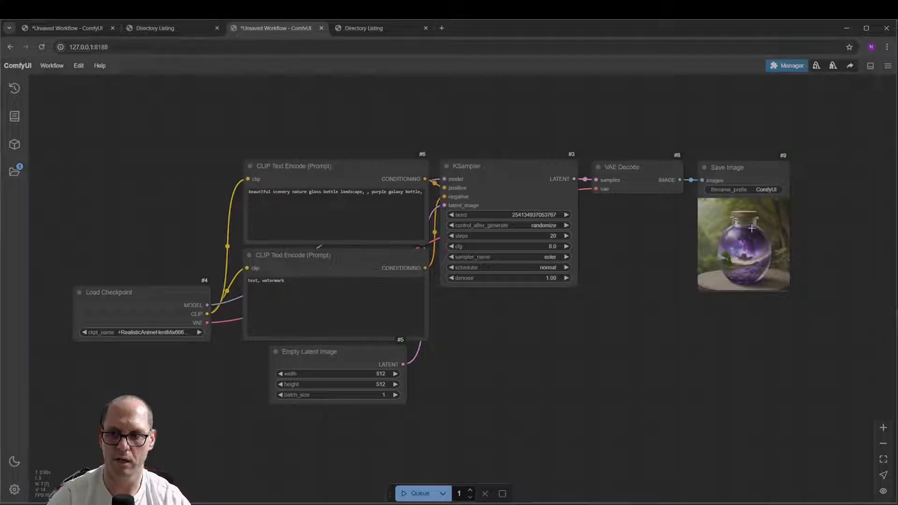
# - Compare the ComfyUI workflow on the public domain with the local instance at 127.0.0.1:8188
pyautogui.click(81, 29)
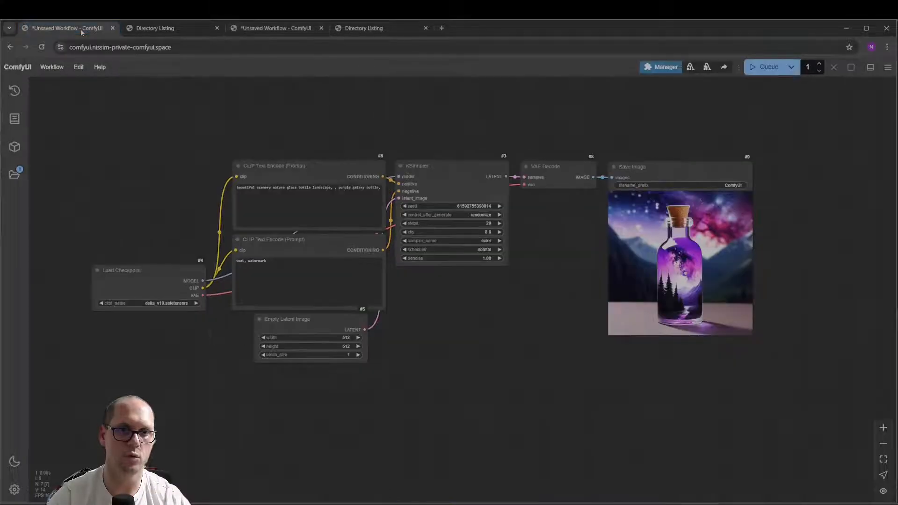
pyautogui.click(171, 47)
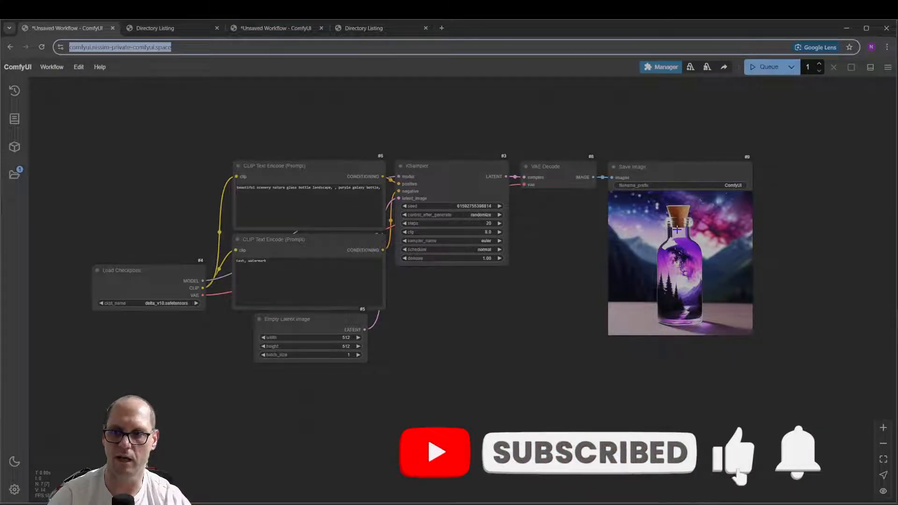
pyautogui.click(273, 28)
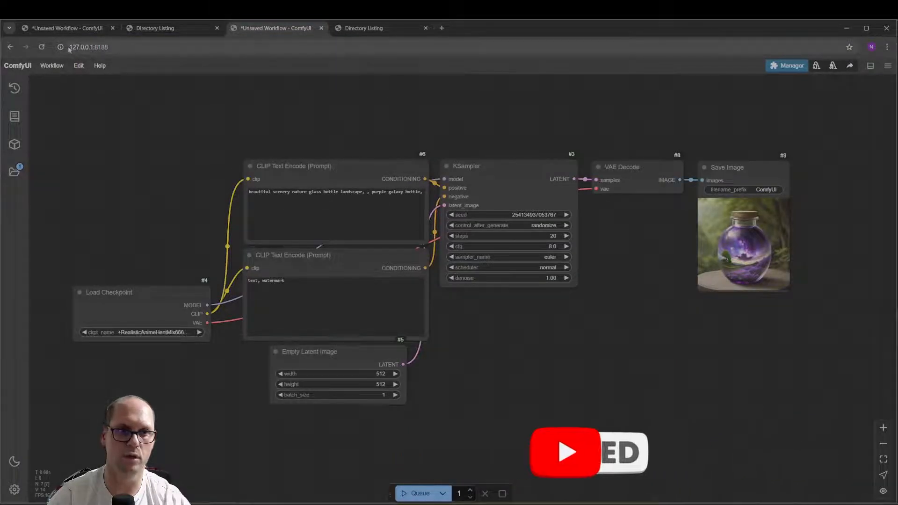
pyautogui.click(89, 29)
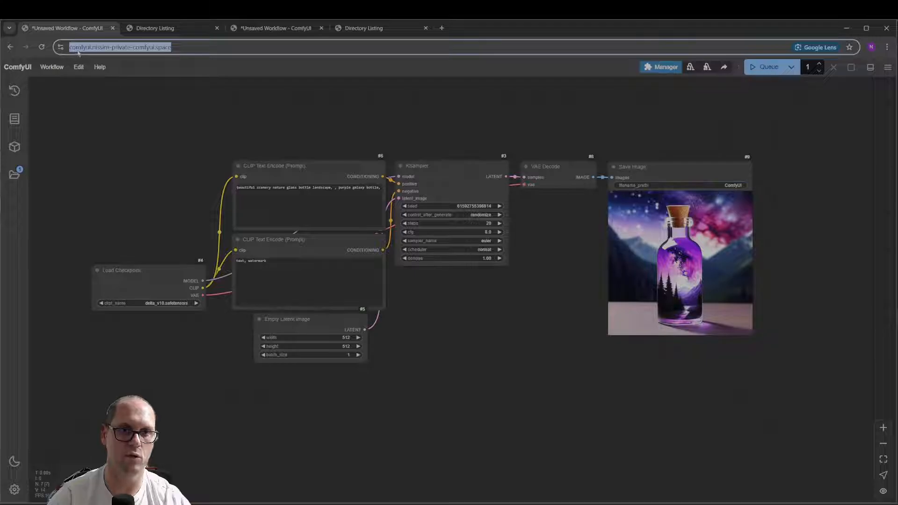
# - Bring the ComfyUIModels output folder into view to check the generated images, and move it away again
pyautogui.click(192, 104)
pyautogui.moveTo(0, 105); pyautogui.dragTo(531, 105)
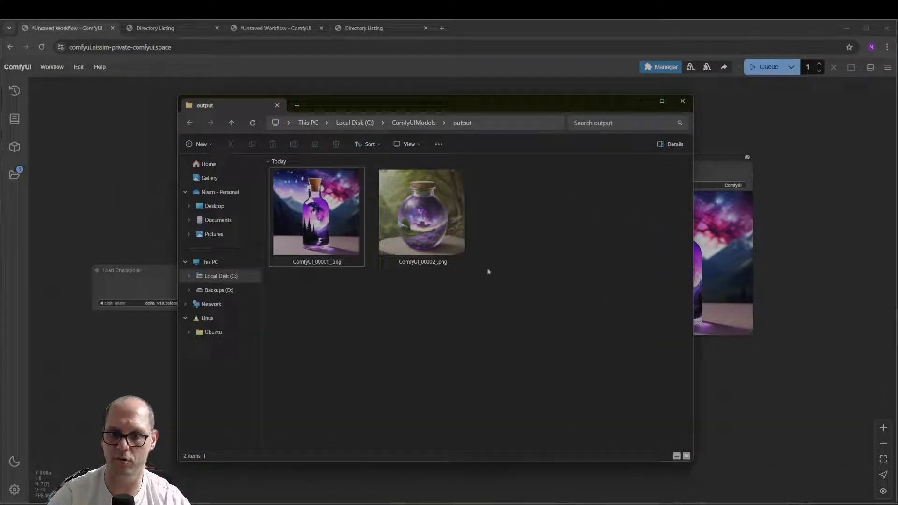
pyautogui.moveTo(566, 109); pyautogui.dragTo(0, 103)
# - Refresh the public output directory listing and open ComfyUI_00002_.png, then open the same image from the local listing at 127.0.0.1:8000
pyautogui.click(170, 28)
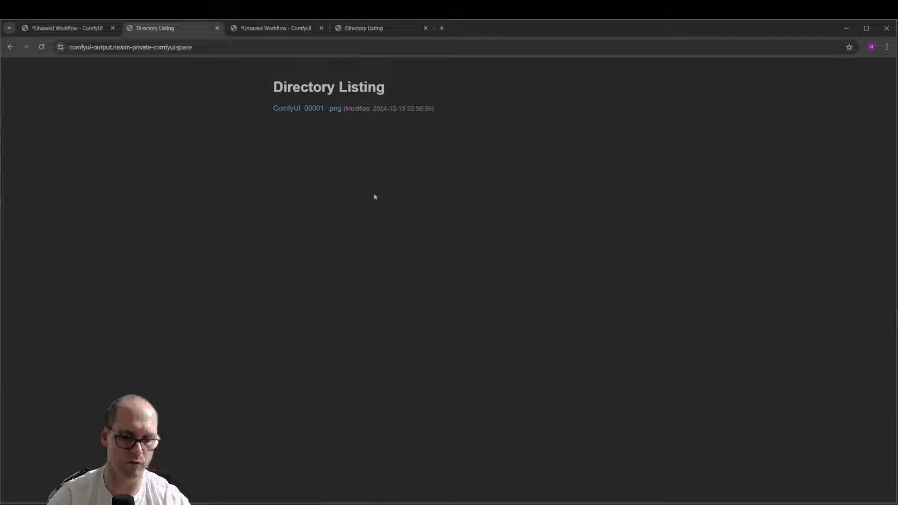
pyautogui.press('F5')
pyautogui.click(315, 117)
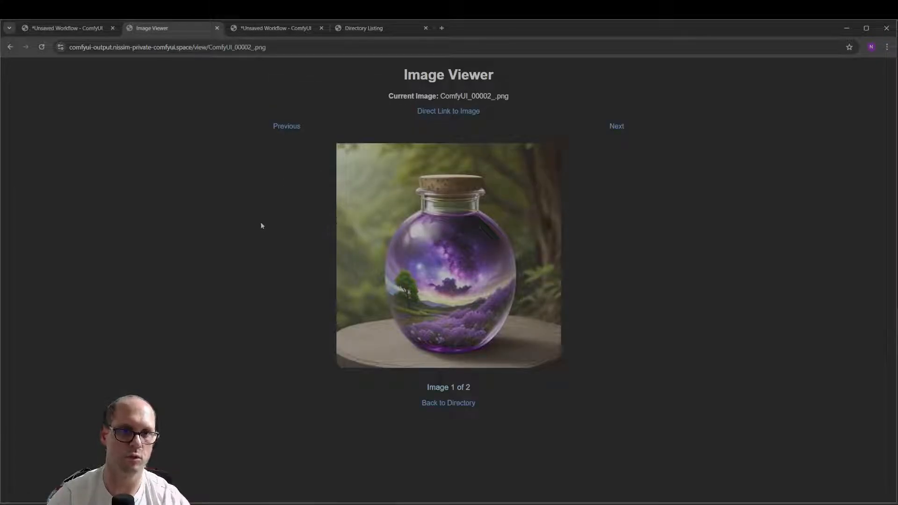
pyautogui.click(362, 29)
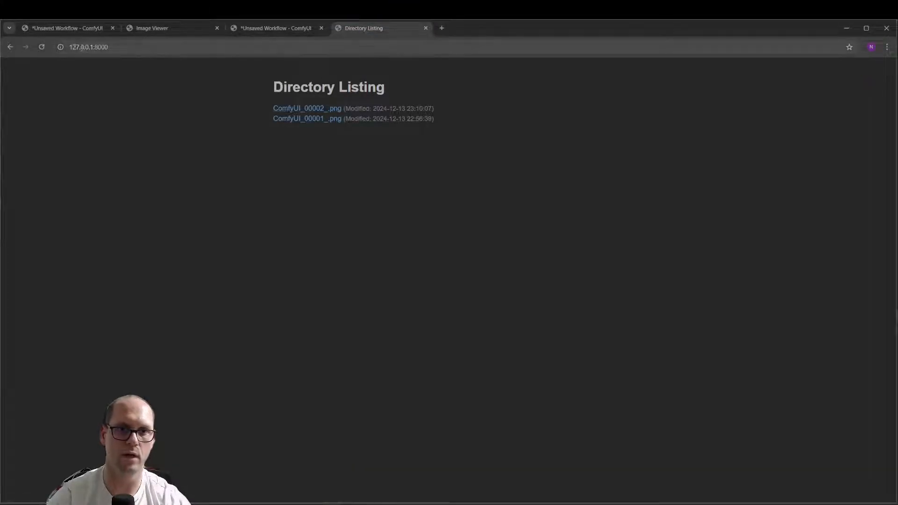
pyautogui.click(286, 109)
pyautogui.hotkey('ctrl', '1')
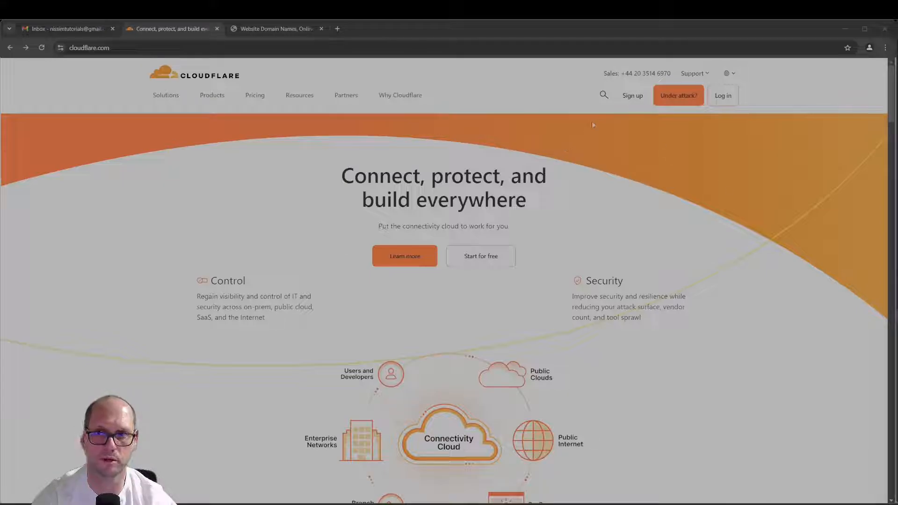
# - Open Cloudflare's sign-up plans and choose to add a website under the Free plan
pyautogui.click(629, 97)
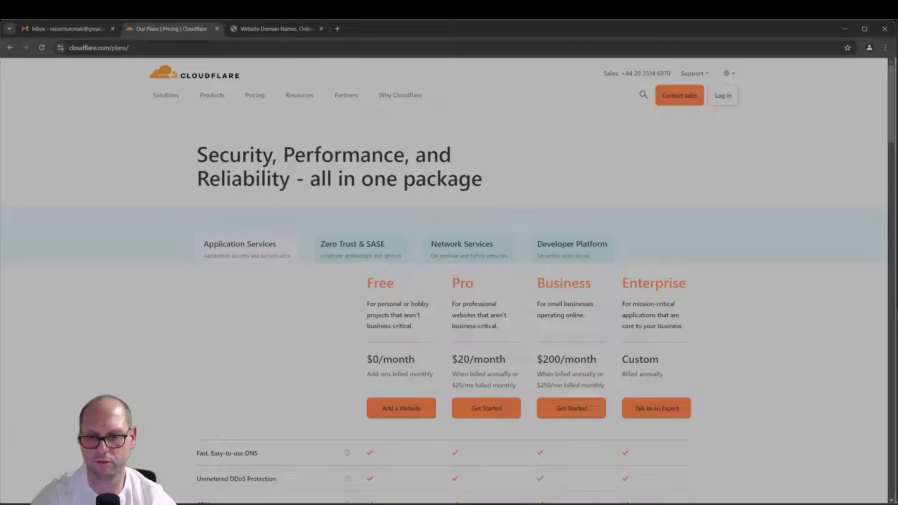
pyautogui.scroll(-1, 302, 311)
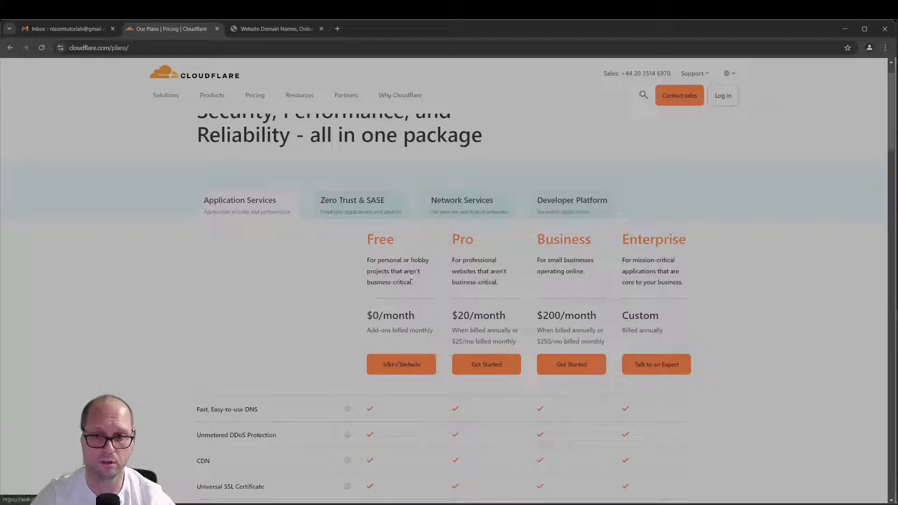
pyautogui.click(401, 369)
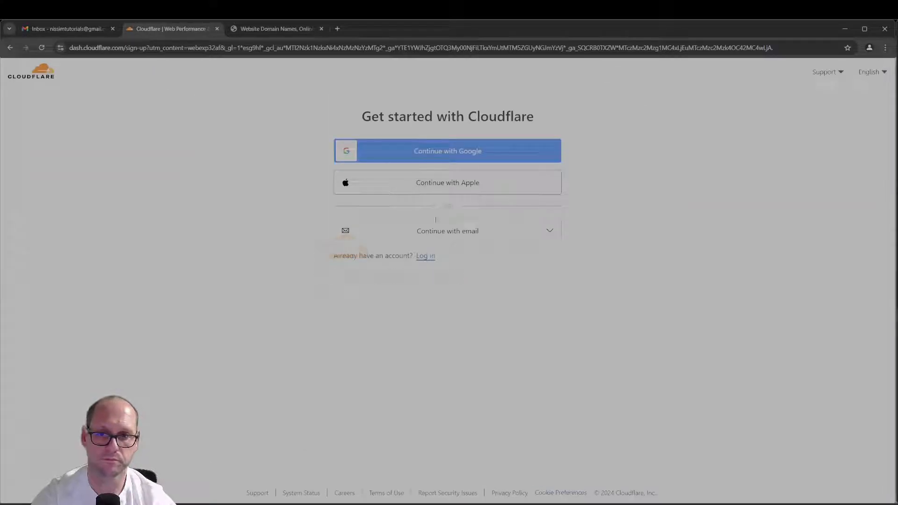
# - Sign up for Cloudflare by email with the suggested strong account password, completing the human verification
pyautogui.click(448, 234)
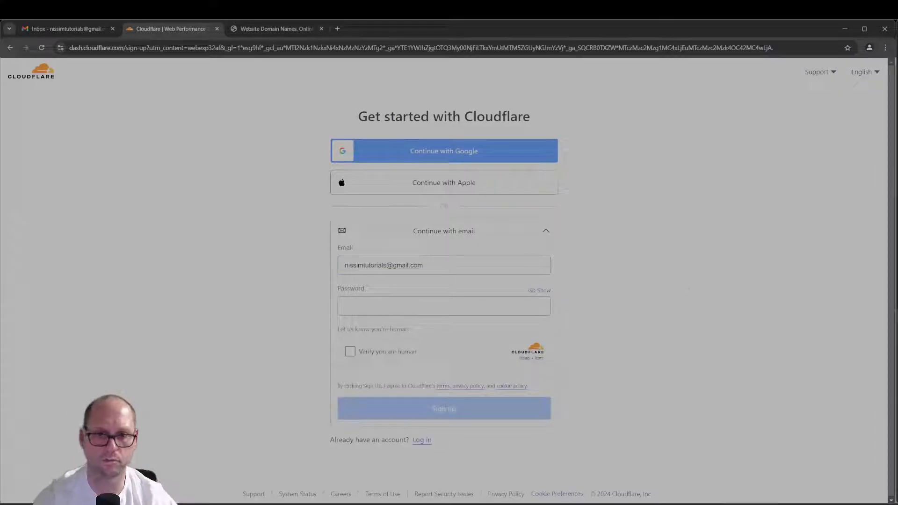
pyautogui.press('Tab')
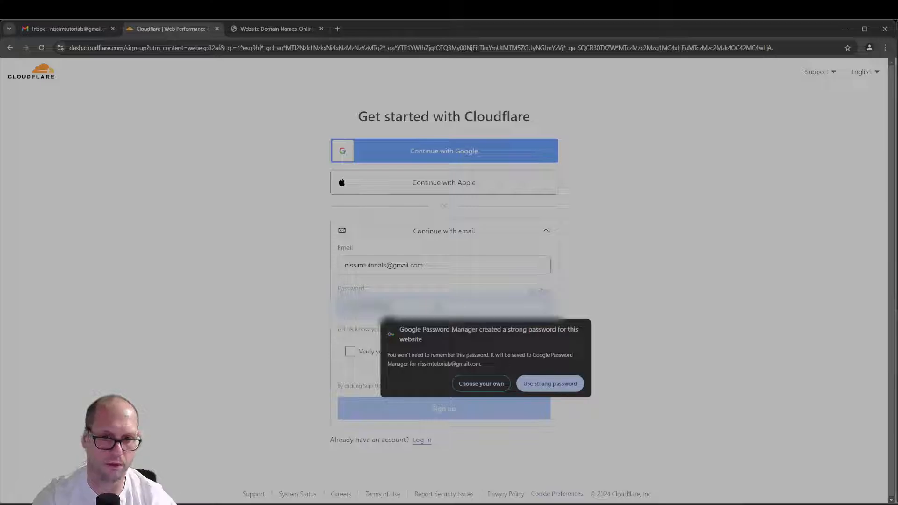
pyautogui.click(548, 385)
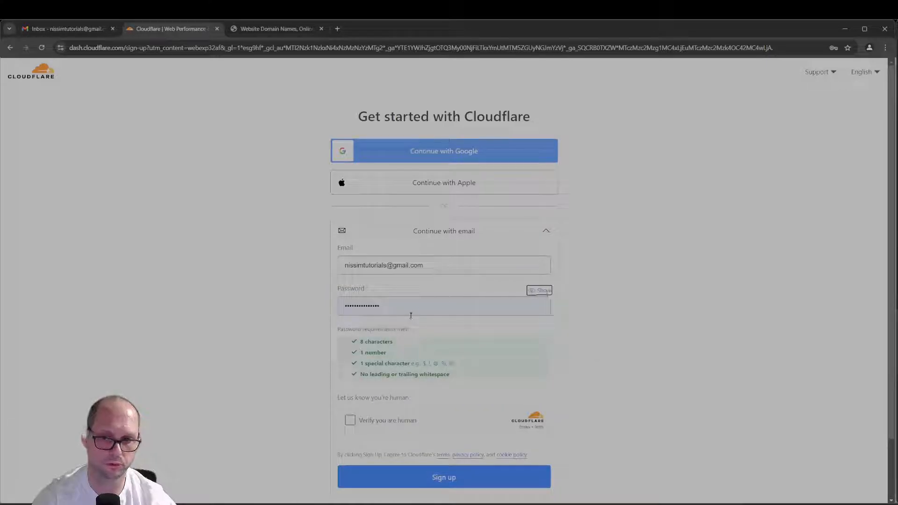
pyautogui.click(351, 423)
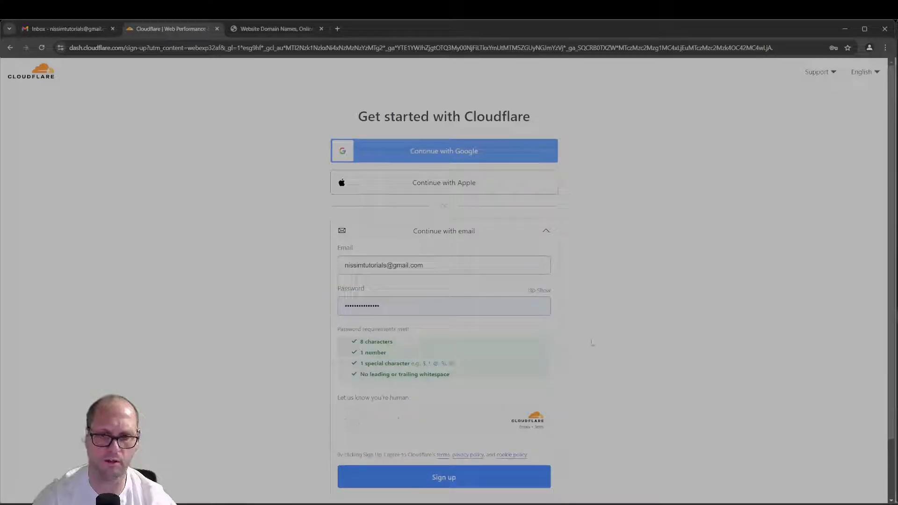
pyautogui.click(458, 478)
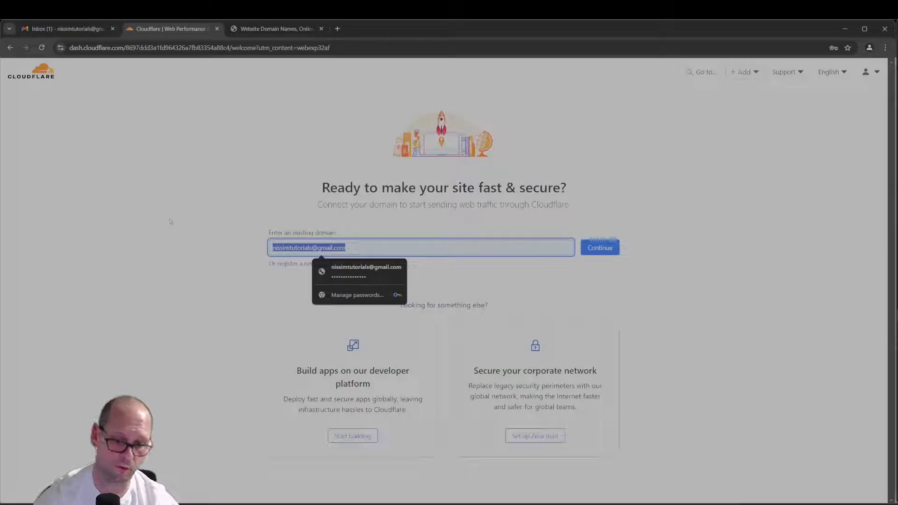
# - Clear the autofilled existing-domain field and choose to register a new domain instead
pyautogui.press('BackSpace')
pyautogui.click(170, 221)
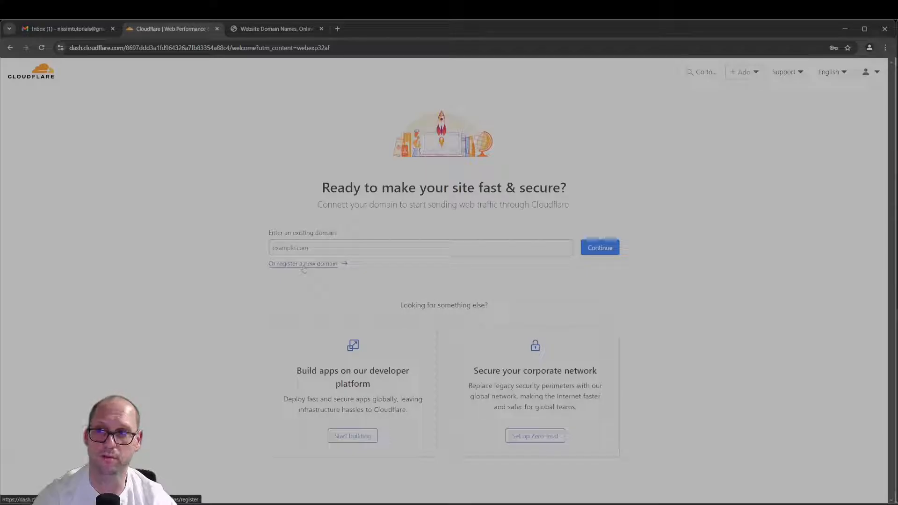
pyautogui.click(304, 265)
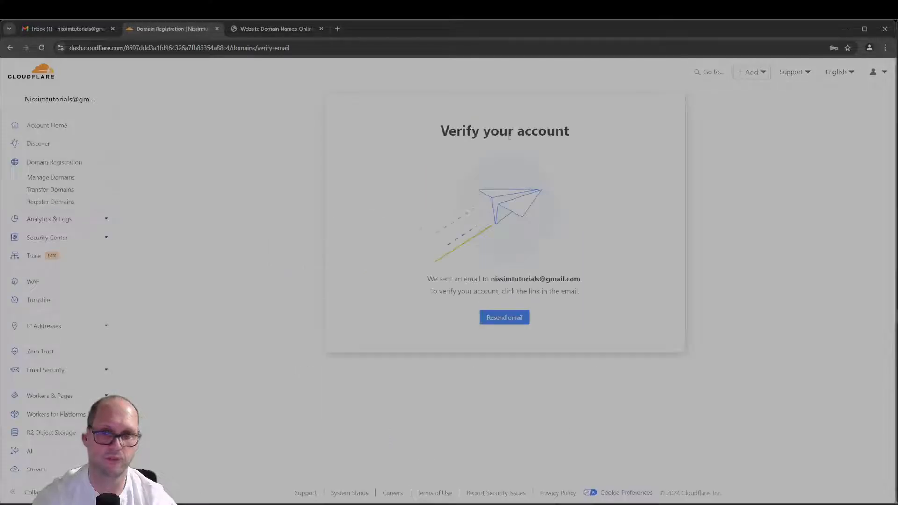
# - Verify the Cloudflare account through the link in its verification email in Gmail, and close the leftover Domain Registration tab
pyautogui.click(77, 29)
pyautogui.click(199, 162)
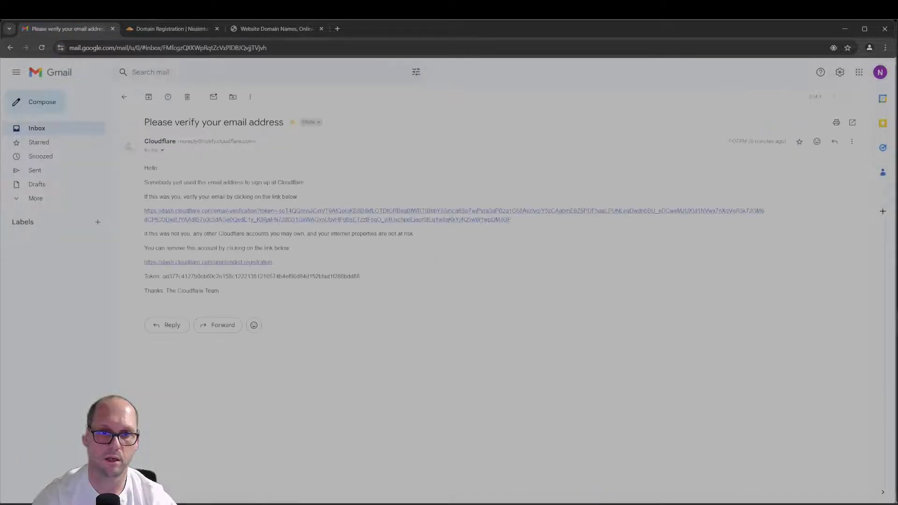
pyautogui.click(261, 215)
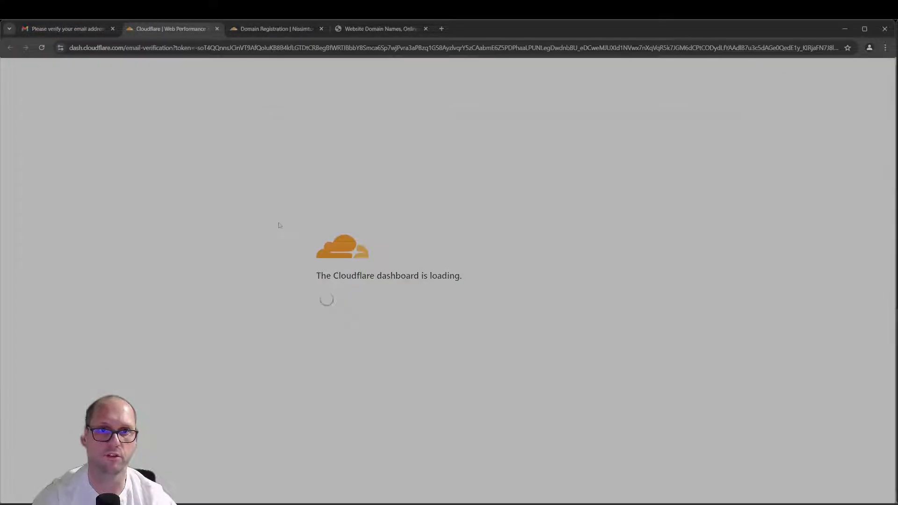
pyautogui.click(431, 262)
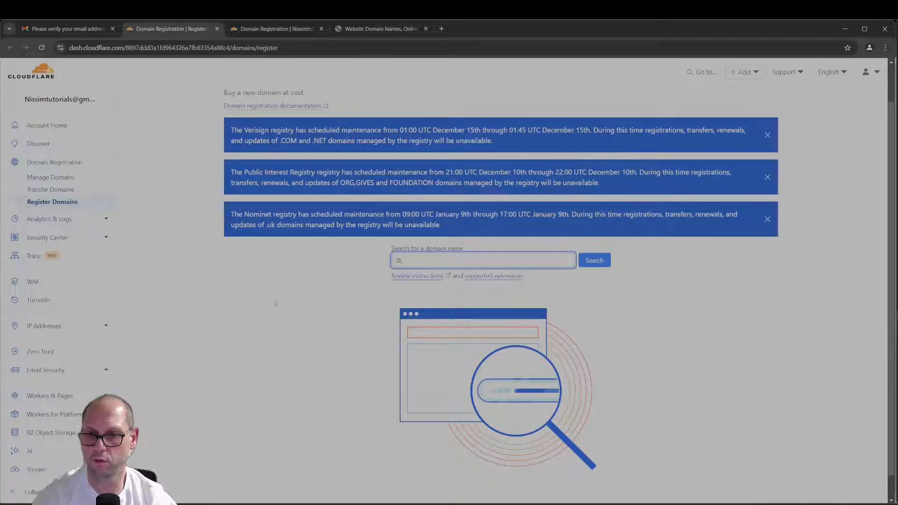
pyautogui.click(322, 29)
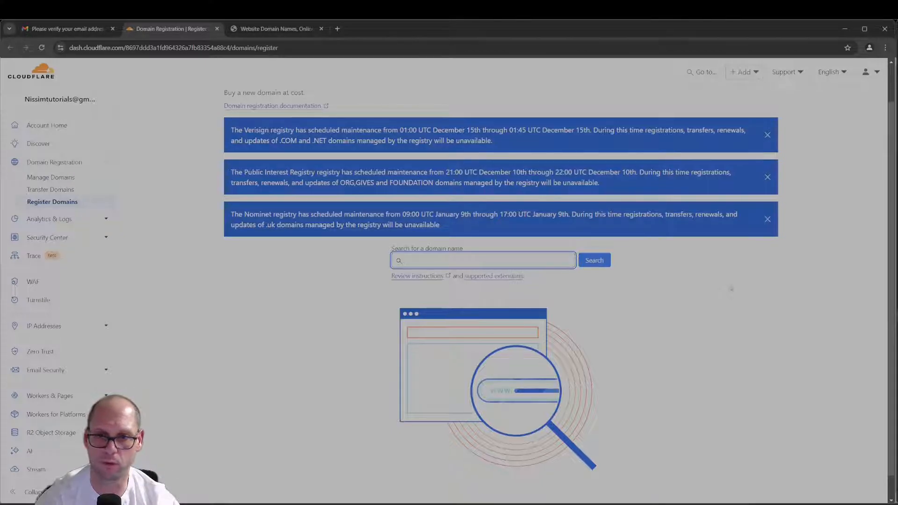
# - Search for a new domain name made of the owner's first name followed by "-private-comfyui"
pyautogui.write('issim')
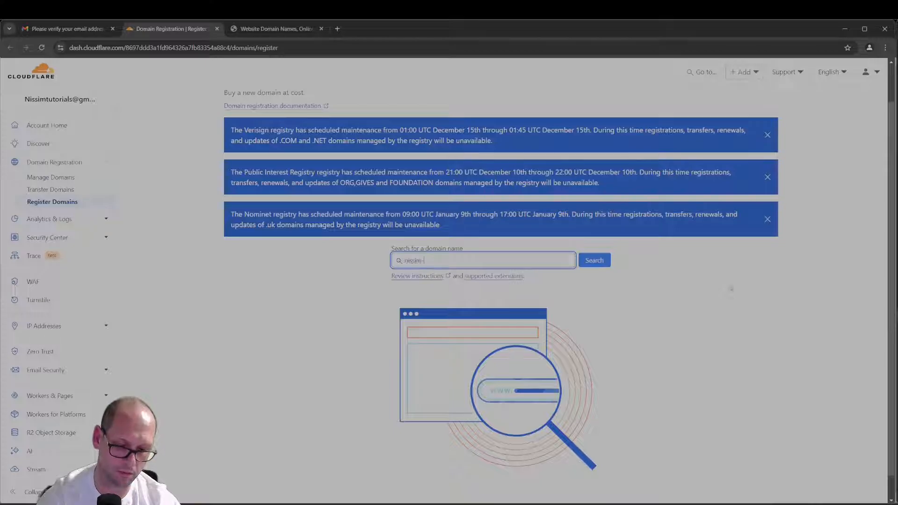
pyautogui.write('-private')
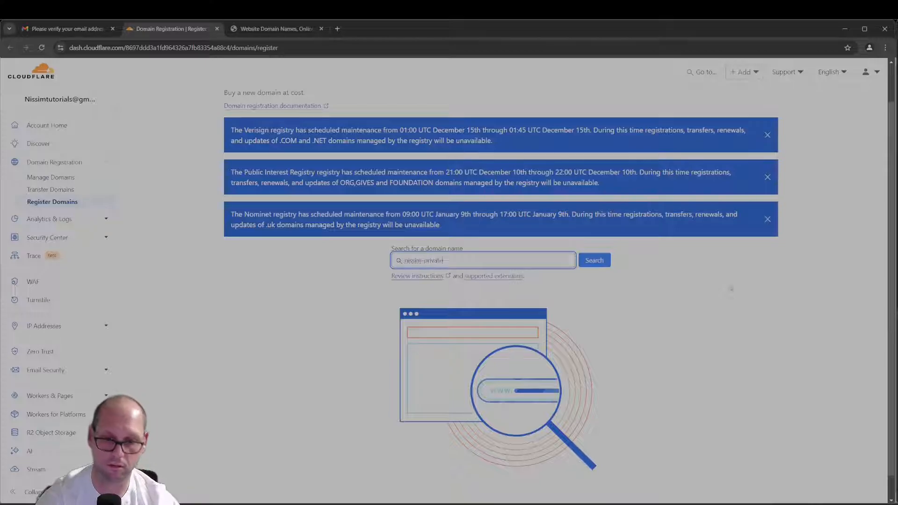
pyautogui.write('omain')
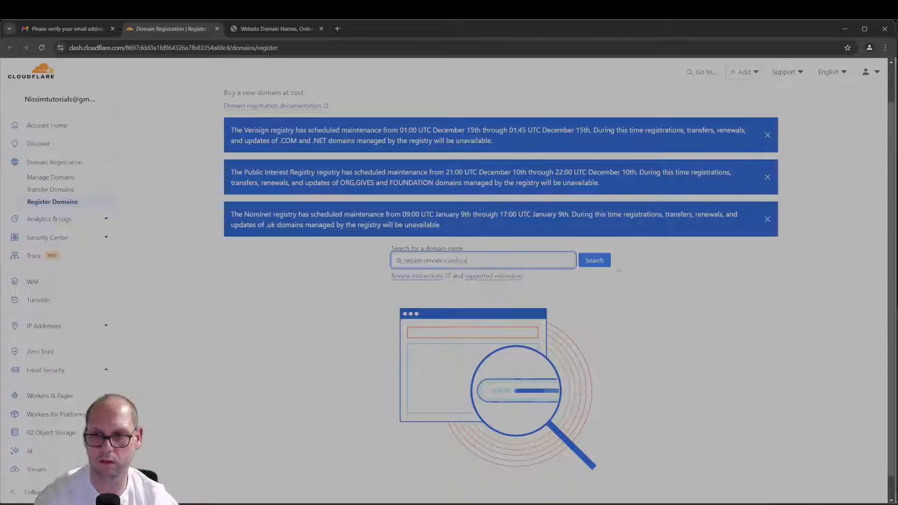
pyautogui.press('Return')
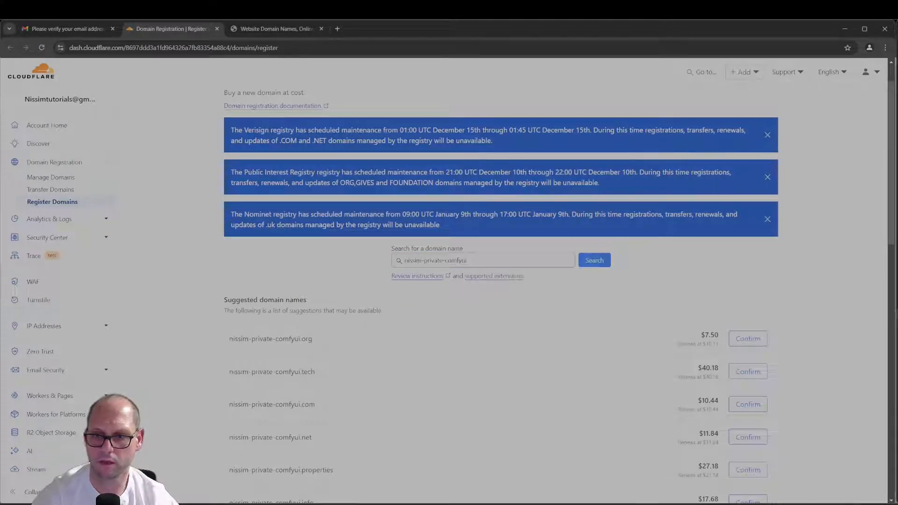
# - Review the suggested domain names and prices, and search for the same name with the .space extension
pyautogui.scroll(-4, 625, 368)
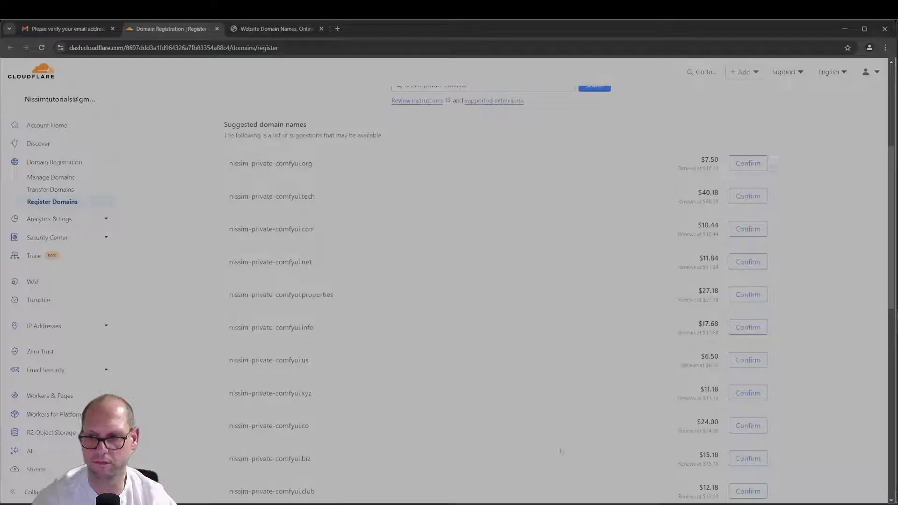
pyautogui.scroll(-5, 544, 249)
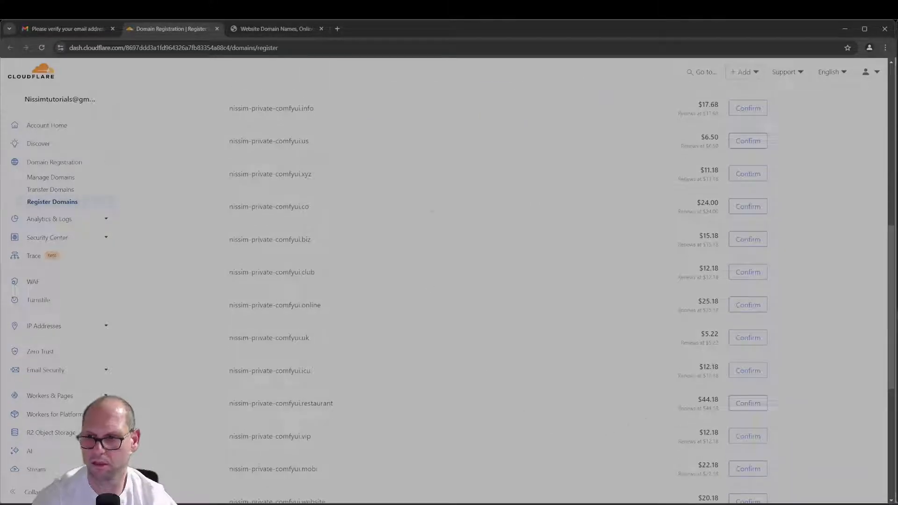
pyautogui.scroll(-4, 618, 234)
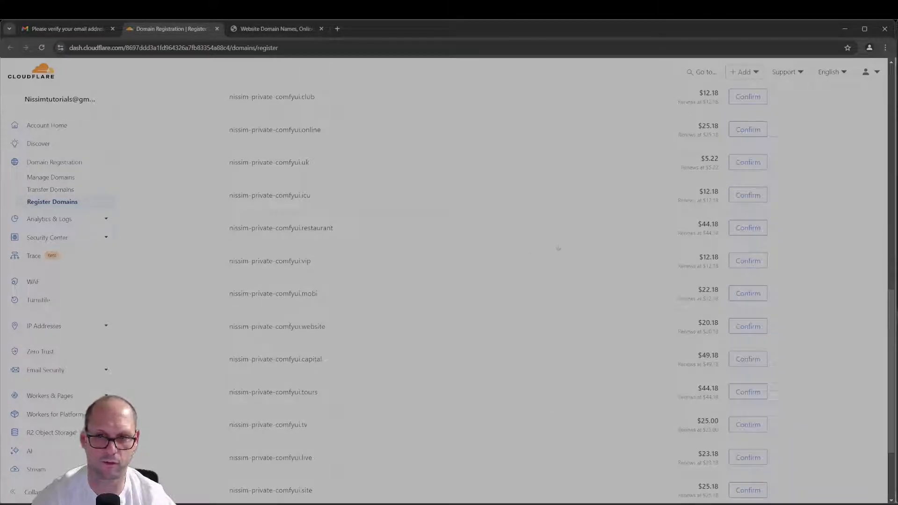
pyautogui.scroll(-3, 559, 252)
pyautogui.scroll(15, 562, 260)
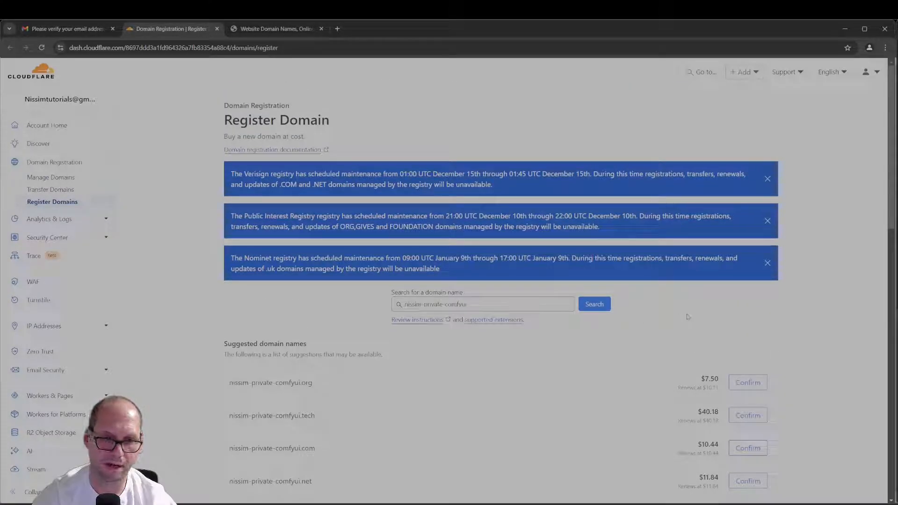
pyautogui.click(512, 305)
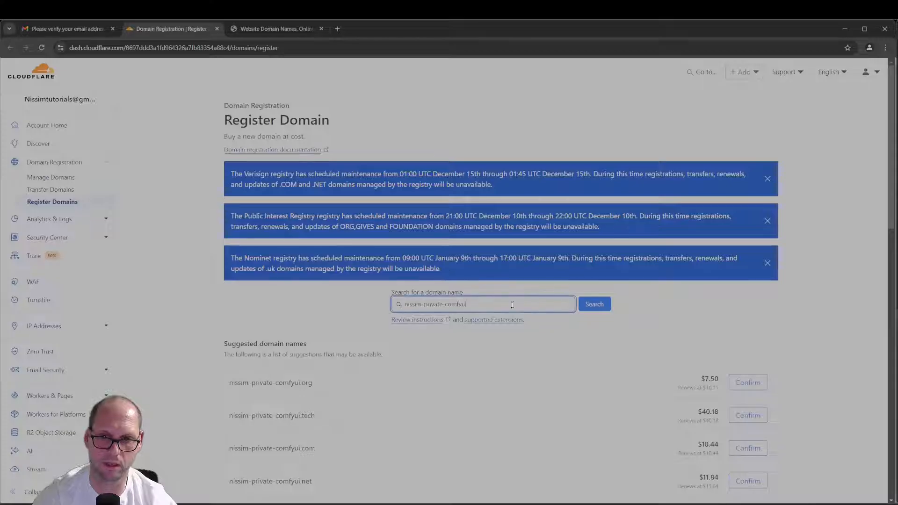
pyautogui.write('.com')
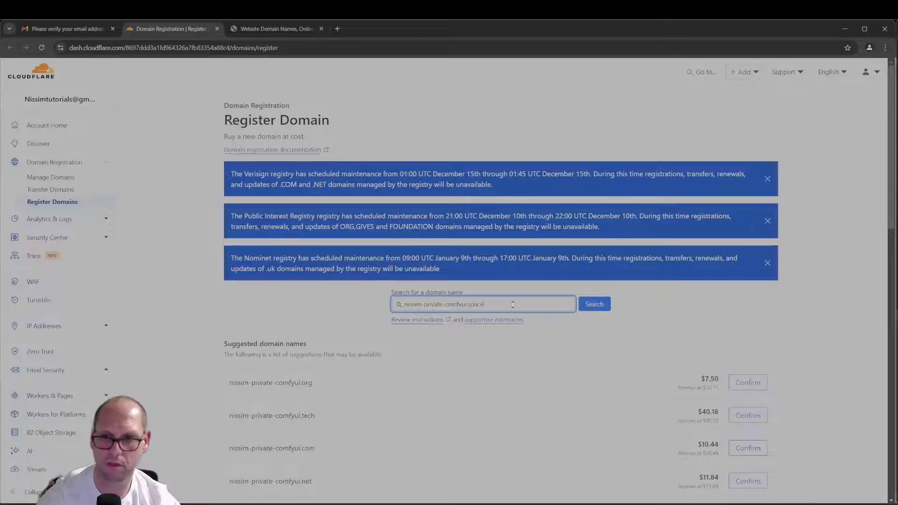
pyautogui.press('Return')
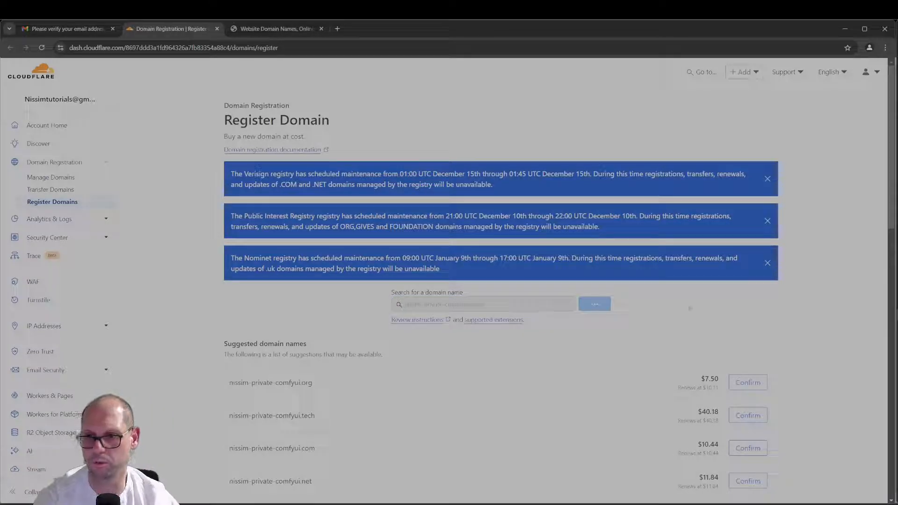
pyautogui.scroll(-2, 587, 312)
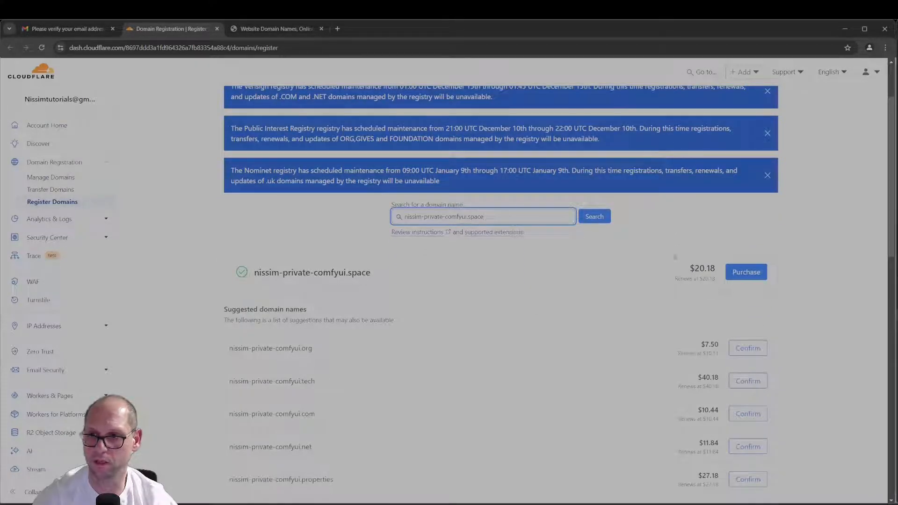
# - Copy the .space domain name from the Cloudflare search and search for it on Domain.com
pyautogui.click(822, 247)
pyautogui.scroll(1, 822, 247)
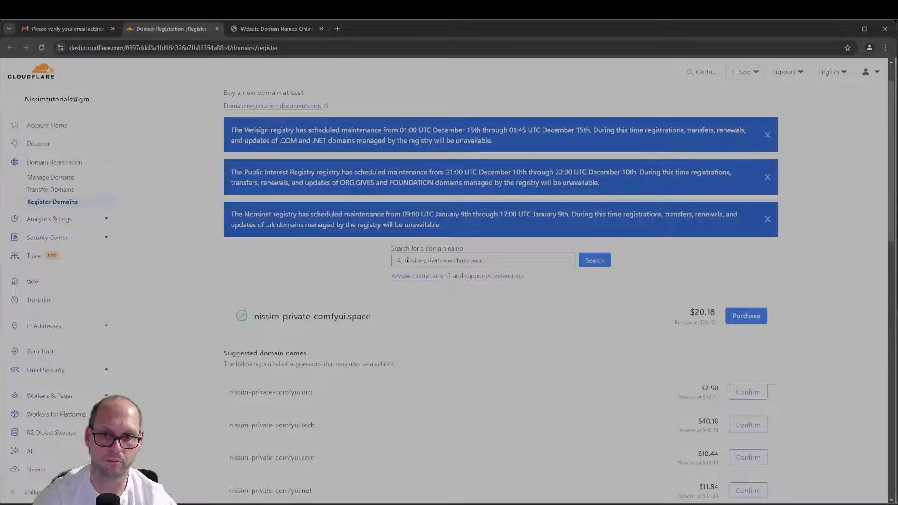
pyautogui.moveTo(408, 261); pyautogui.dragTo(486, 261)
pyautogui.hotkey('ctrl', 'c')
pyautogui.click(364, 267)
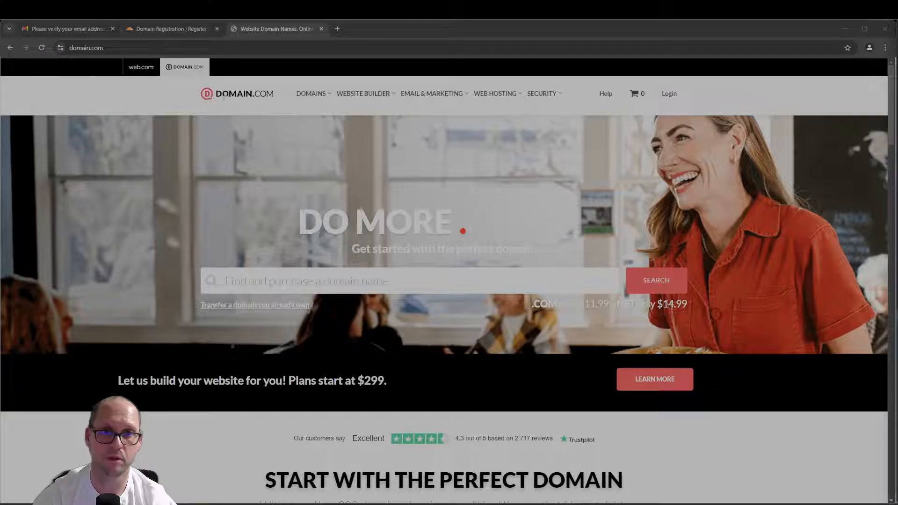
pyautogui.click(334, 286)
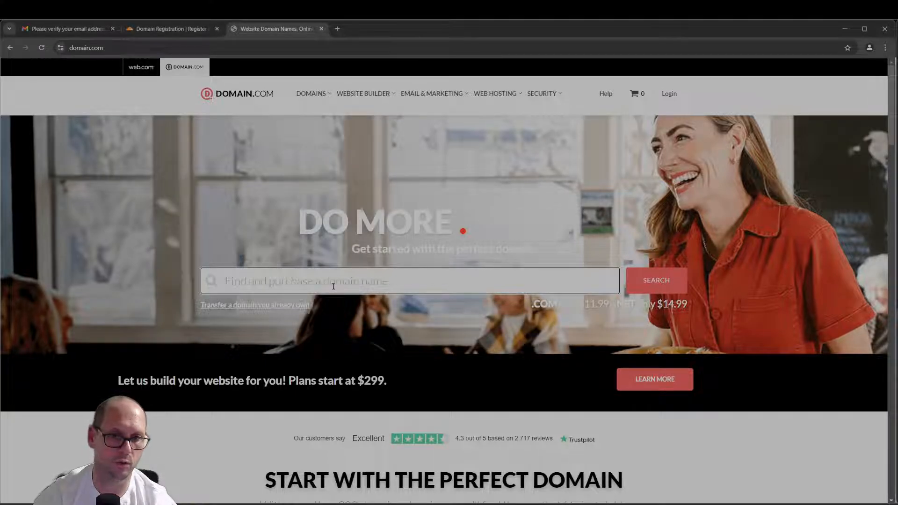
pyautogui.hotkey('ctrl', 'v')
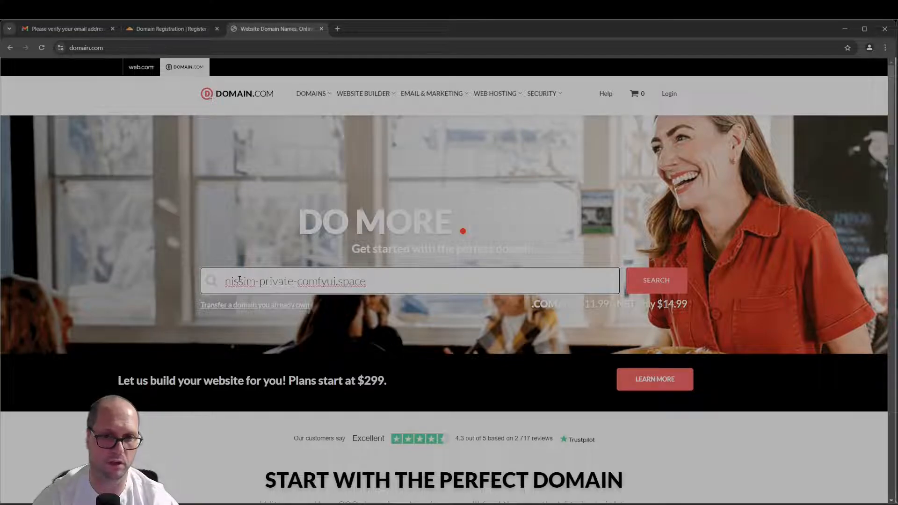
pyautogui.press('Return')
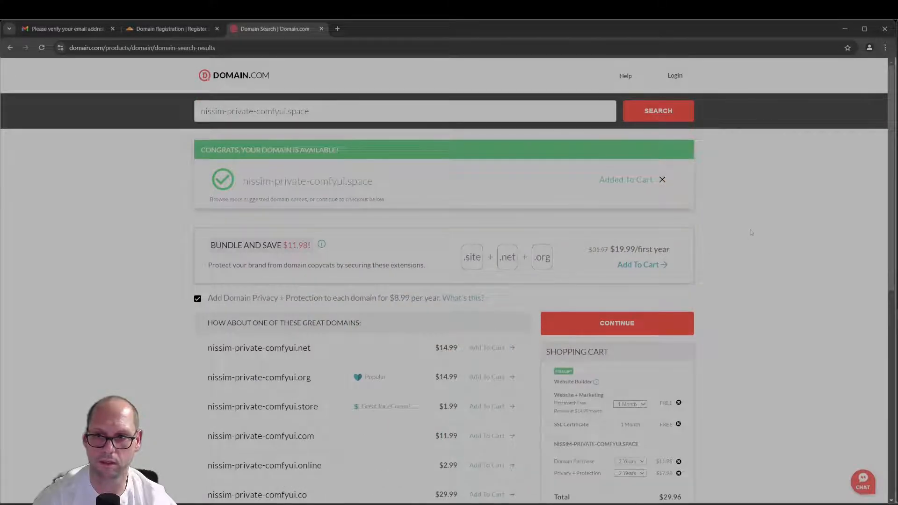
# - Remove the website builder, SSL certificate and privacy protection from the cart, and set the .space domain's purchase term to 1 year
pyautogui.scroll(-2, 752, 233)
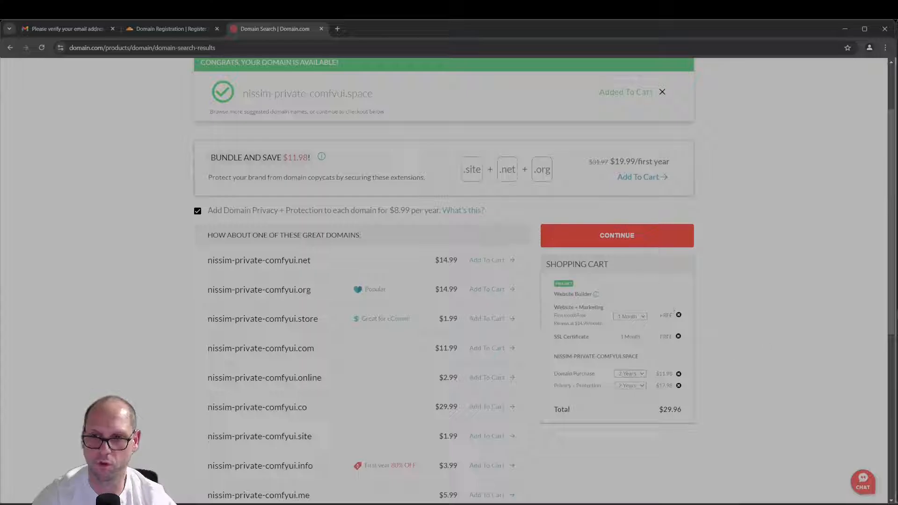
pyautogui.scroll(1, 758, 298)
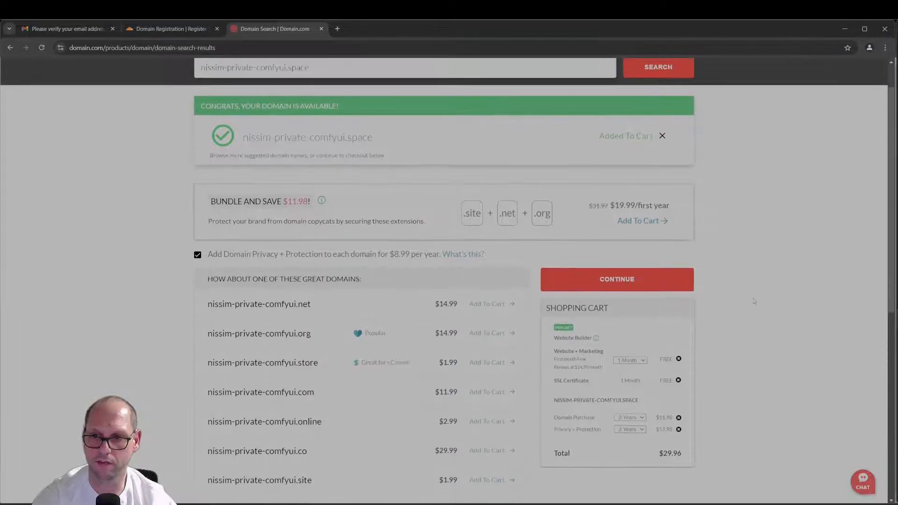
pyautogui.scroll(-2, 755, 301)
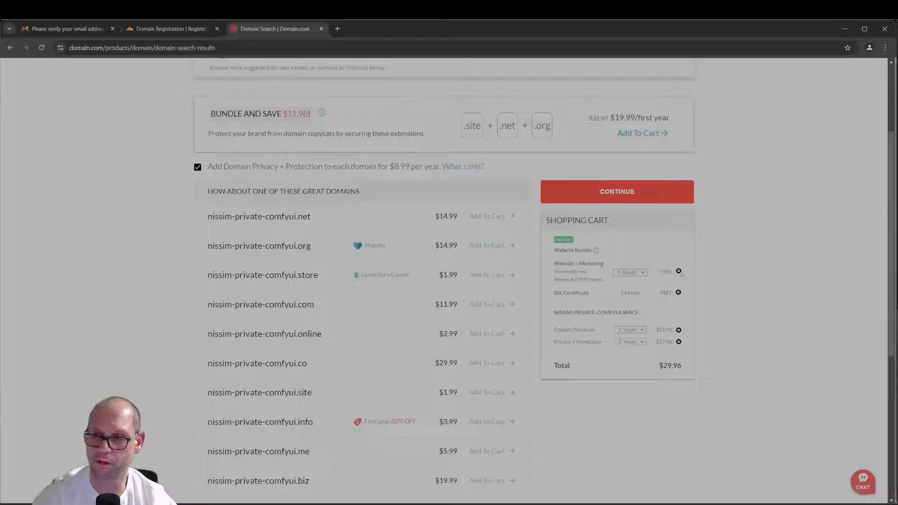
pyautogui.hotkey('ctrl', '+')
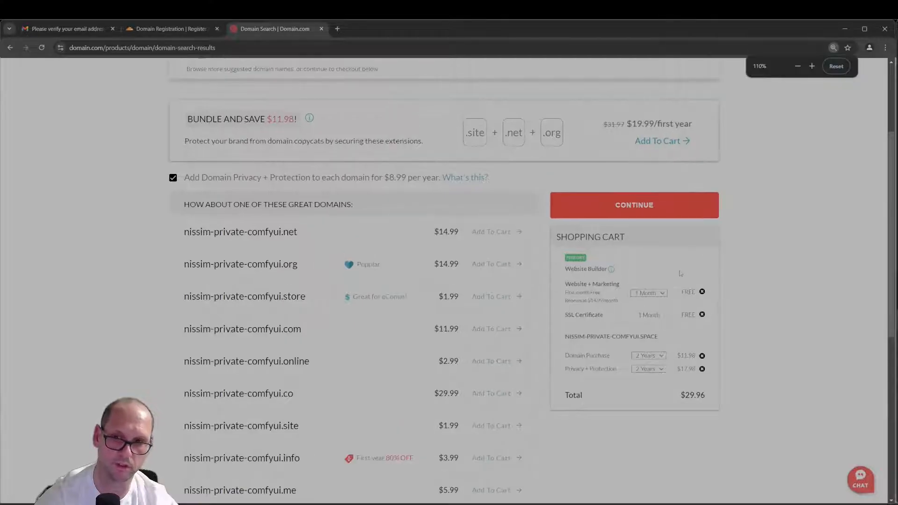
pyautogui.hotkey('ctrl', '+')
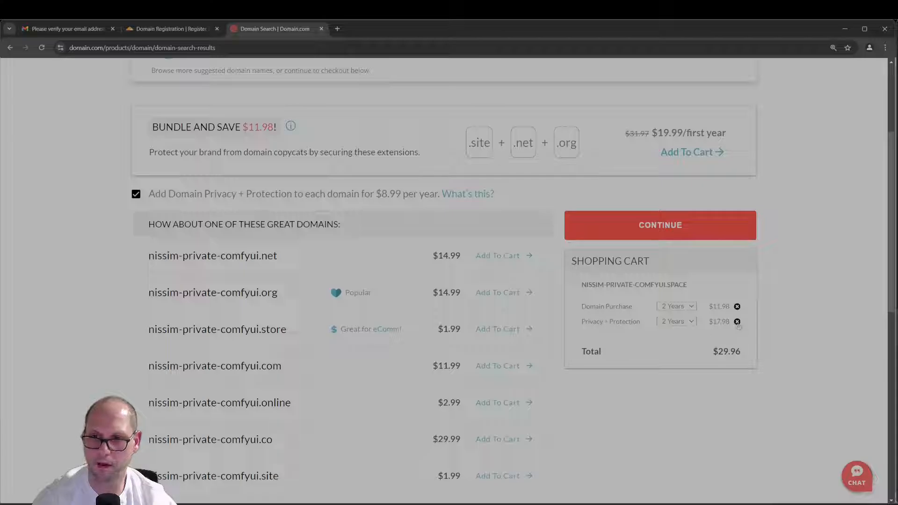
pyautogui.click(738, 322)
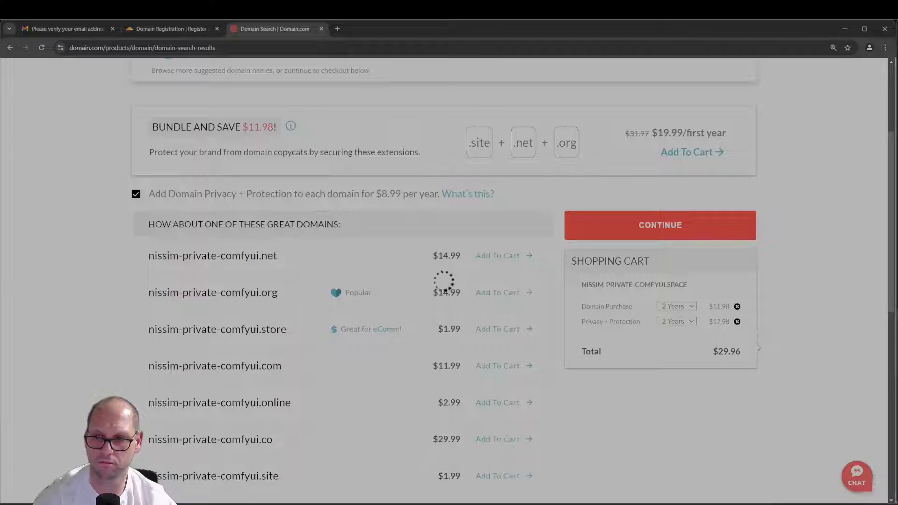
pyautogui.click(687, 309)
pyautogui.click(676, 318)
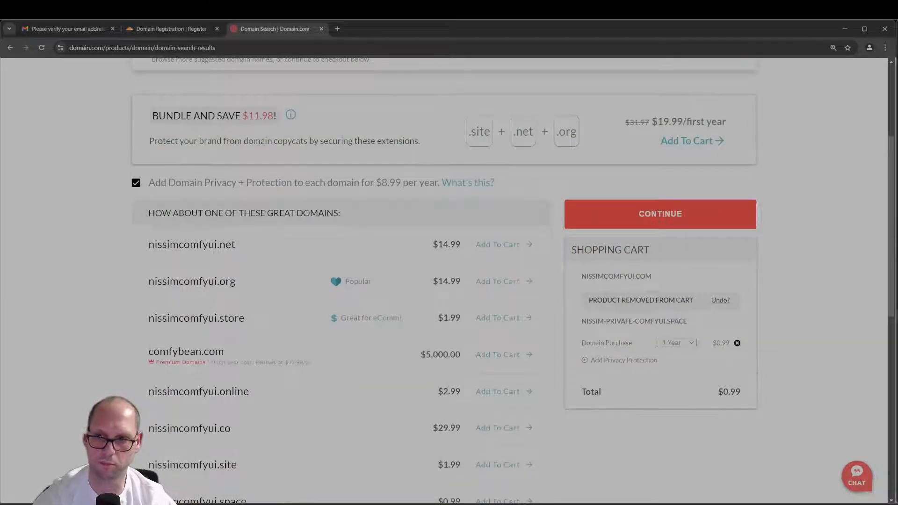
# - Continue to checkout and review the offered domain add-ons, from Google Workspace email to SiteLock
pyautogui.click(680, 213)
pyautogui.scroll(-2, 592, 270)
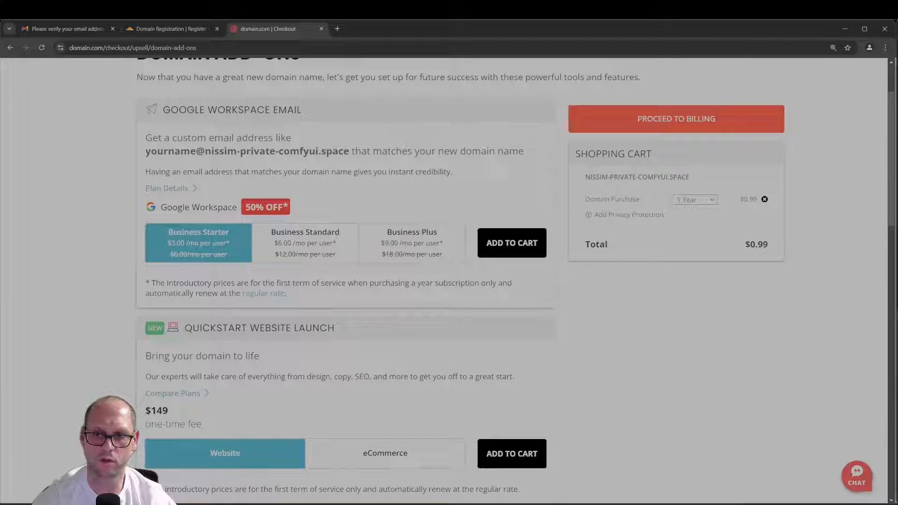
pyautogui.scroll(-13, 592, 268)
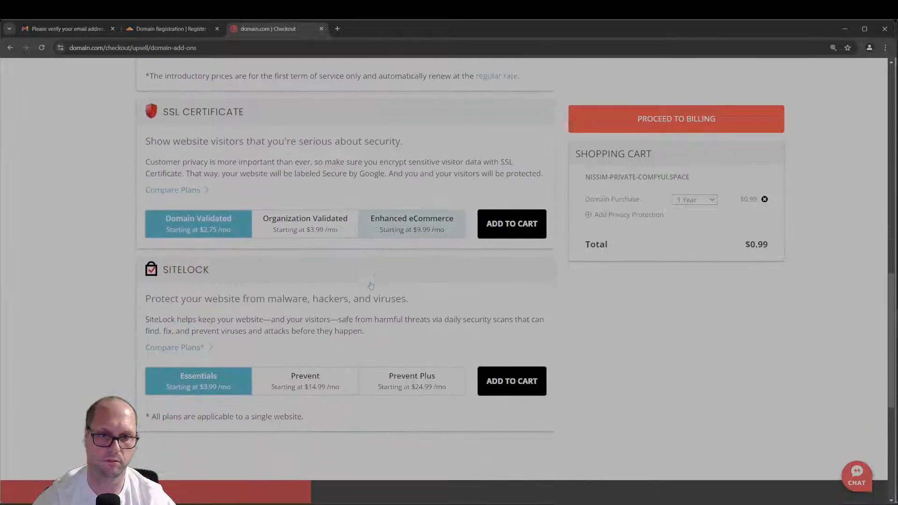
pyautogui.scroll(-3, 371, 285)
pyautogui.scroll(3, 370, 284)
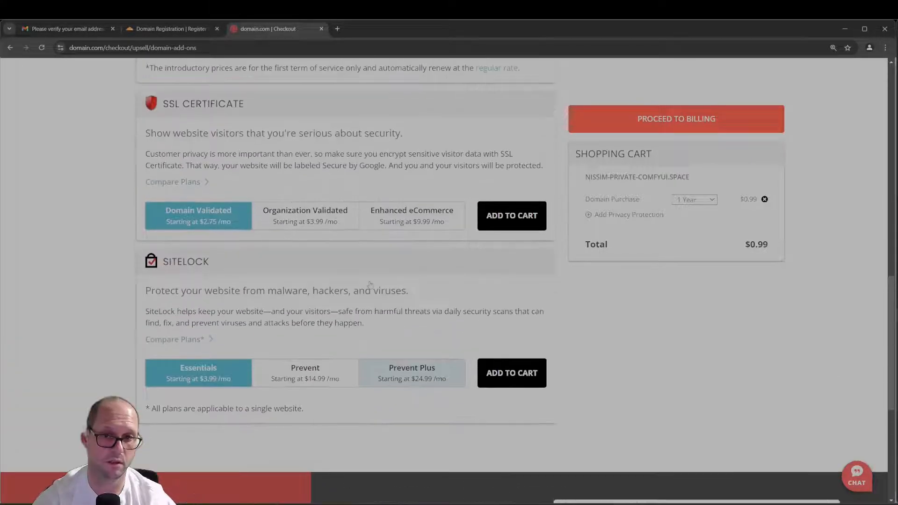
pyautogui.scroll(15, 367, 234)
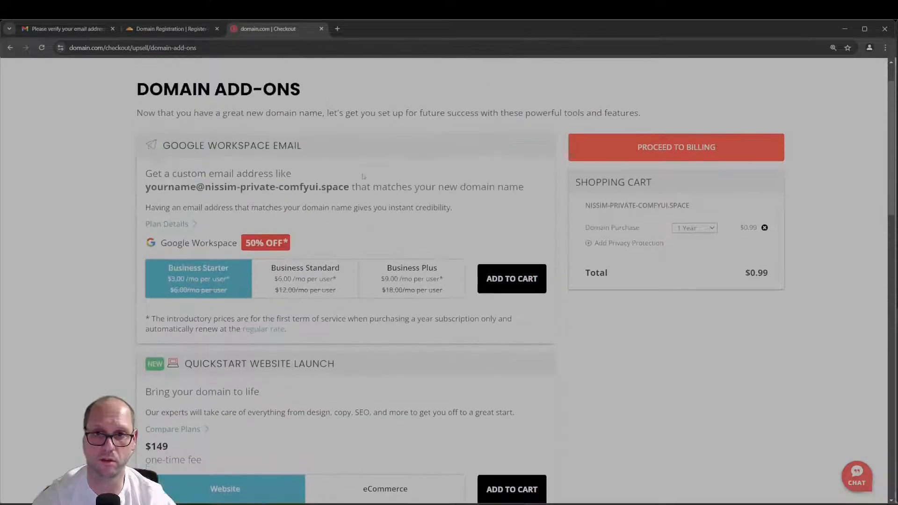
pyautogui.scroll(1, 362, 177)
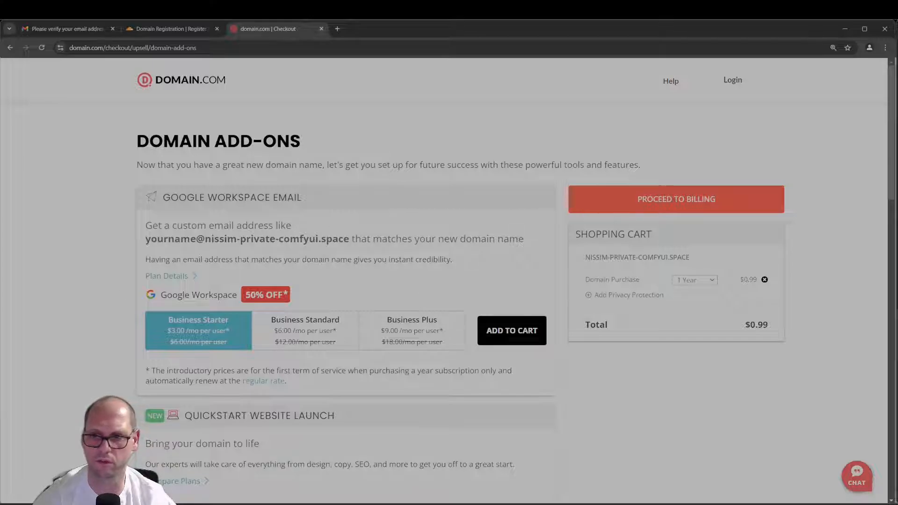
# - Proceed to billing without any add-ons, complete the domain purchase and open its account management
pyautogui.click(669, 208)
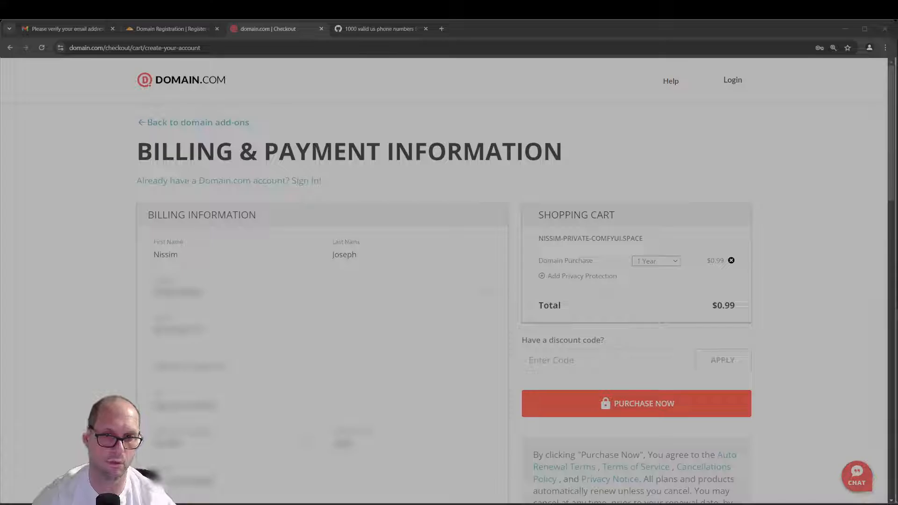
pyautogui.click(637, 405)
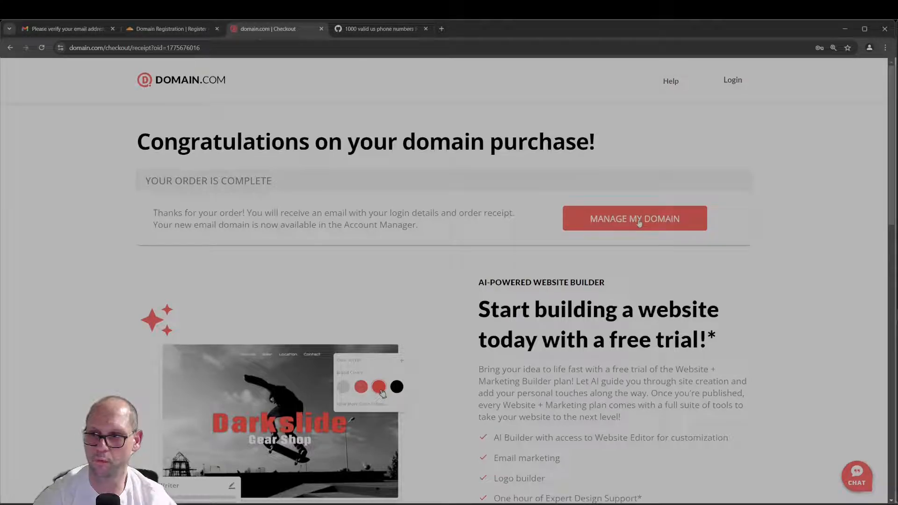
pyautogui.click(639, 219)
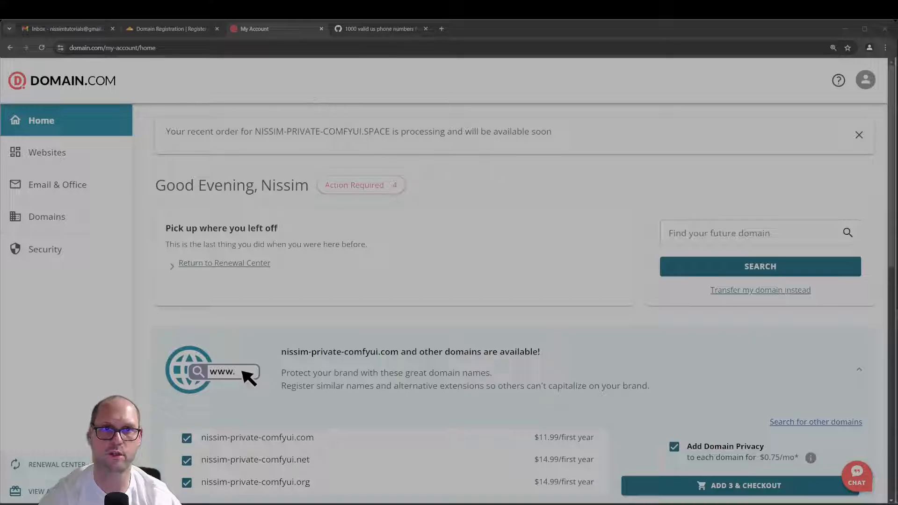
# - Start securing the account from the Action Required list and create a six-digit security PIN
pyautogui.scroll(-8, 461, 197)
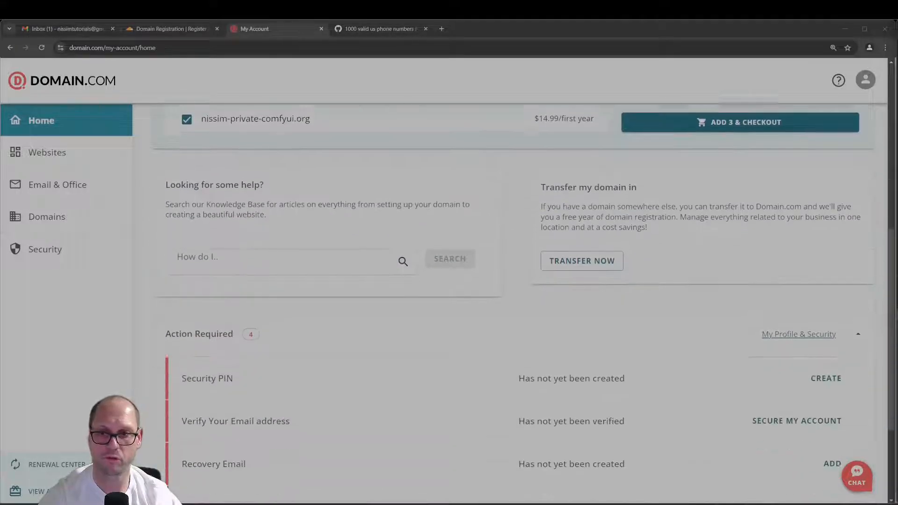
pyautogui.scroll(-3, 204, 281)
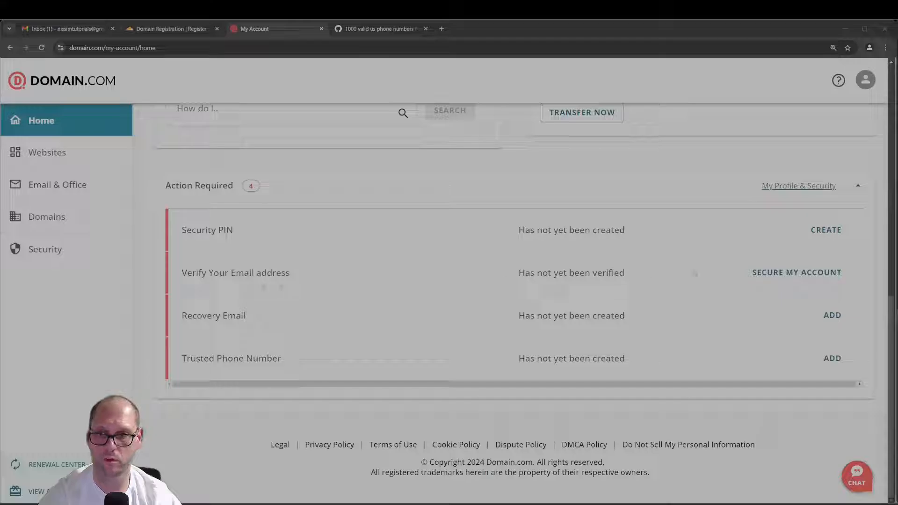
pyautogui.click(782, 272)
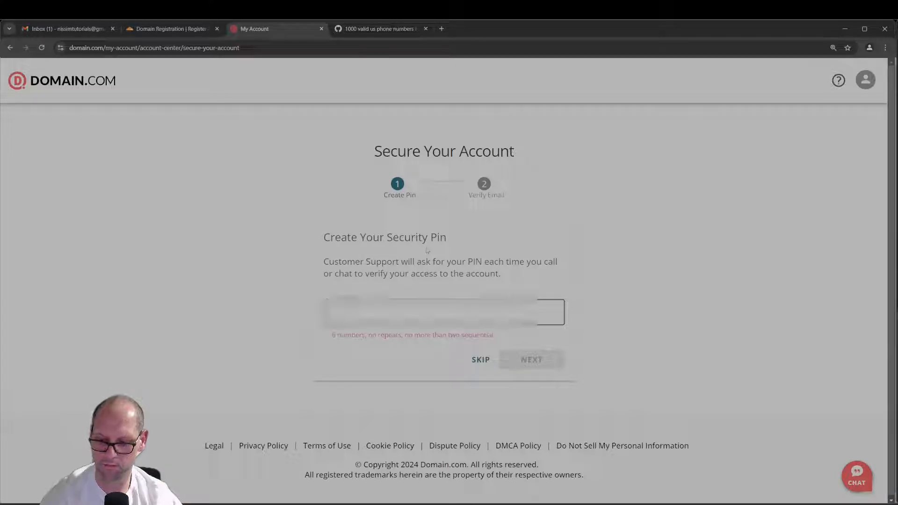
pyautogui.write('******')
pyautogui.click(528, 360)
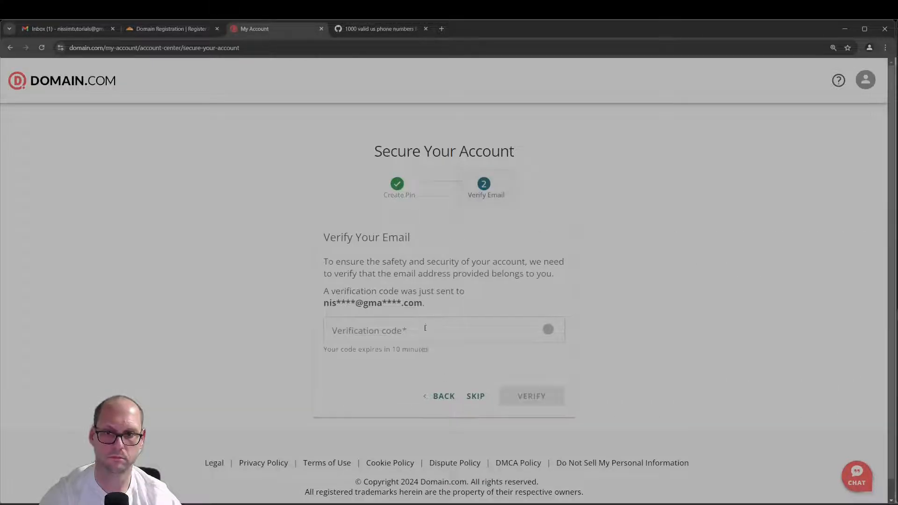
# - Verify the account's email by copying the verification code from the Domain.com message in Gmail and submitting it
pyautogui.click(428, 330)
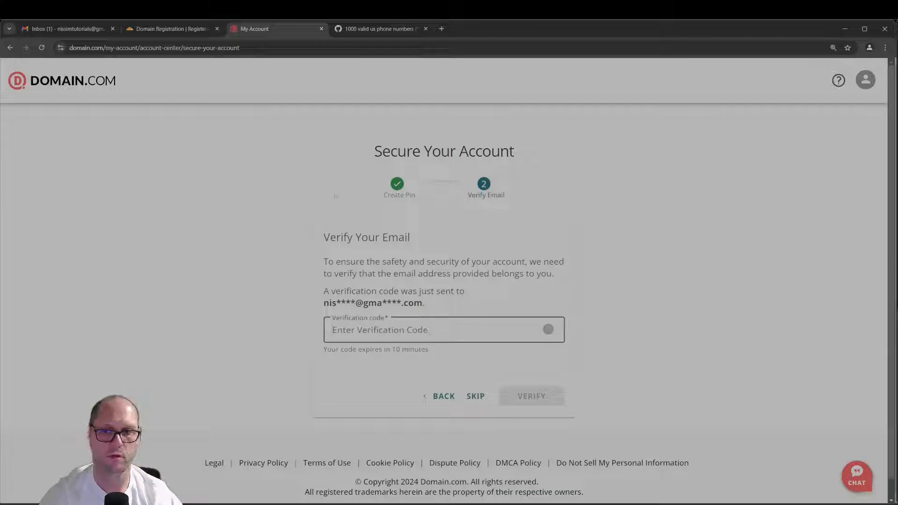
pyautogui.click(82, 30)
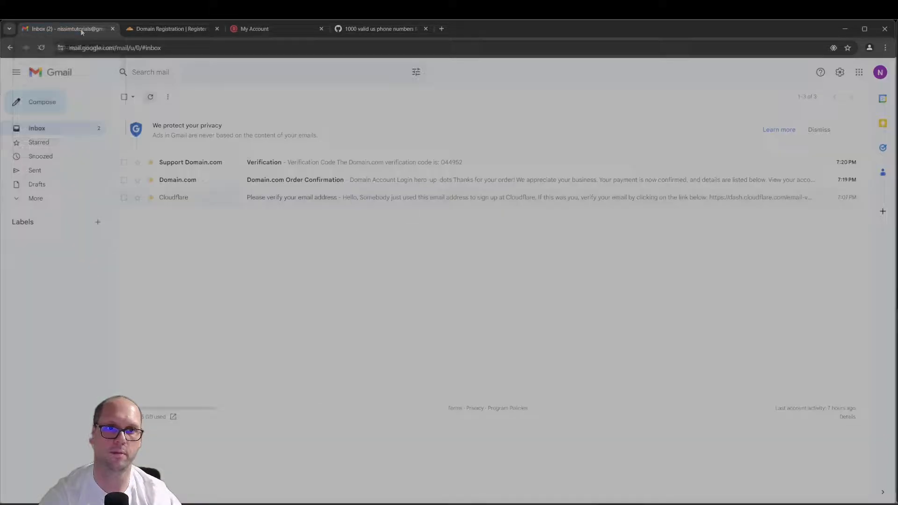
pyautogui.click(223, 164)
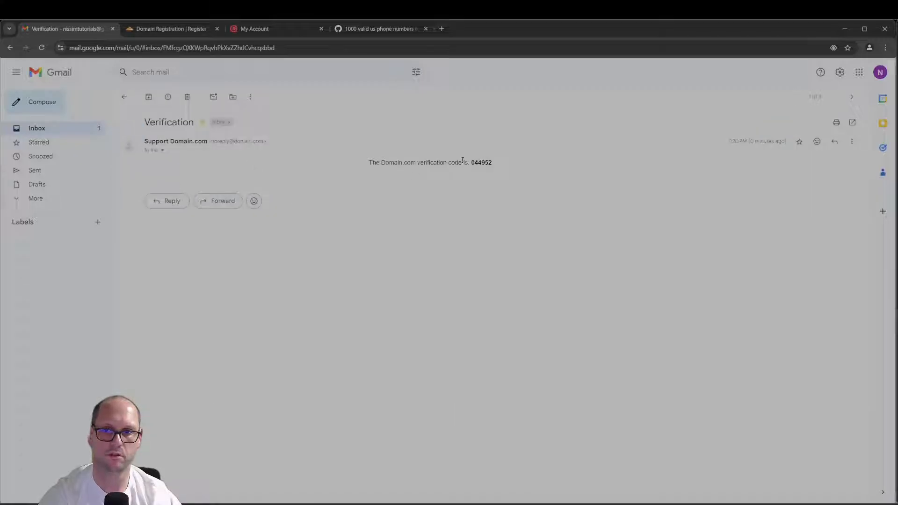
pyautogui.doubleClick(484, 164)
pyautogui.hotkey('ctrl', 'c')
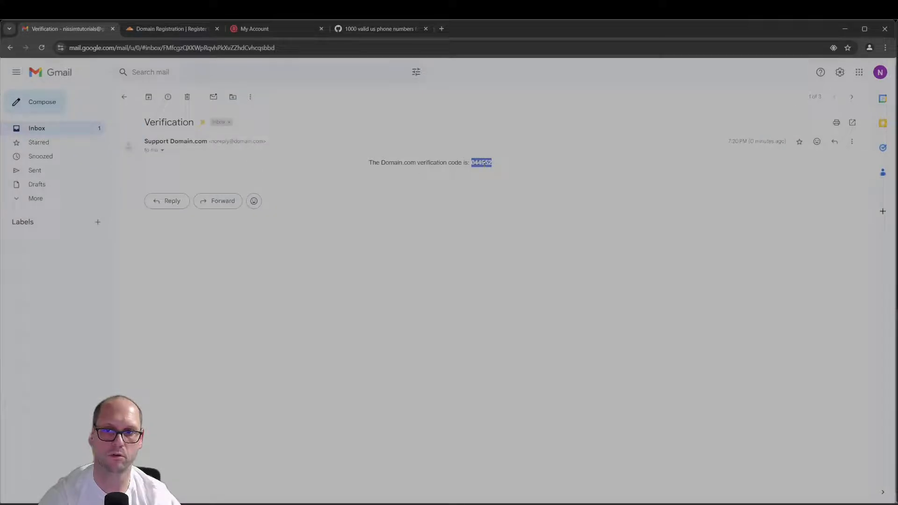
pyautogui.click(265, 30)
pyautogui.hotkey('ctrl', 'v')
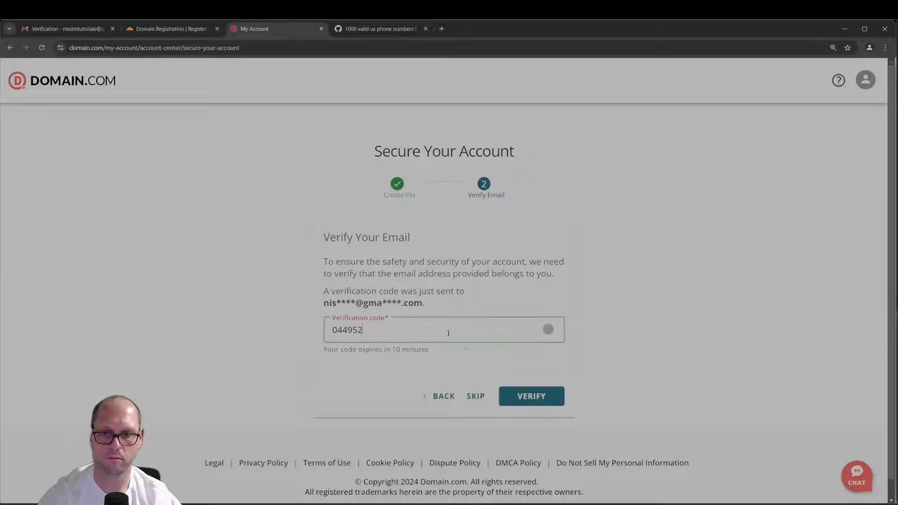
pyautogui.click(524, 396)
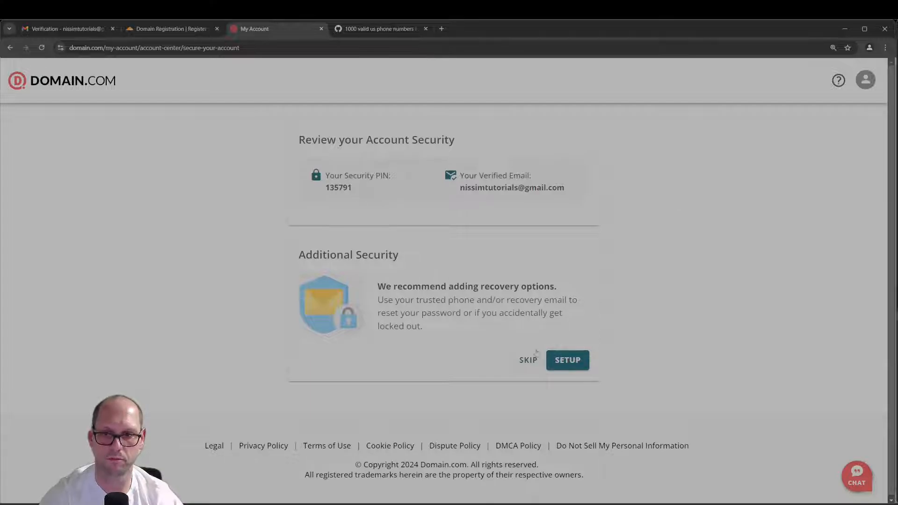
# - Skip the recovery options, review the 2-Step Verification setup and cancel it to return to the account home
pyautogui.click(529, 361)
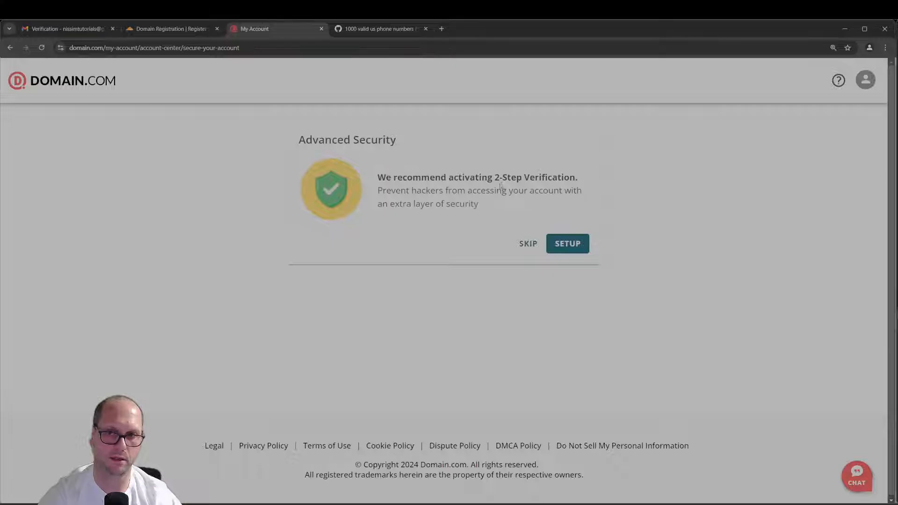
pyautogui.click(564, 247)
pyautogui.scroll(-3, 684, 238)
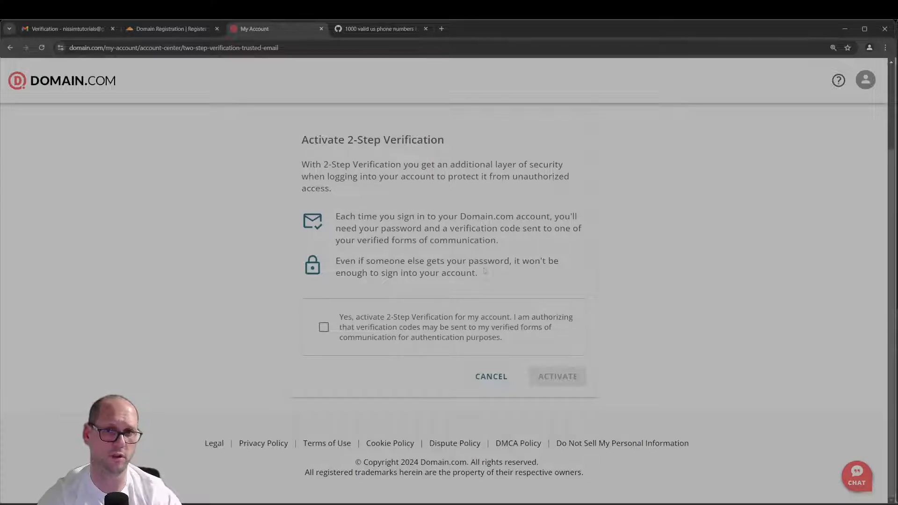
pyautogui.scroll(3, 478, 255)
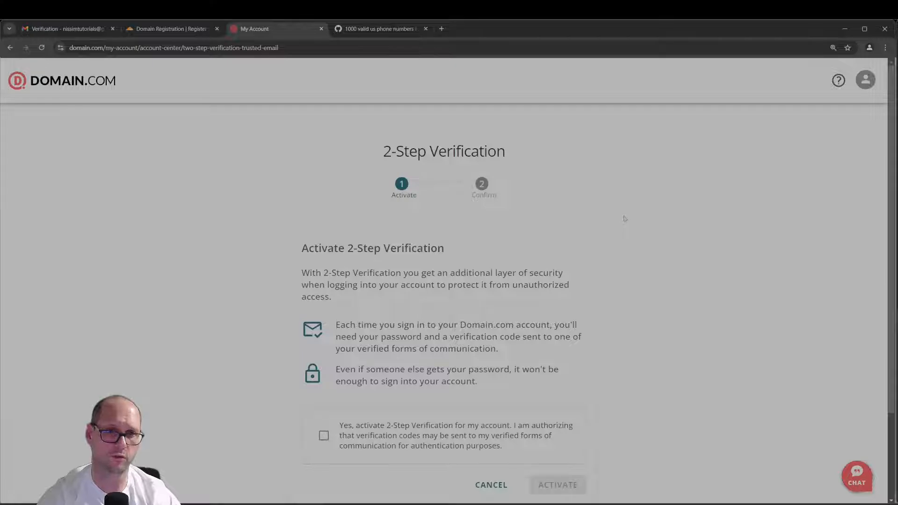
pyautogui.scroll(-1, 628, 221)
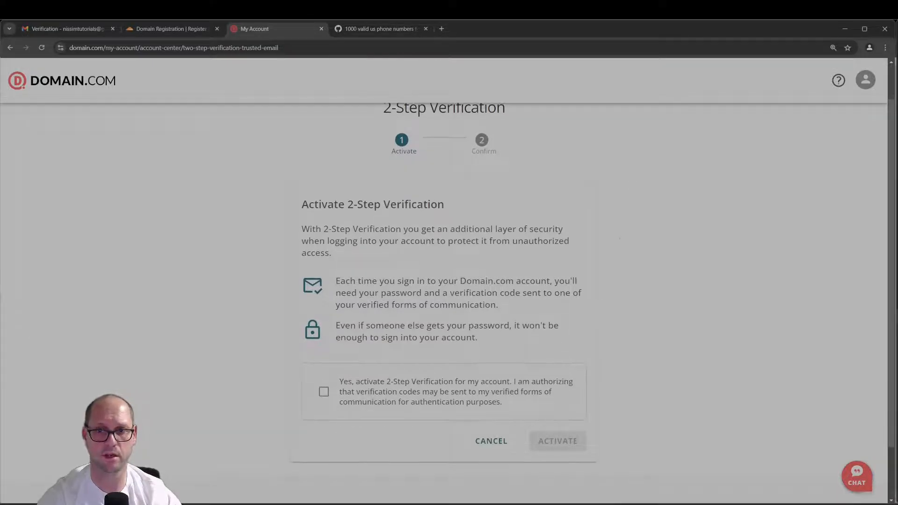
pyautogui.click(495, 443)
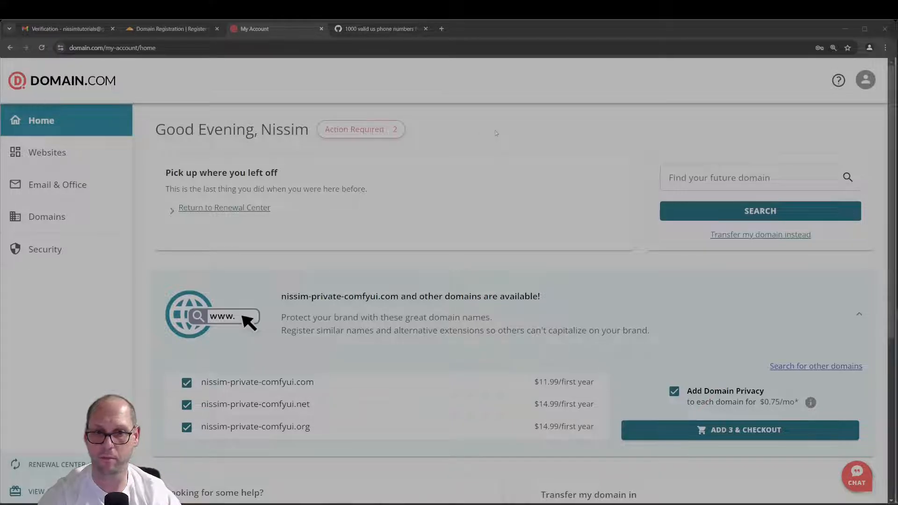
# - Open the details of the purchased .space domain and check its renewal date
pyautogui.click(82, 215)
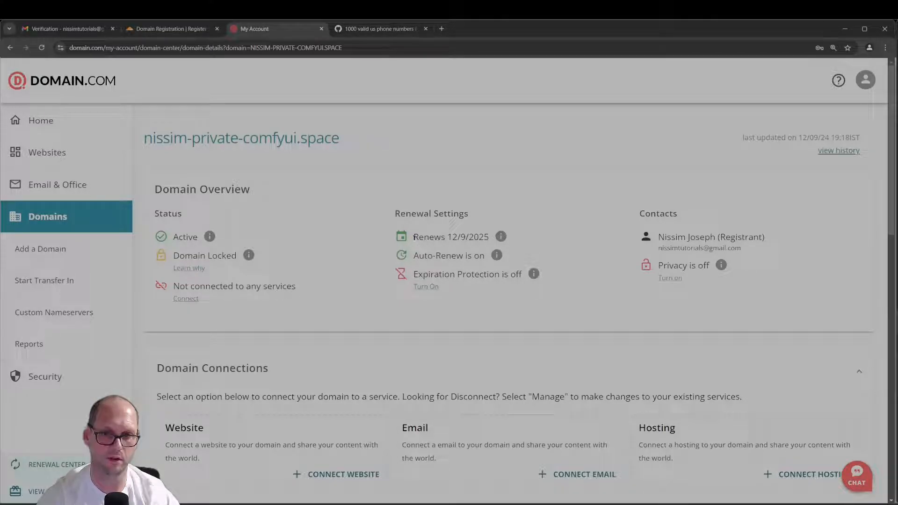
pyautogui.moveTo(414, 237); pyautogui.dragTo(489, 237)
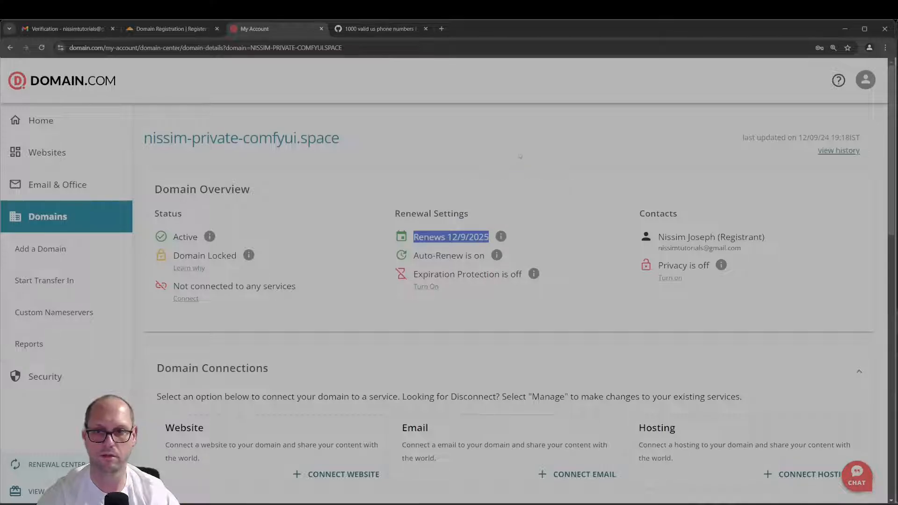
pyautogui.click(519, 150)
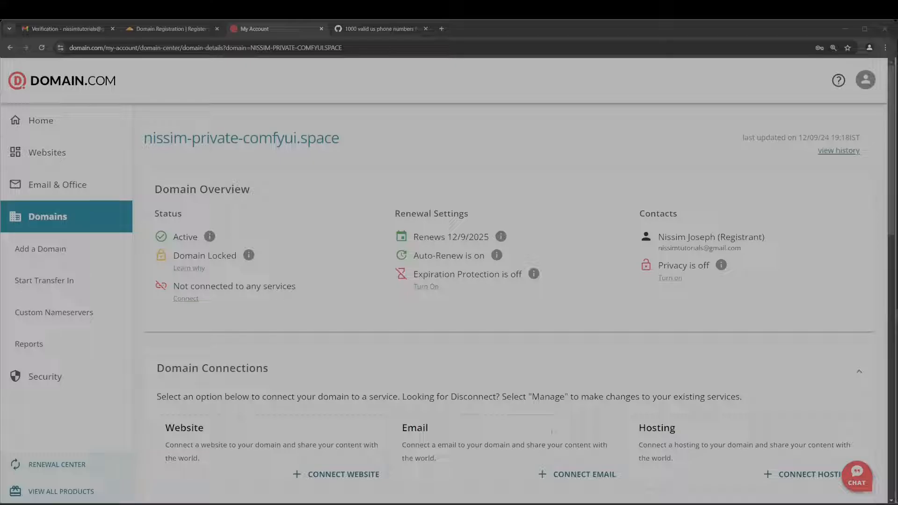
# - Disable auto-renew for the .space domain in the Renewal Center, accepting manual renewal, and check the renewal settings in its details
pyautogui.click(69, 465)
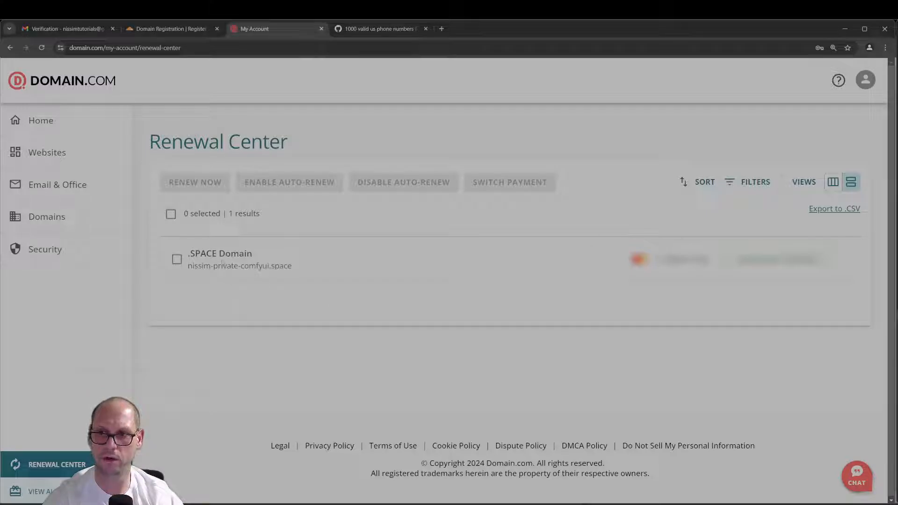
pyautogui.click(177, 260)
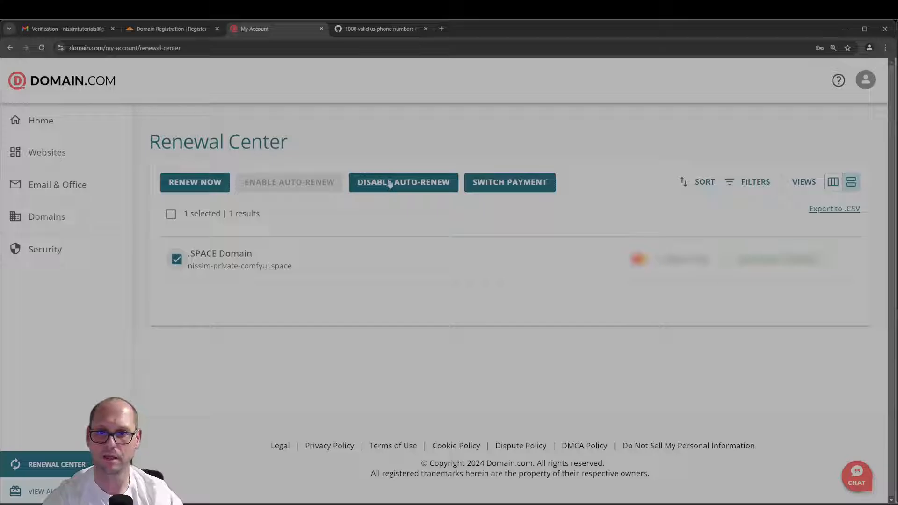
pyautogui.click(399, 185)
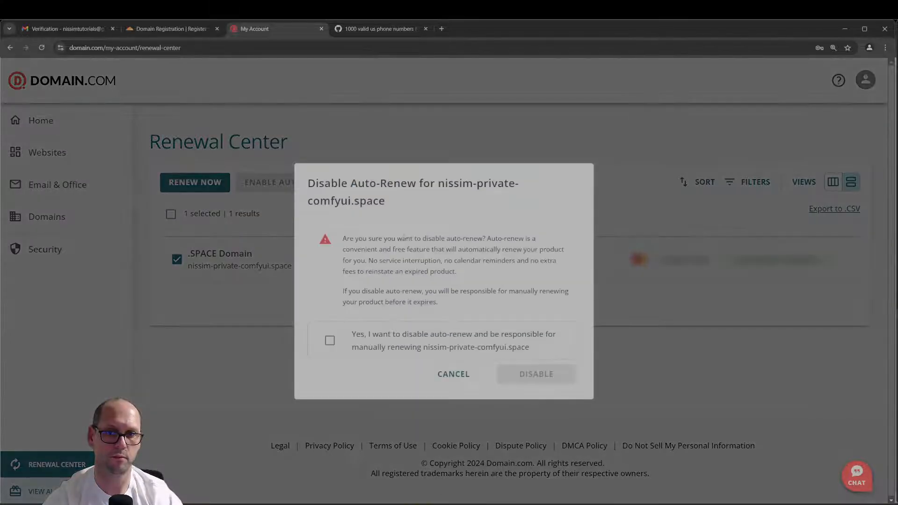
pyautogui.click(326, 342)
pyautogui.click(532, 378)
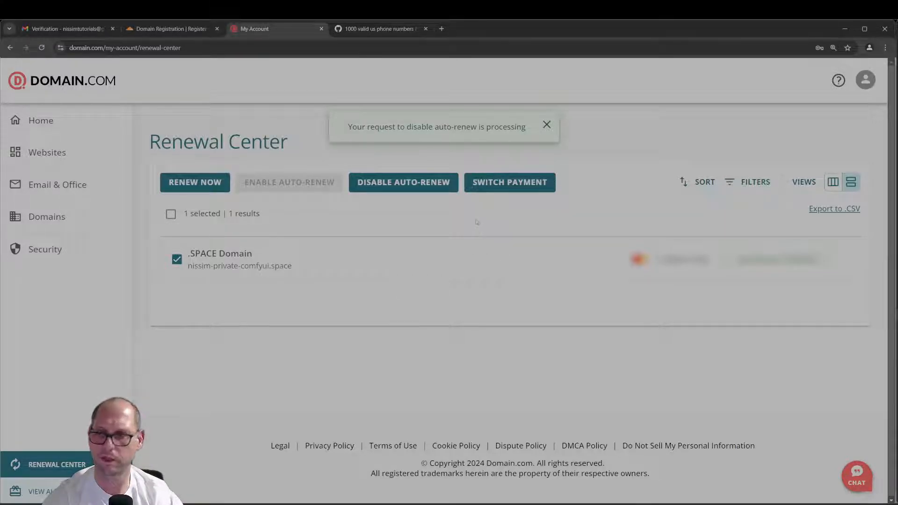
pyautogui.click(402, 261)
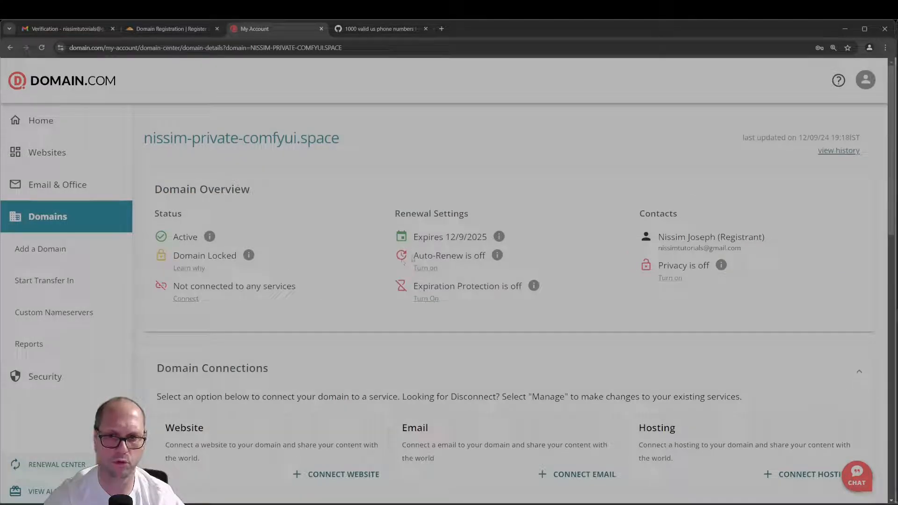
pyautogui.moveTo(414, 256); pyautogui.dragTo(487, 257)
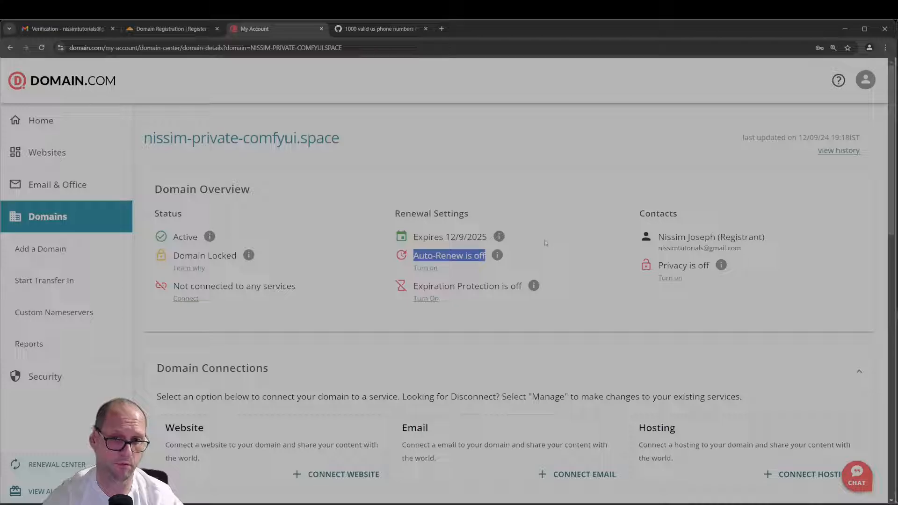
# - Expand the domain's Advanced Tools section and review its default nameservers
pyautogui.scroll(-2, 531, 238)
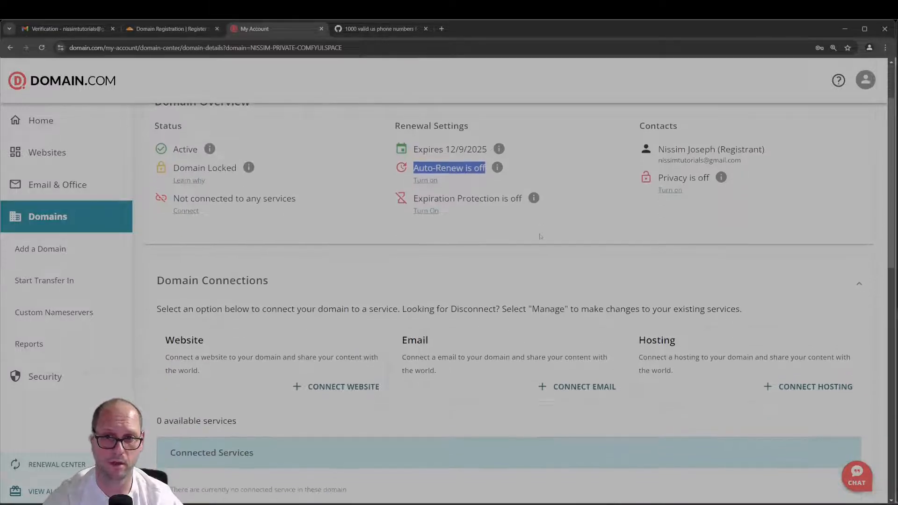
pyautogui.scroll(-10, 541, 236)
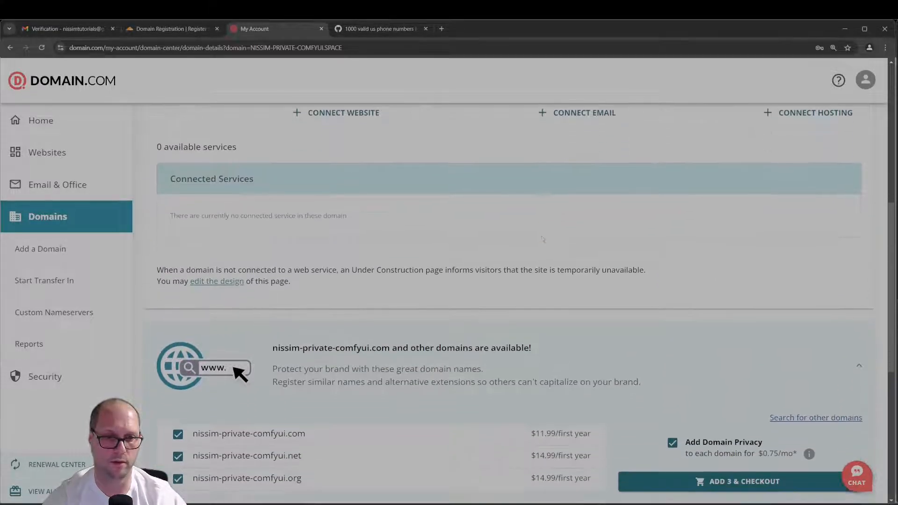
pyautogui.scroll(-4, 544, 241)
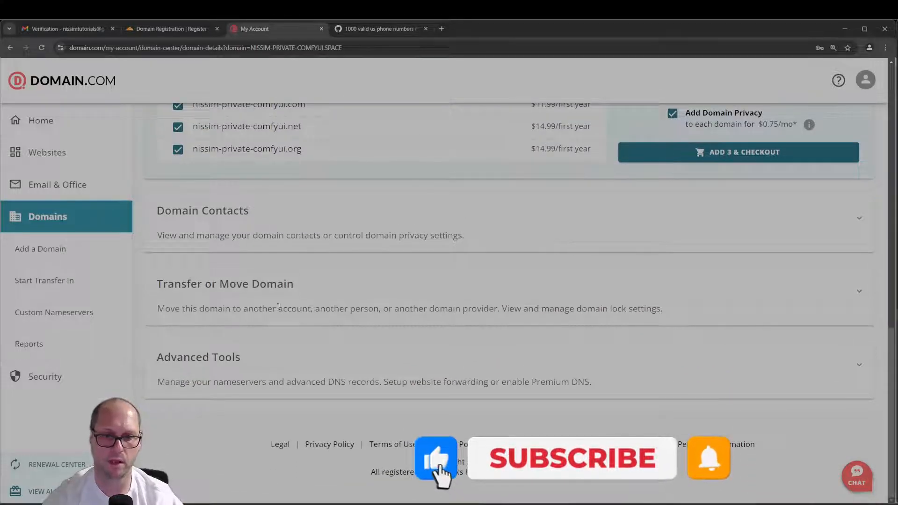
pyautogui.click(207, 359)
pyautogui.scroll(-3, 208, 355)
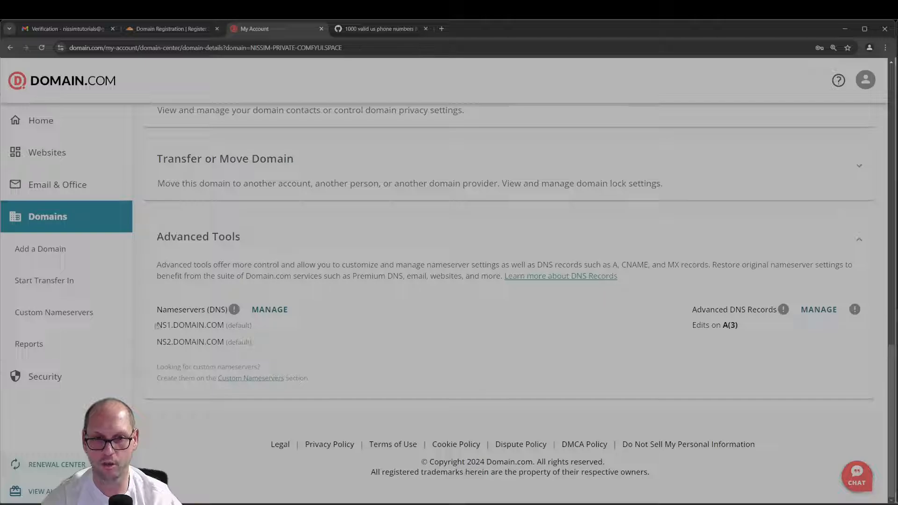
pyautogui.moveTo(156, 325); pyautogui.dragTo(226, 325)
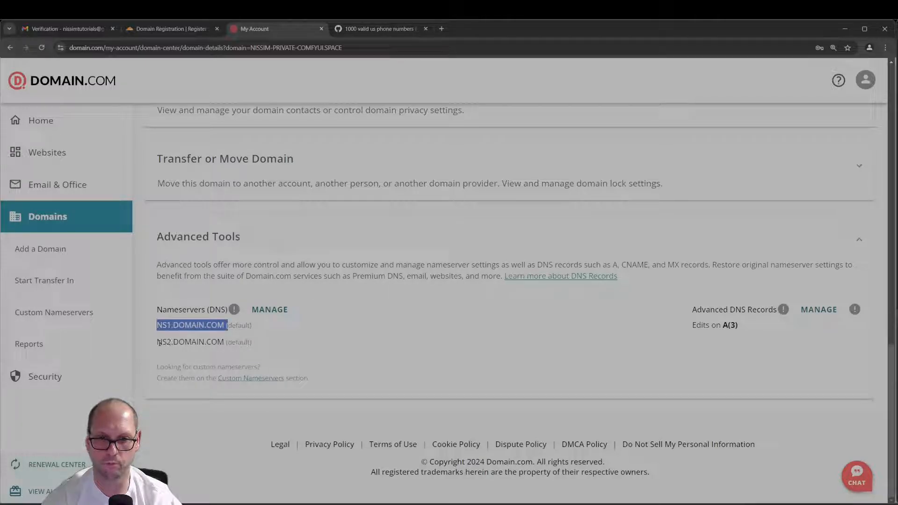
pyautogui.click(395, 303)
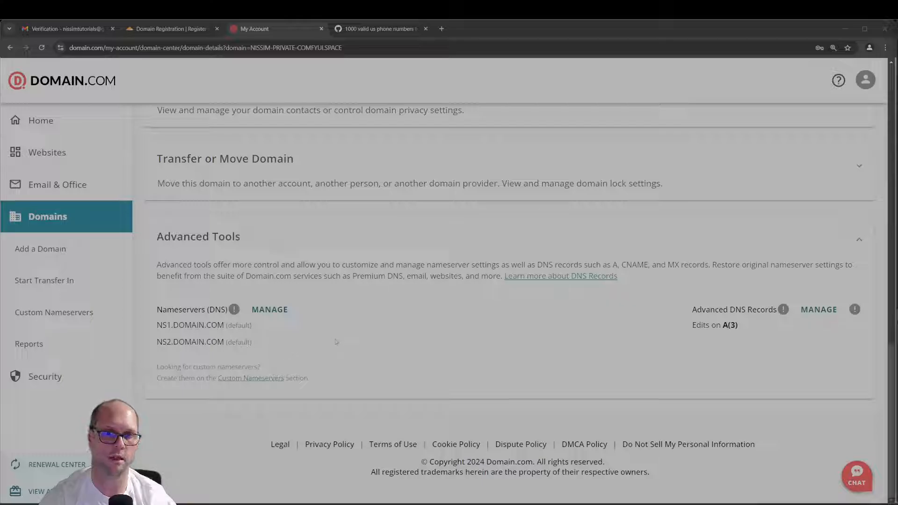
# - Switch to Cloudflare and add the purchased .space domain as an existing domain, using the quick scan for DNS records
pyautogui.click(170, 28)
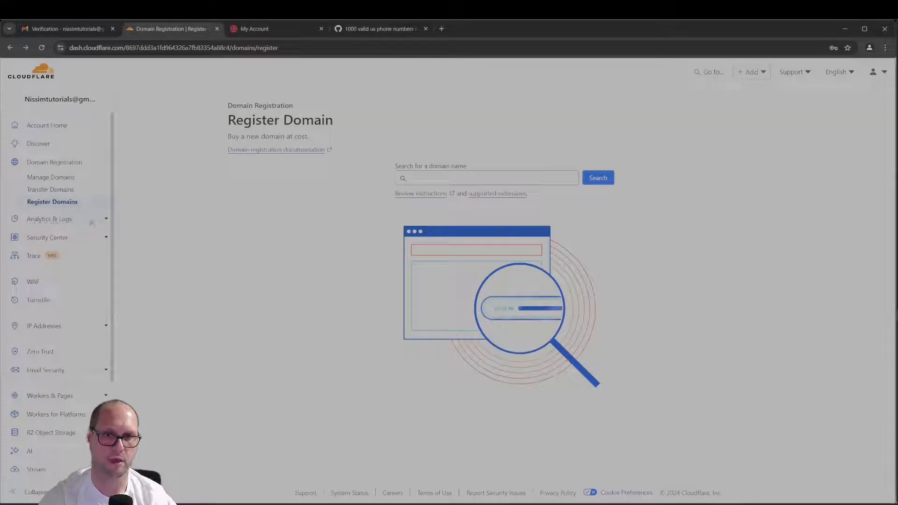
pyautogui.click(69, 202)
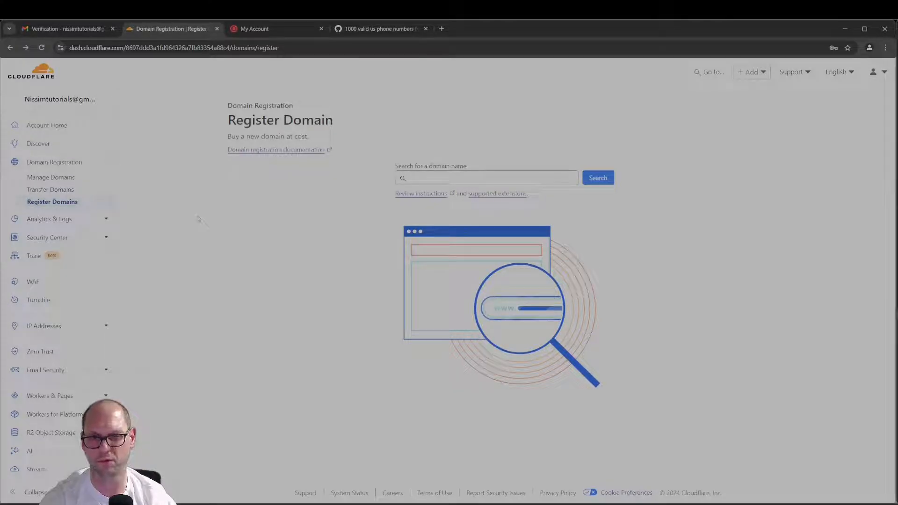
pyautogui.click(52, 191)
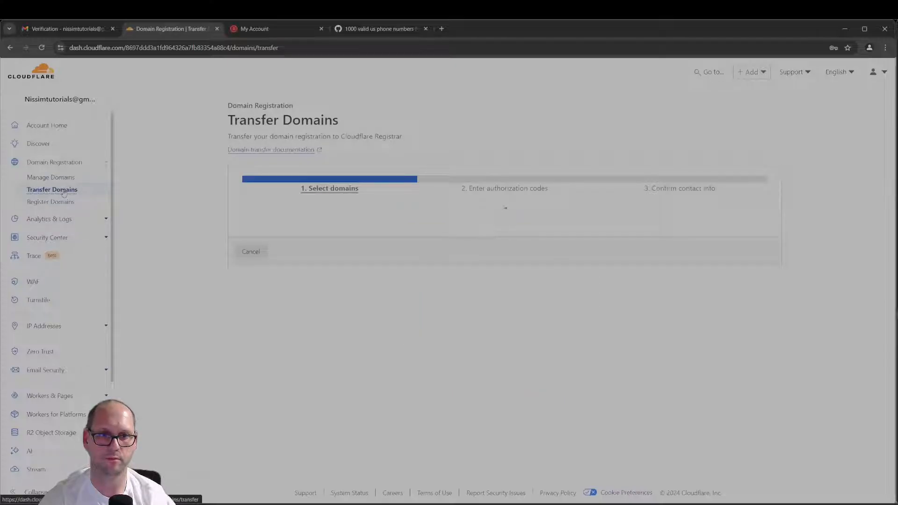
pyautogui.click(505, 222)
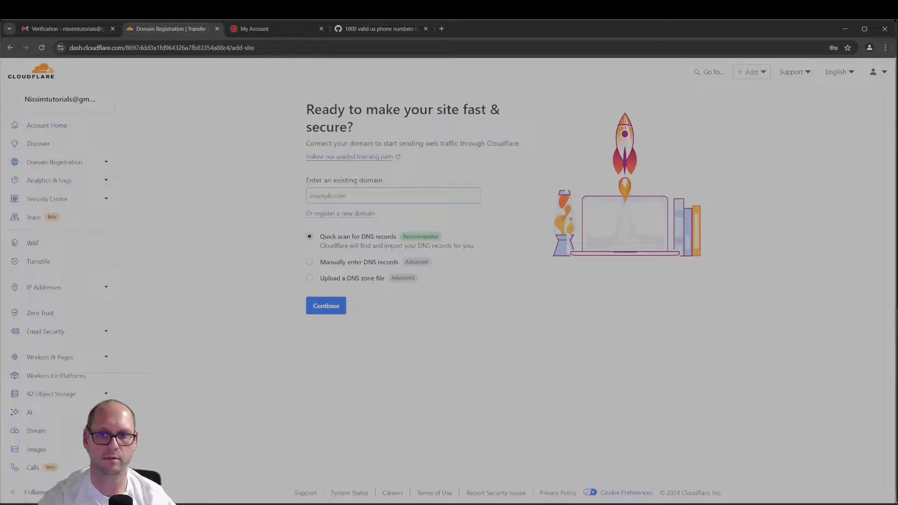
pyautogui.click(330, 196)
pyautogui.write('nissim-private-comfyui.space')
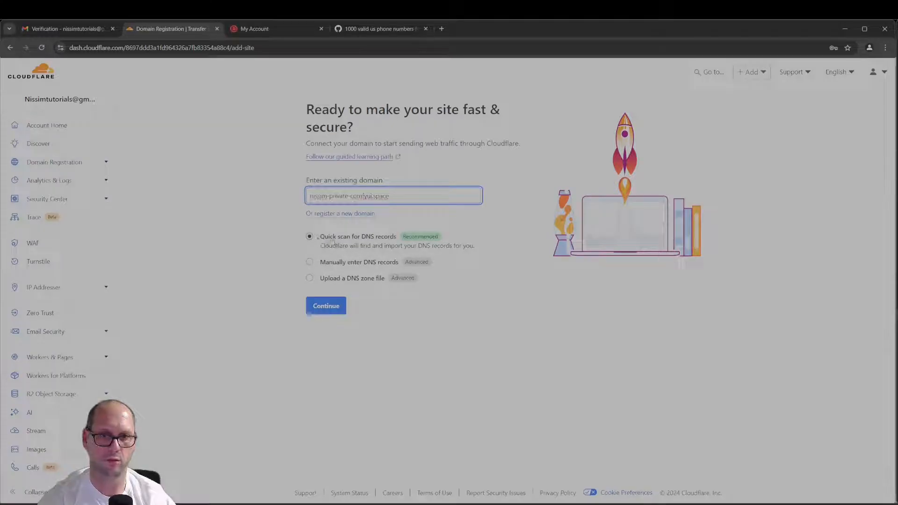
pyautogui.click(327, 306)
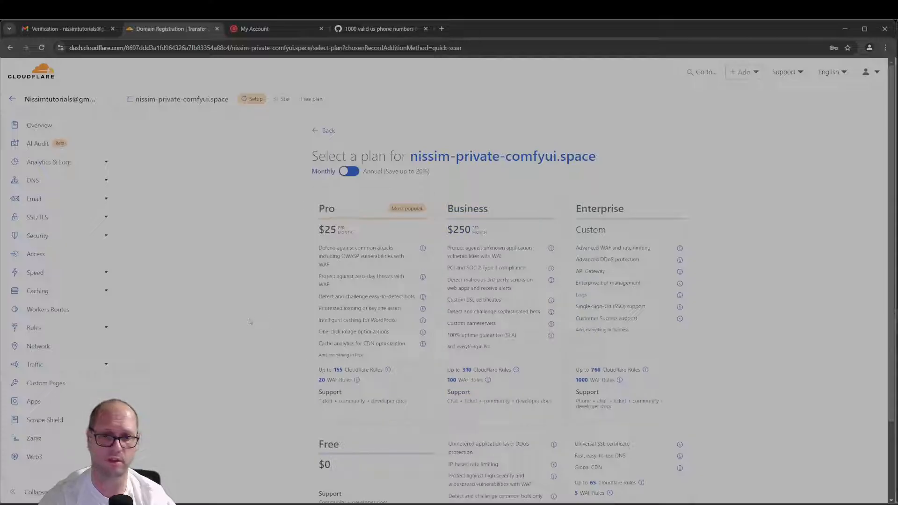
# - Select the Free $0 plan for the domain and continue to its DNS records
pyautogui.scroll(-3, 251, 322)
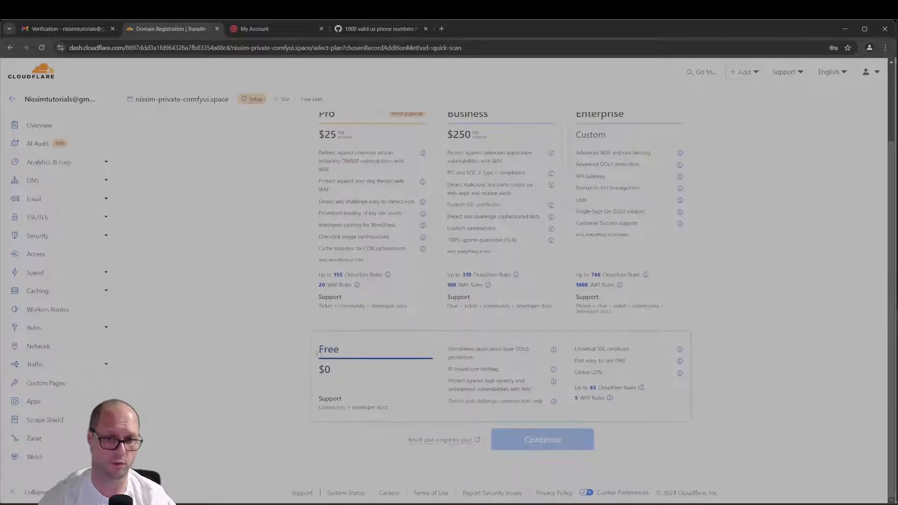
pyautogui.click(384, 356)
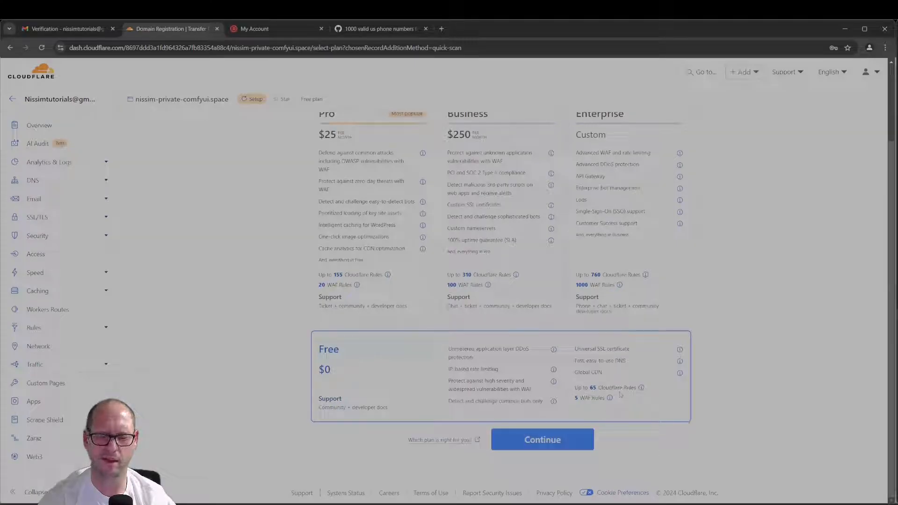
pyautogui.click(550, 439)
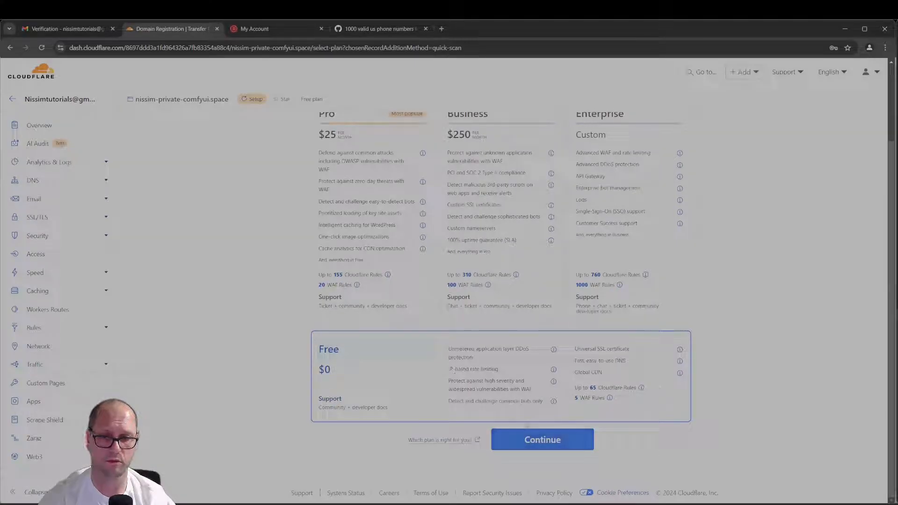
# - Copy the Cloudflare nameserver damon.ns.cloudflare.com and set it as Nameserver 1 for the domain on Domain.com
pyautogui.scroll(-8, 398, 348)
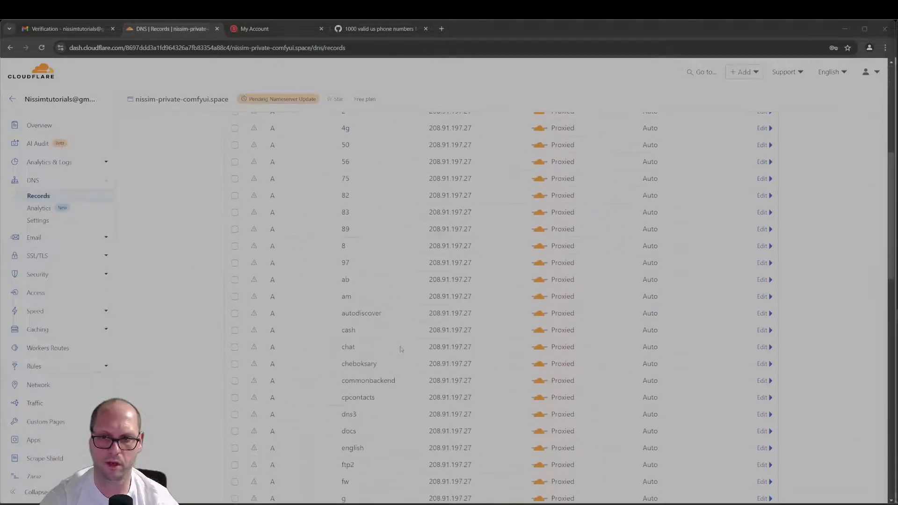
pyautogui.scroll(8, 404, 352)
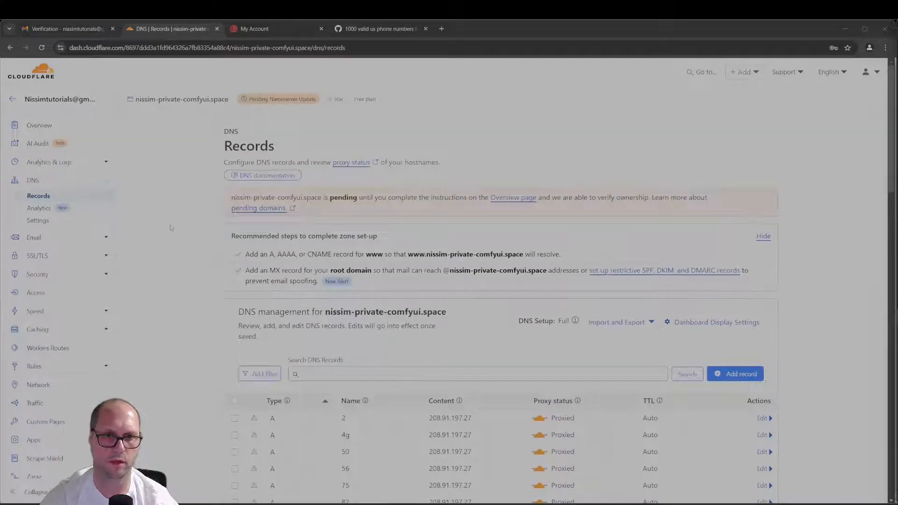
pyautogui.scroll(-20, 172, 228)
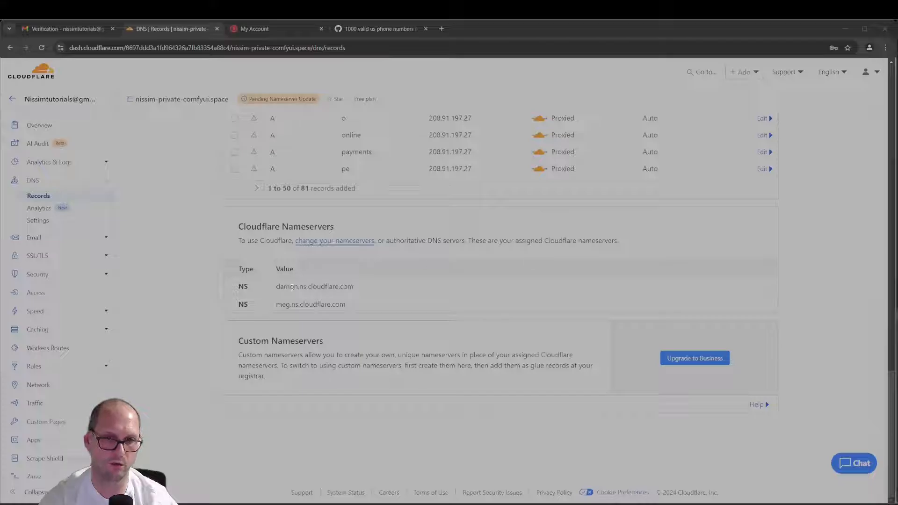
pyautogui.moveTo(277, 287); pyautogui.dragTo(354, 287)
pyautogui.hotkey('ctrl', 'c')
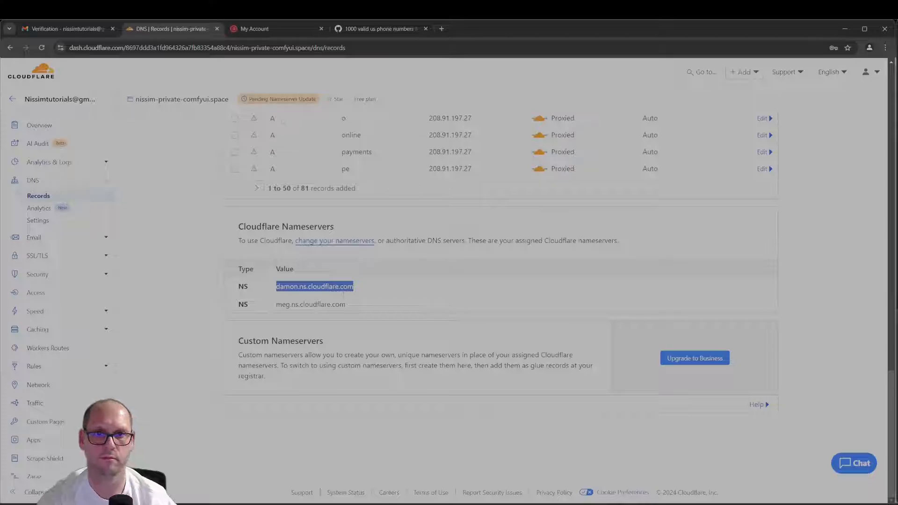
pyautogui.click(257, 29)
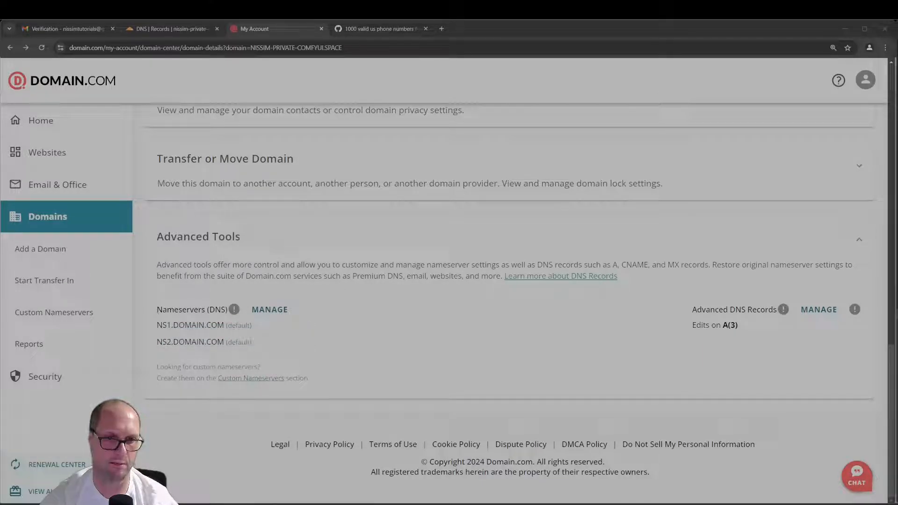
pyautogui.click(276, 311)
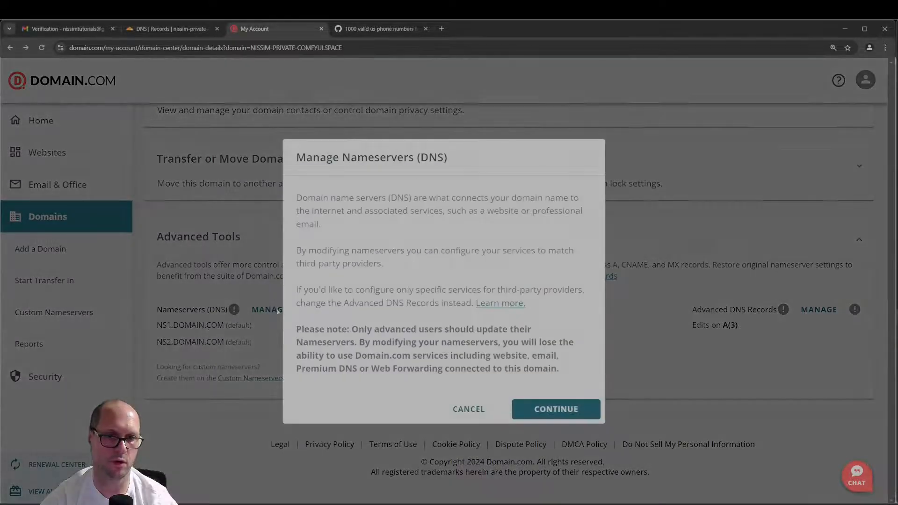
pyautogui.click(557, 409)
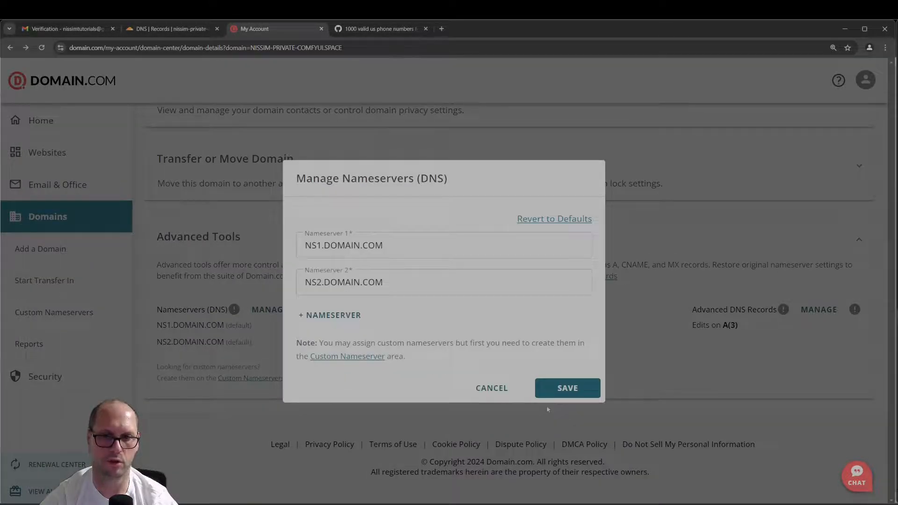
pyautogui.moveTo(407, 246); pyautogui.dragTo(282, 249)
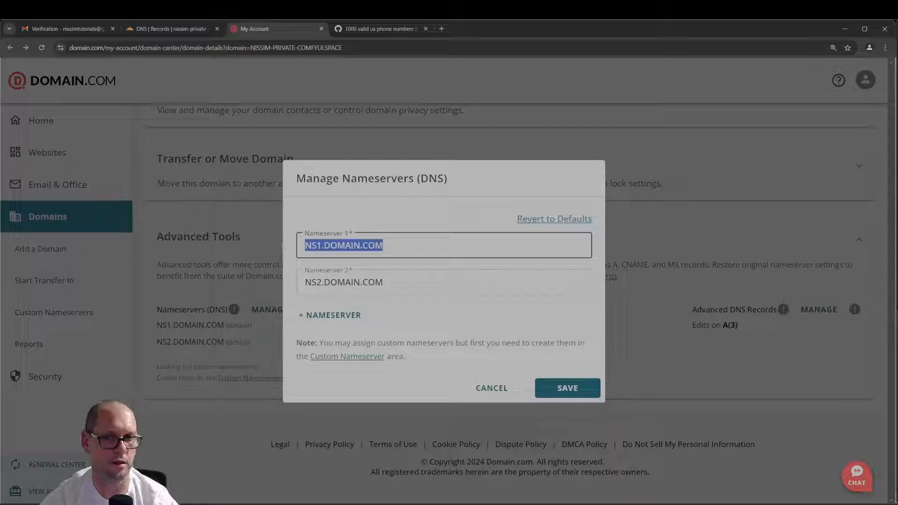
pyautogui.hotkey('ctrl', 'v')
# - Copy meg.ns.cloudflare.com from Cloudflare, set it as Nameserver 2 on Domain.com and save the nameserver changes
pyautogui.click(174, 29)
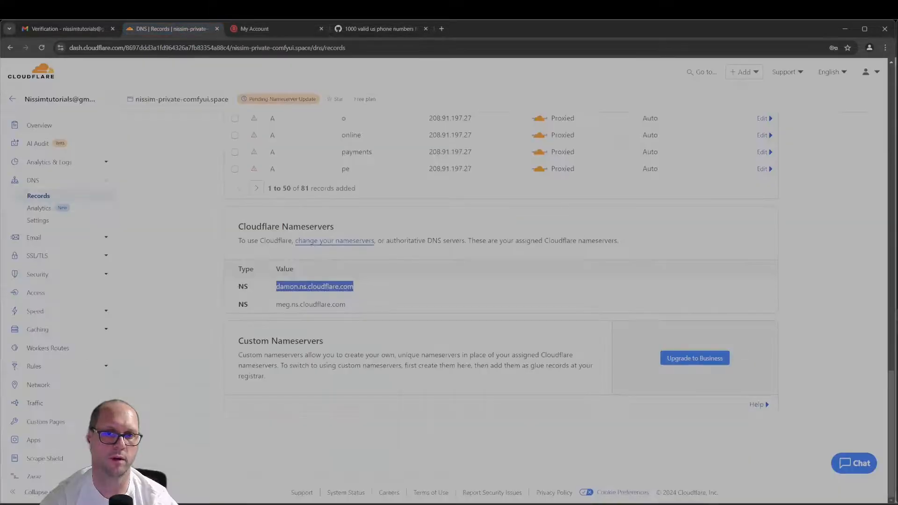
pyautogui.moveTo(276, 305); pyautogui.dragTo(346, 305)
pyautogui.hotkey('ctrl', 'c')
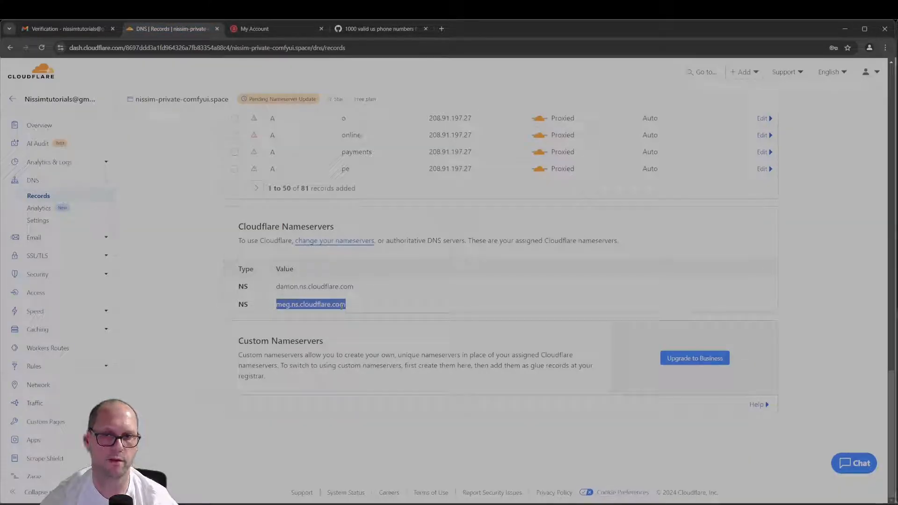
pyautogui.click(251, 29)
pyautogui.moveTo(407, 283); pyautogui.dragTo(270, 278)
pyautogui.hotkey('ctrl', 'v')
pyautogui.click(576, 389)
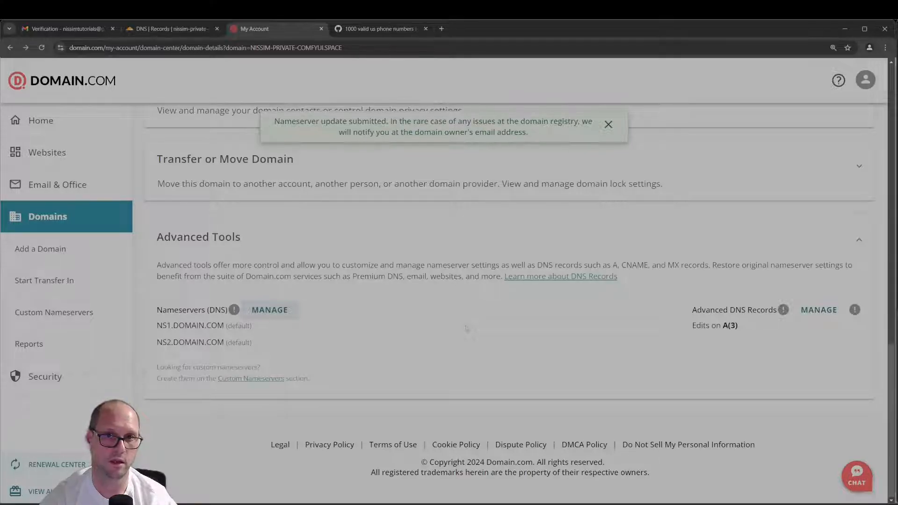
# - Dismiss the nameserver update notice and switch to Cloudflare to review the domain's pending status, DNS records and assigned nameservers
pyautogui.click(609, 125)
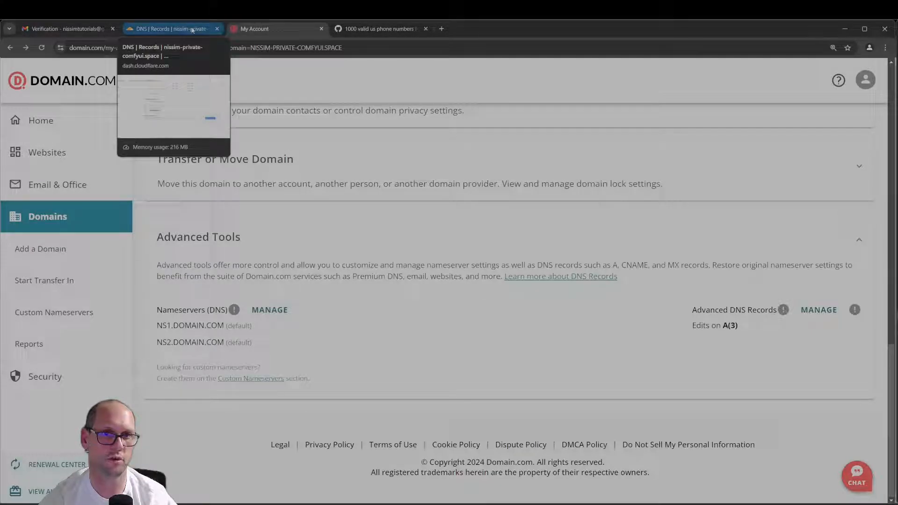
pyautogui.click(192, 29)
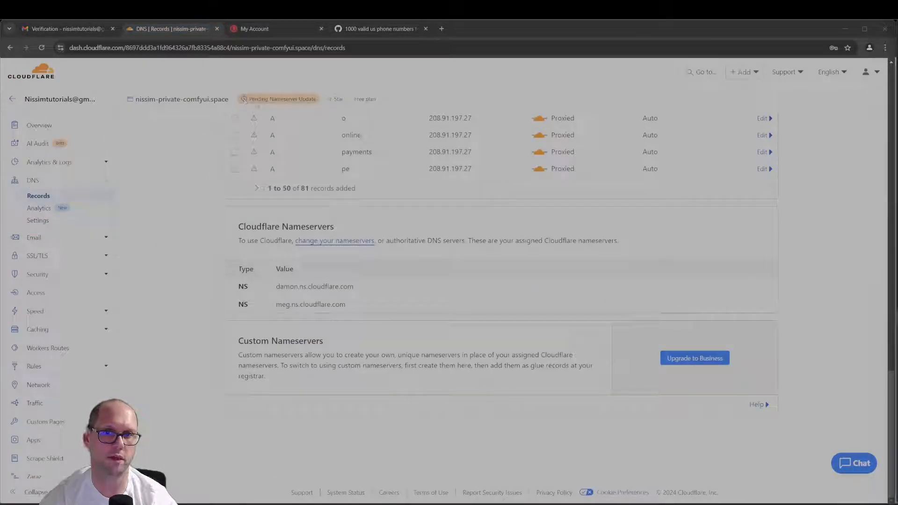
pyautogui.moveTo(244, 101)
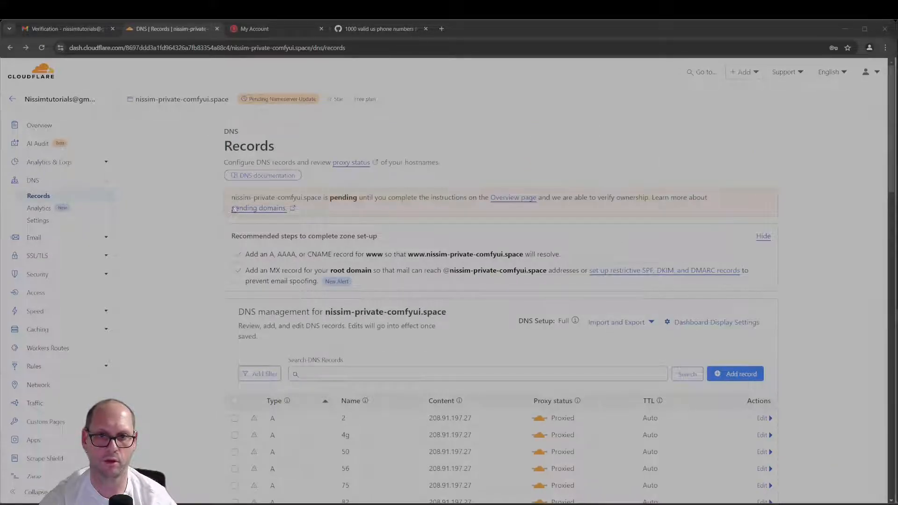
pyautogui.scroll(-10, 184, 217)
pyautogui.scroll(-10, 185, 217)
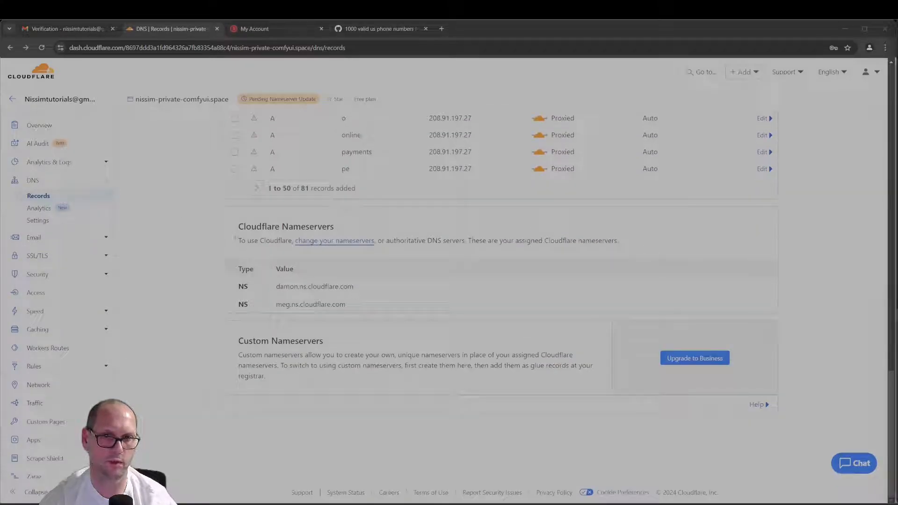
pyautogui.scroll(20, 545, 293)
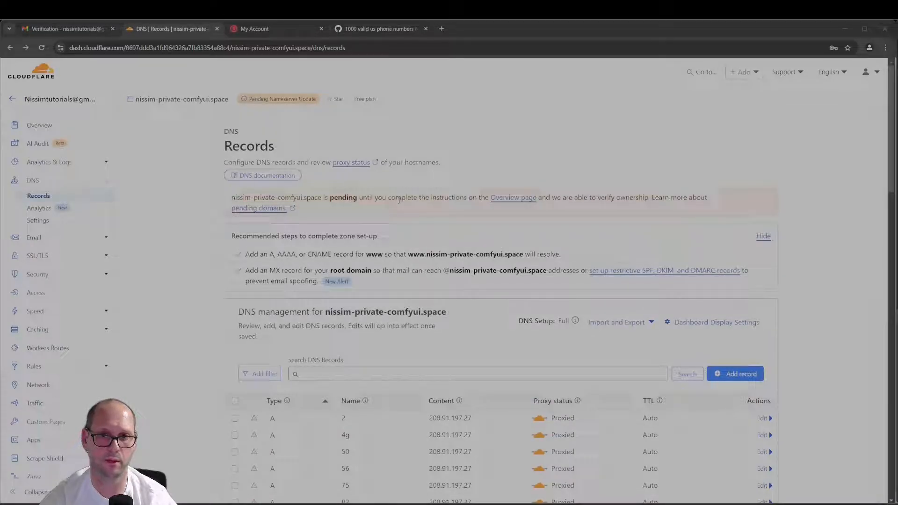
# - Open the domain's Overview page and examine the nameserver instructions and the domain's activation status
pyautogui.click(511, 198)
pyautogui.scroll(-10, 290, 238)
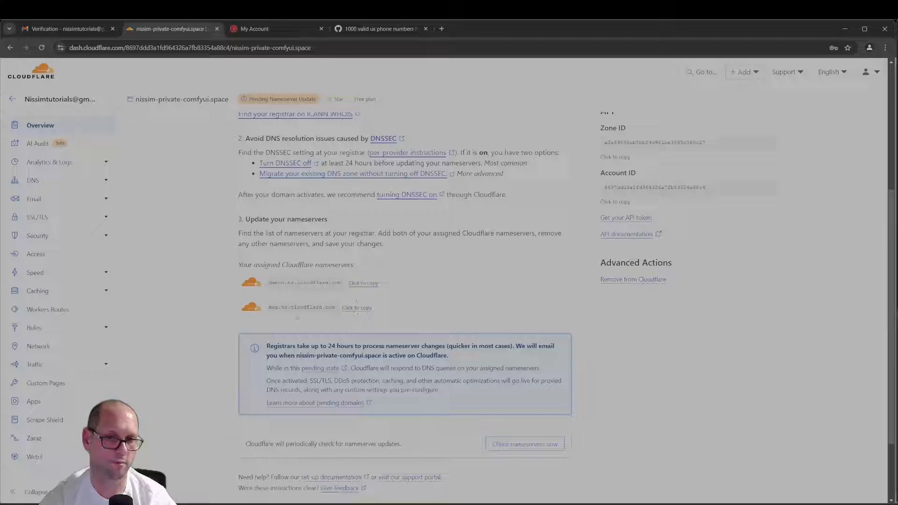
pyautogui.scroll(-2, 361, 309)
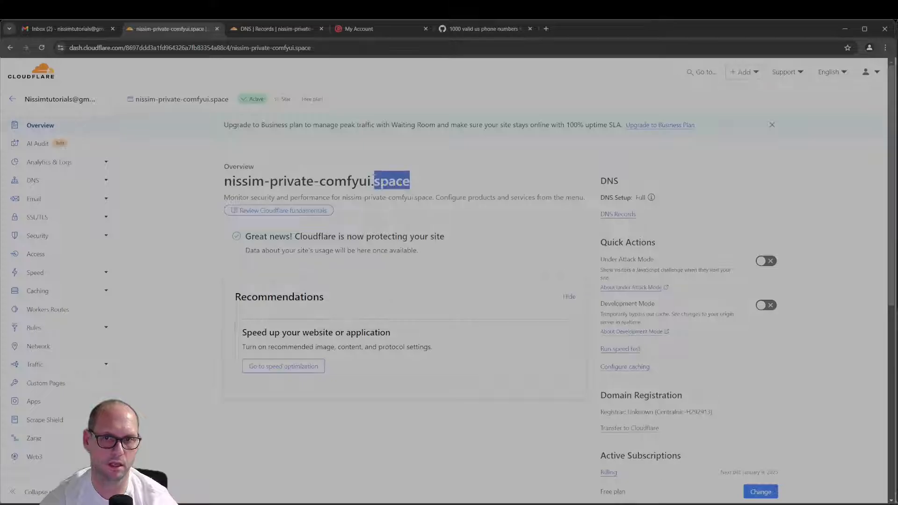
pyautogui.tripleClick(403, 189)
pyautogui.click(443, 181)
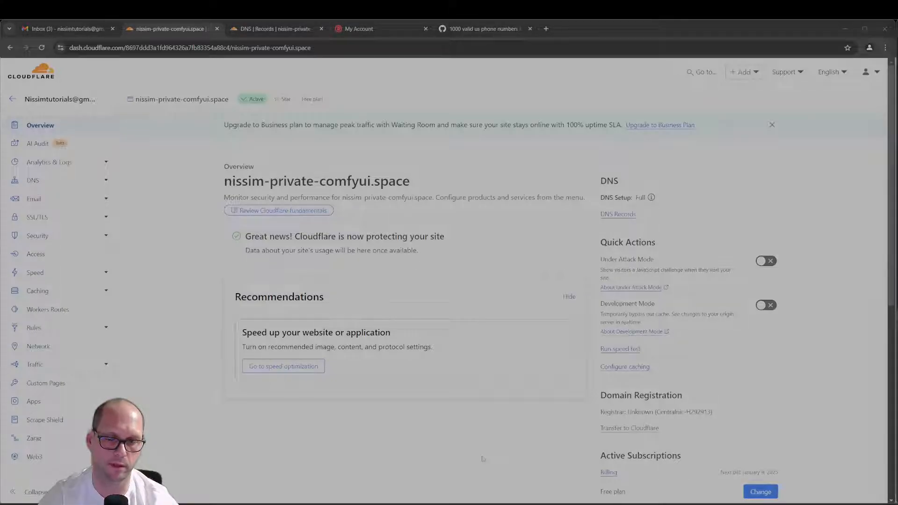
# - Open Windows PowerShell and install the Cloudflare tunnel client with "winget install --id Cloudflare.cloudflared"
pyautogui.press('super')
pyautogui.write('po')
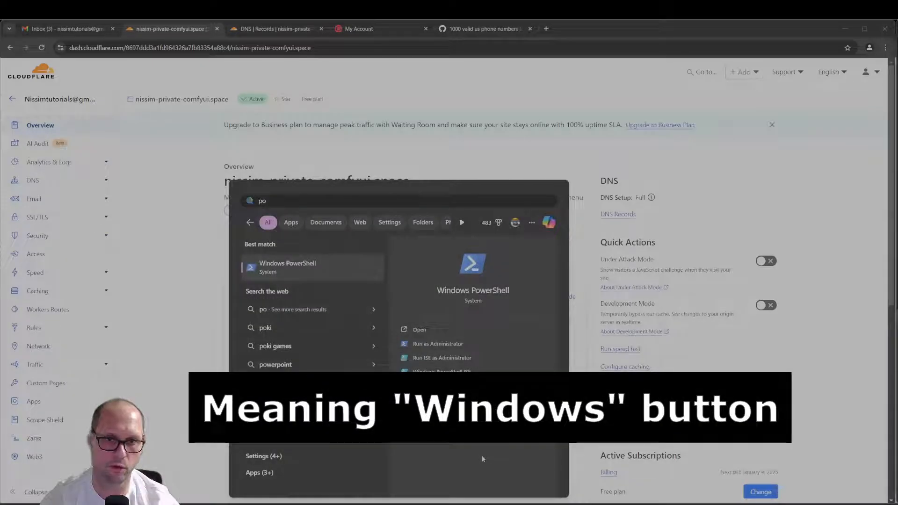
pyautogui.press('super')
pyautogui.press('super')
pyautogui.write('power')
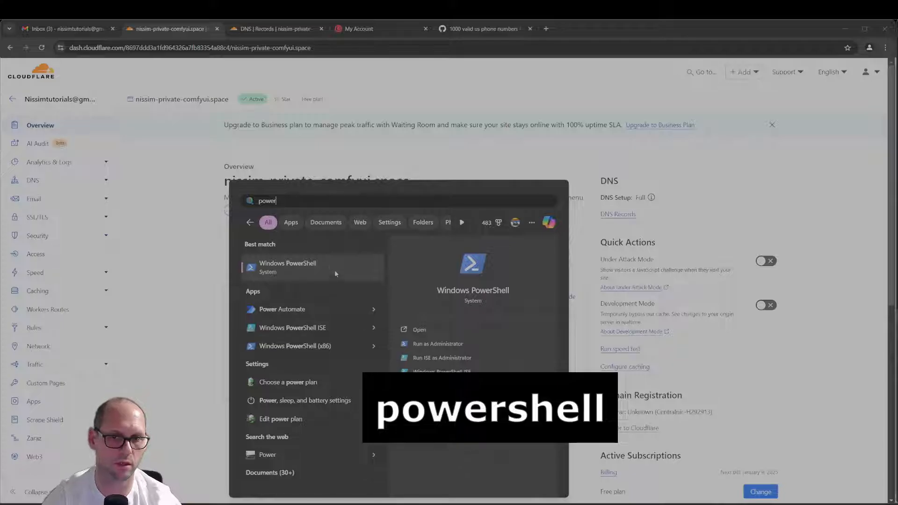
pyautogui.click(298, 268)
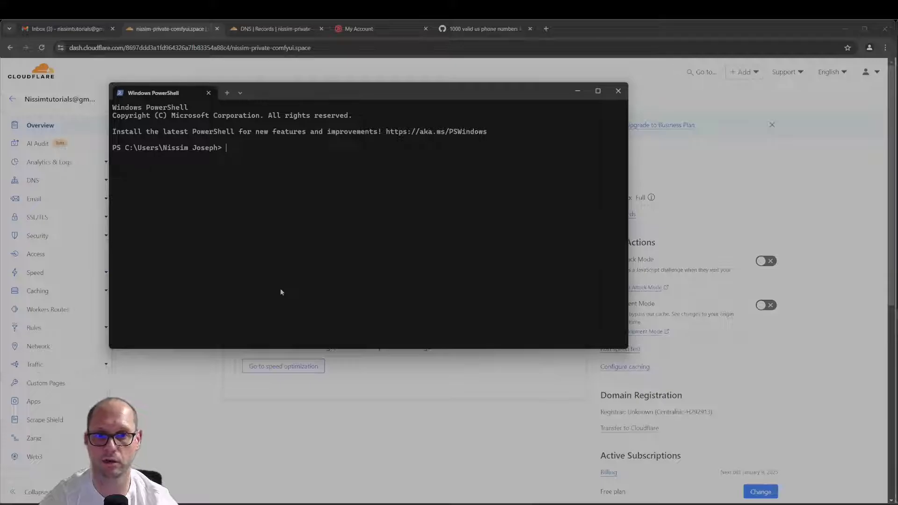
pyautogui.write('winget install --id Cloudflare.cloudflared')
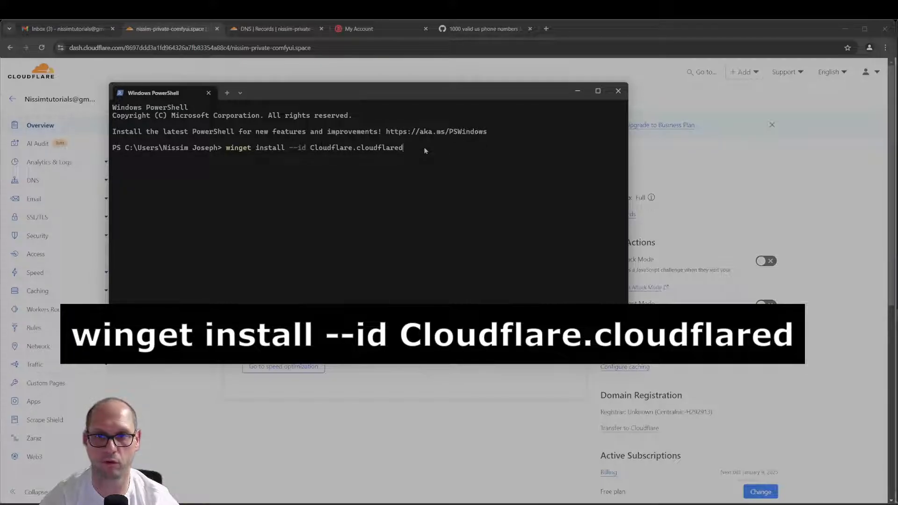
pyautogui.press('Return')
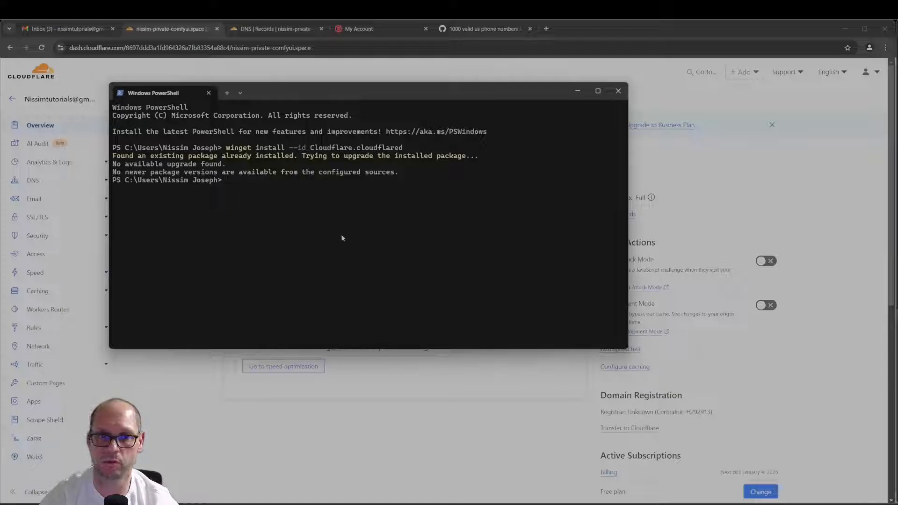
# - Run "cloudflared login", authorize Cloudflare Tunnel for the .space domain in the browser and close the authorization page
pyautogui.write('cloudflared login')
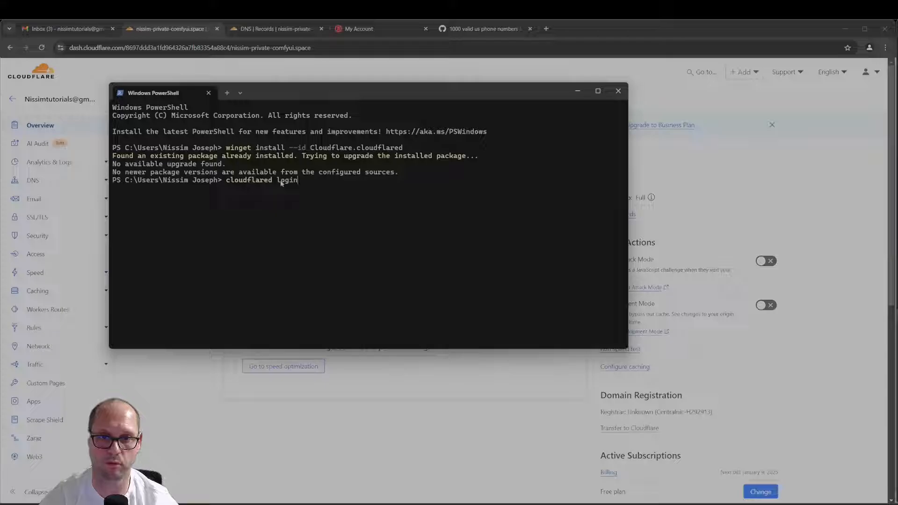
pyautogui.press('Return')
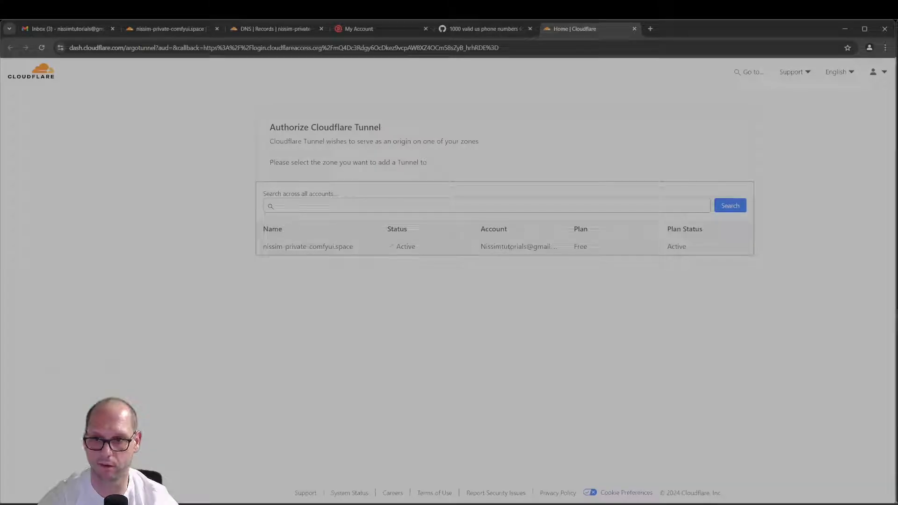
pyautogui.click(325, 248)
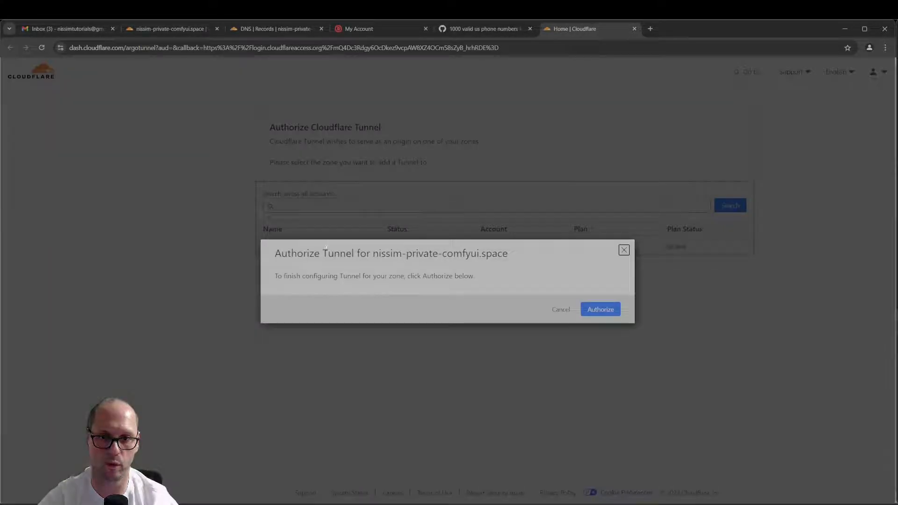
pyautogui.click(602, 310)
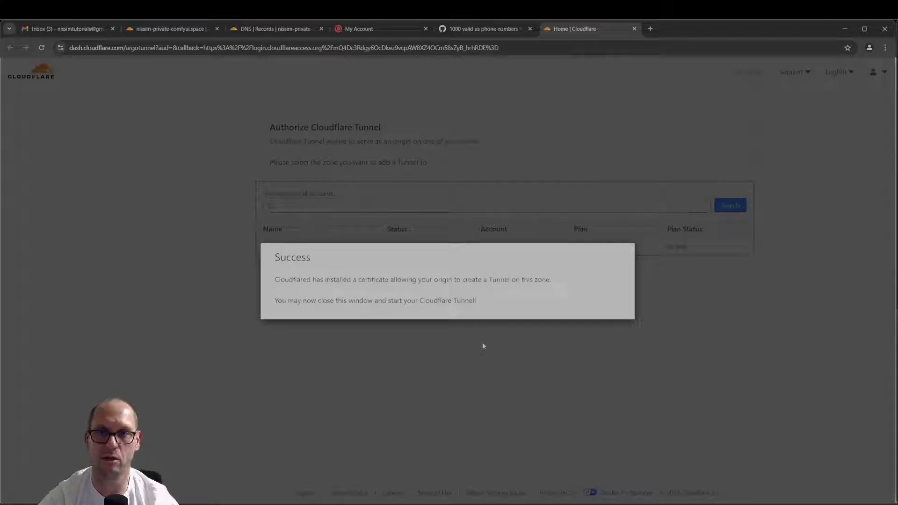
pyautogui.hotkey('ctrl', 'w')
pyautogui.hotkey('ctrl', '2')
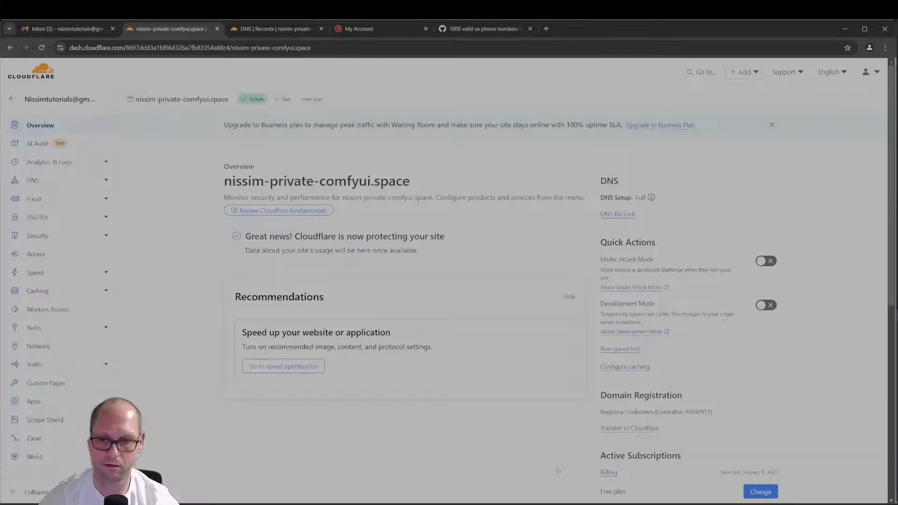
# - Check the saved certificate path in PowerShell and find cert.pem in the user's .cloudflared folder in File Explorer
pyautogui.click(573, 491)
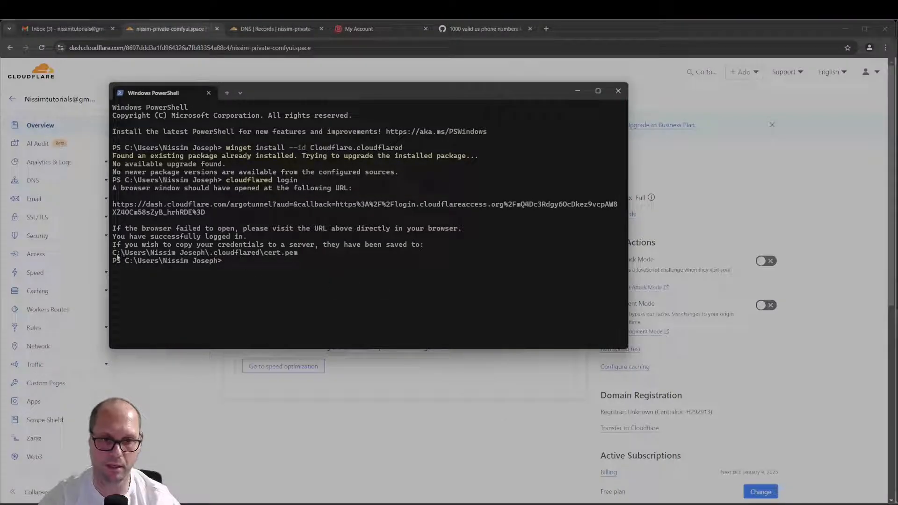
pyautogui.moveTo(113, 254); pyautogui.dragTo(296, 254)
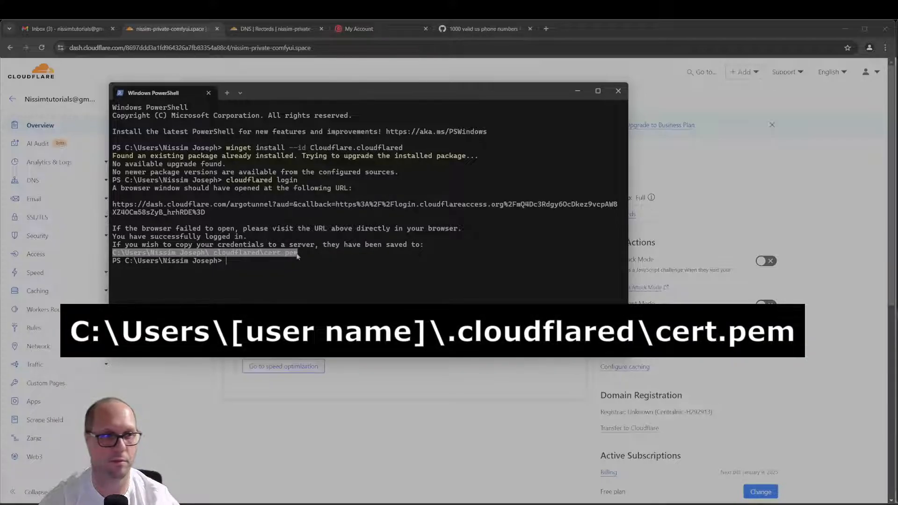
pyautogui.moveTo(0, 65); pyautogui.dragTo(534, 83)
pyautogui.click(354, 179)
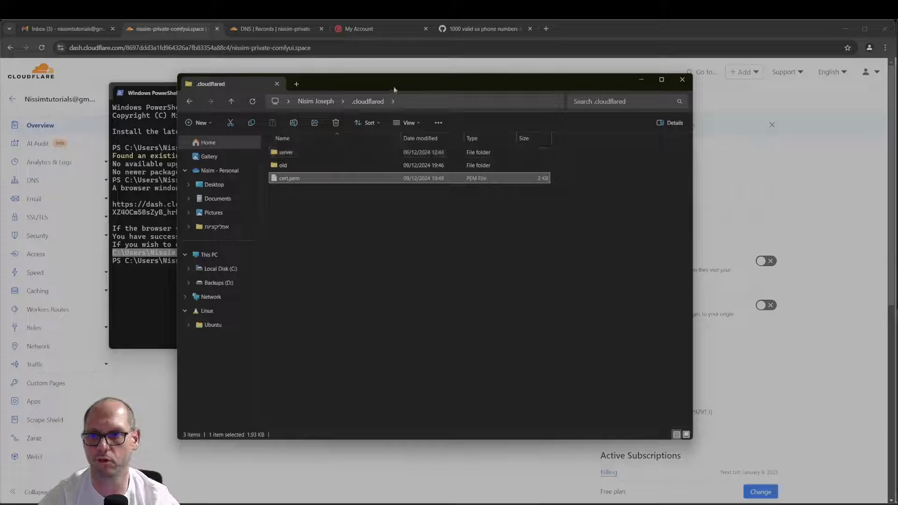
pyautogui.moveTo(393, 84); pyautogui.dragTo(527, 88)
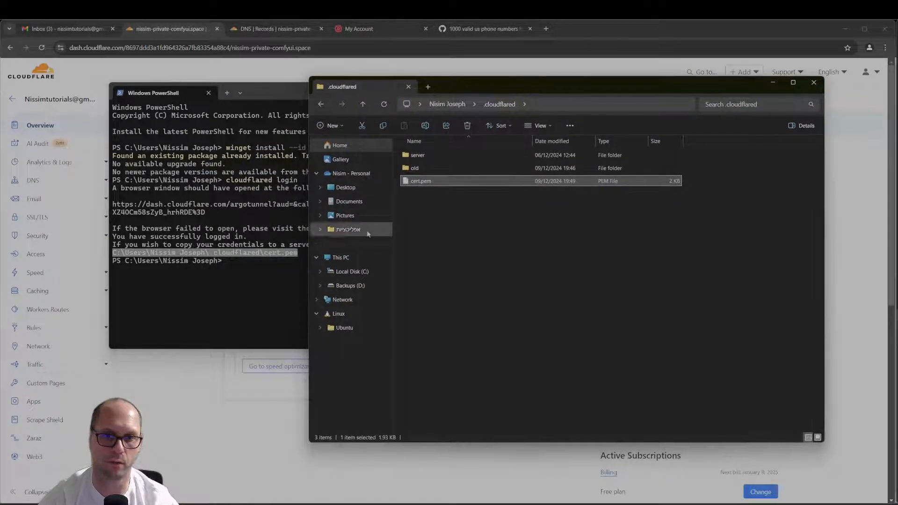
# - Create the tunnel in PowerShell with "cloudflared tunnel create comfyui-tunnel" and locate its JSON credentials file in the .cloudflared folder
pyautogui.click(278, 296)
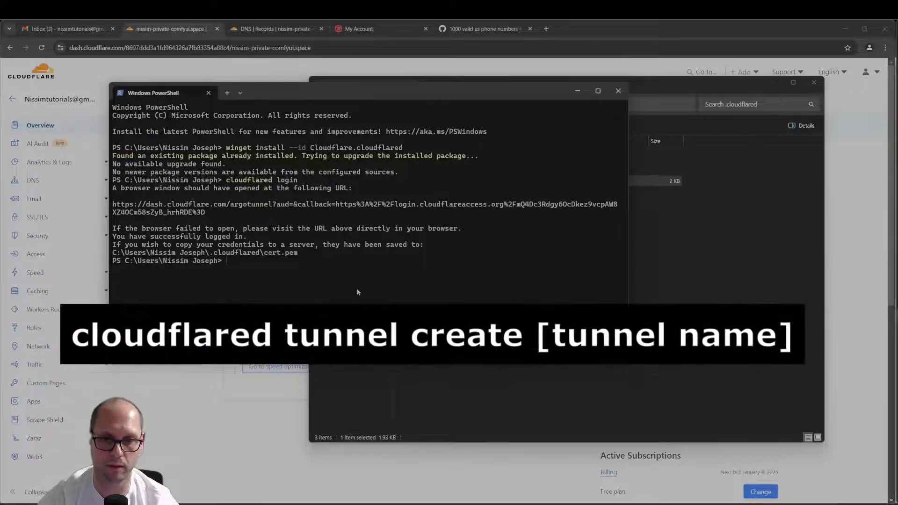
pyautogui.write('cloudflared tunnel create comfyui-tunnel')
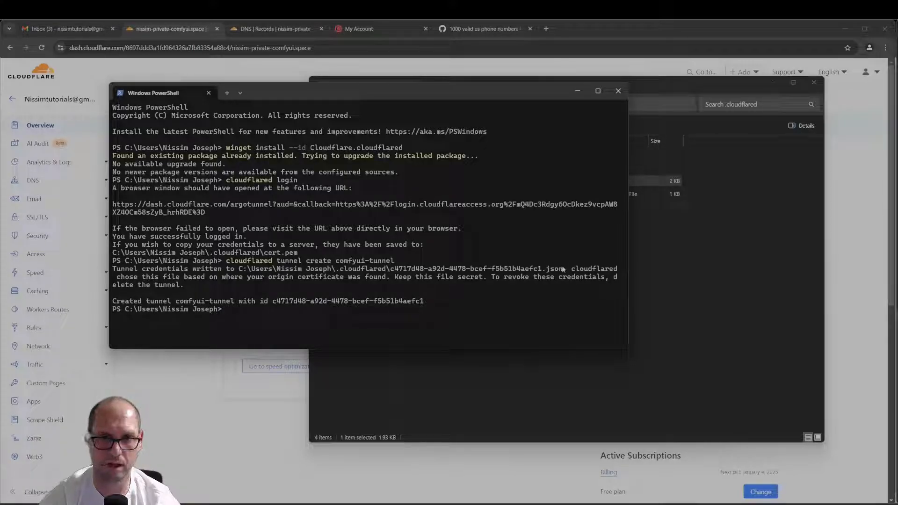
pyautogui.click(744, 230)
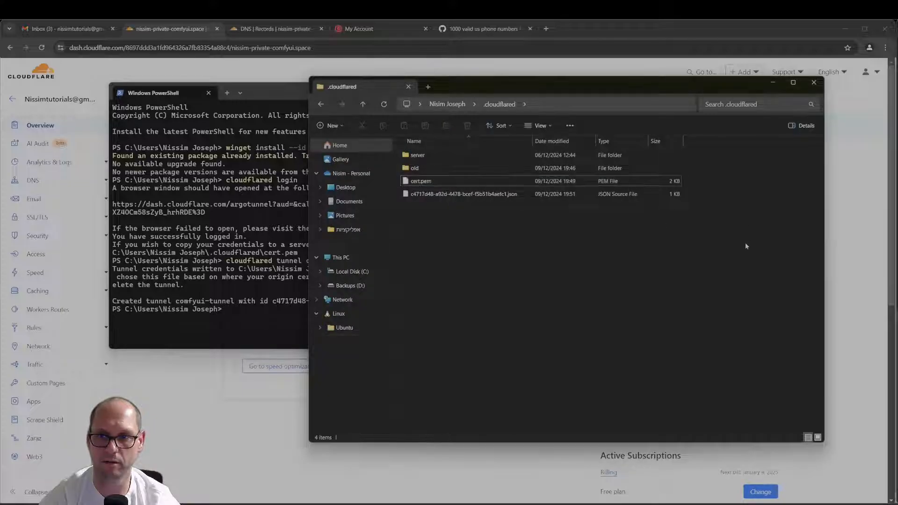
pyautogui.click(494, 194)
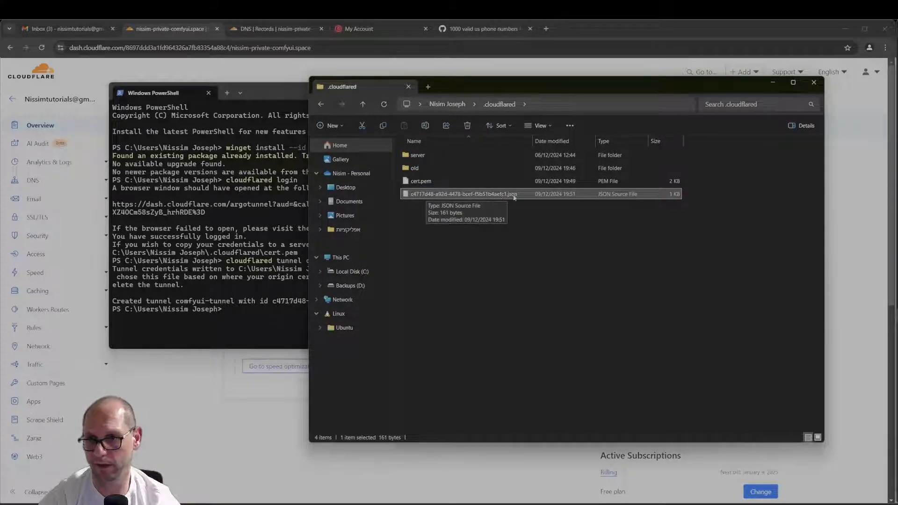
pyautogui.moveTo(520, 85); pyautogui.dragTo(447, 79)
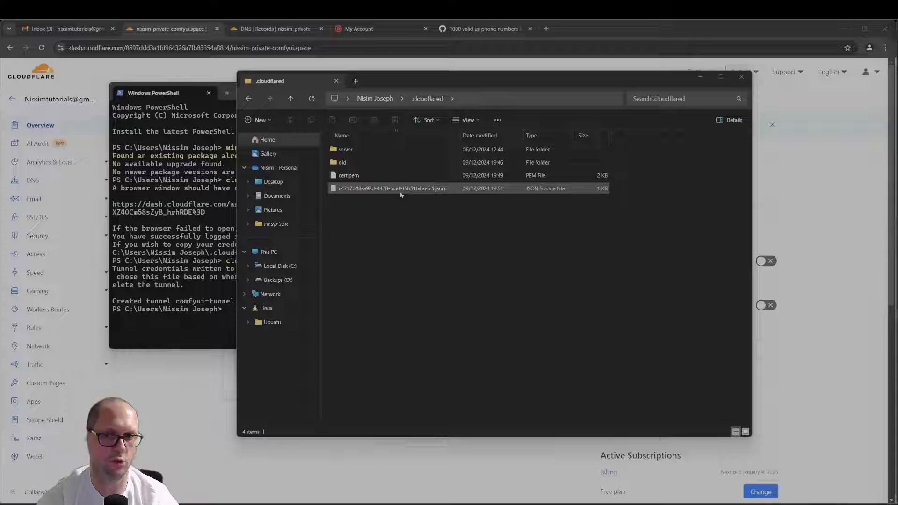
# - Examine the comment, tunnel name and credentials-file path in config_comfyui.yml in the code editor, comparing the path with the JSON file in the .cloudflared folder
pyautogui.moveTo(0, 124); pyautogui.dragTo(422, 209)
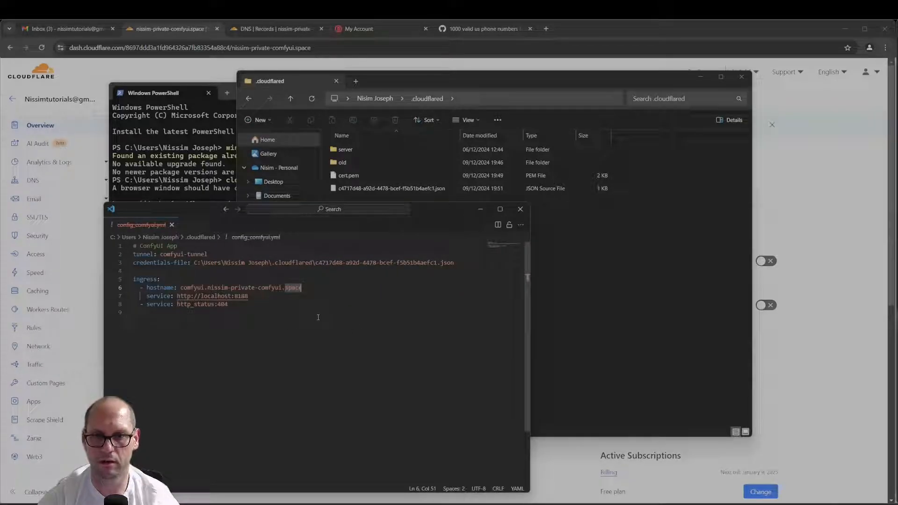
pyautogui.click(281, 326)
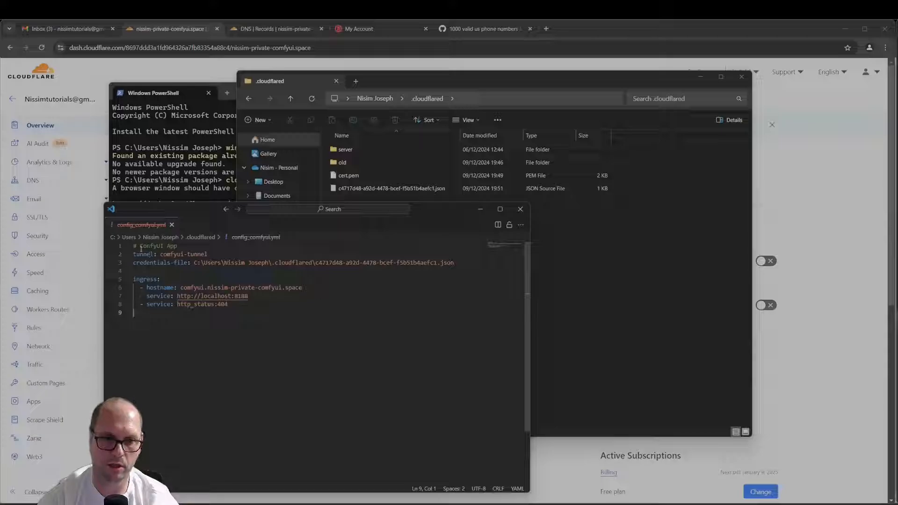
pyautogui.moveTo(141, 249); pyautogui.dragTo(208, 319)
pyautogui.click(209, 320)
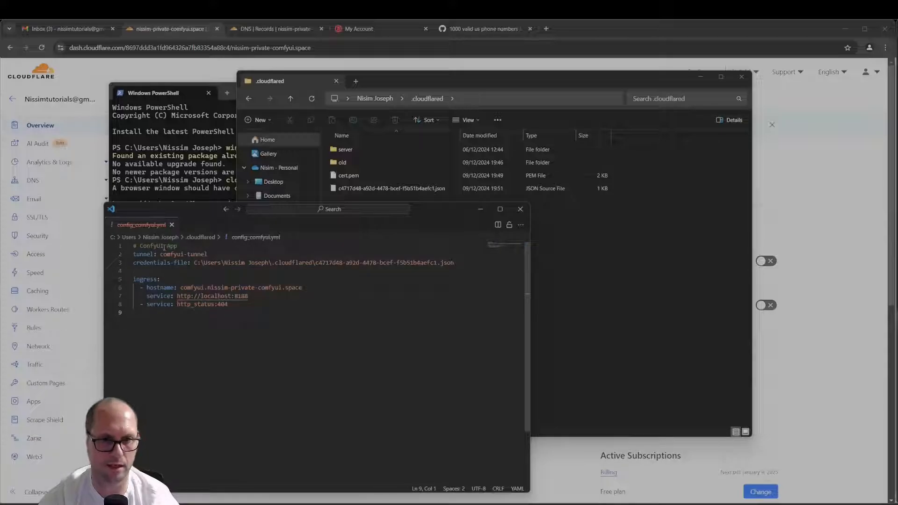
pyautogui.moveTo(138, 246); pyautogui.dragTo(181, 247)
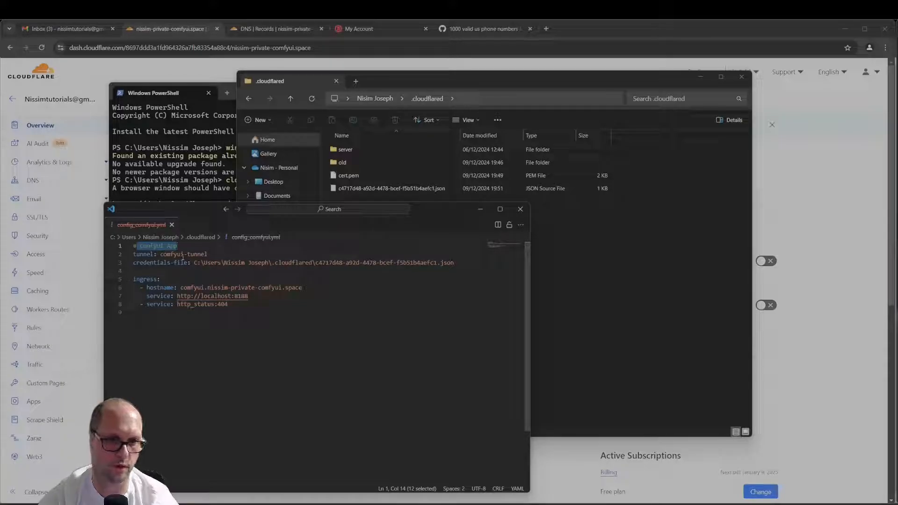
pyautogui.moveTo(160, 255); pyautogui.dragTo(208, 255)
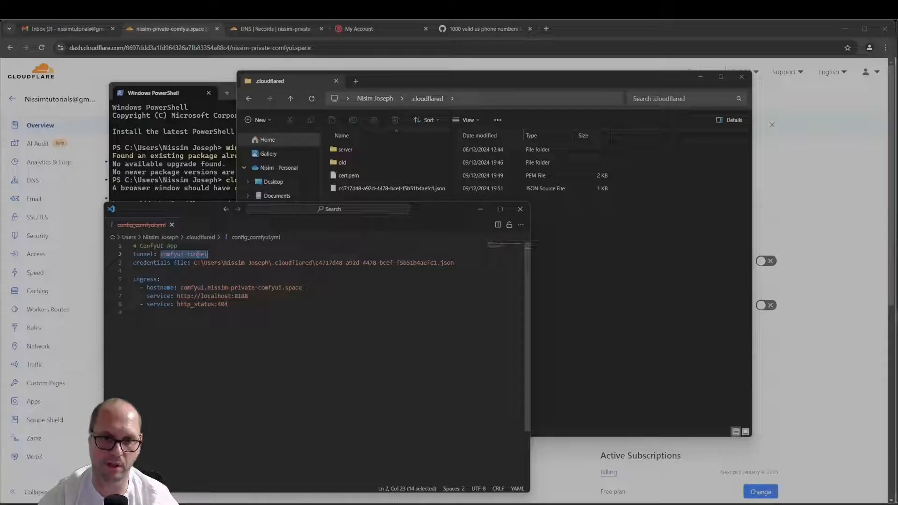
pyautogui.moveTo(194, 263); pyautogui.dragTo(461, 263)
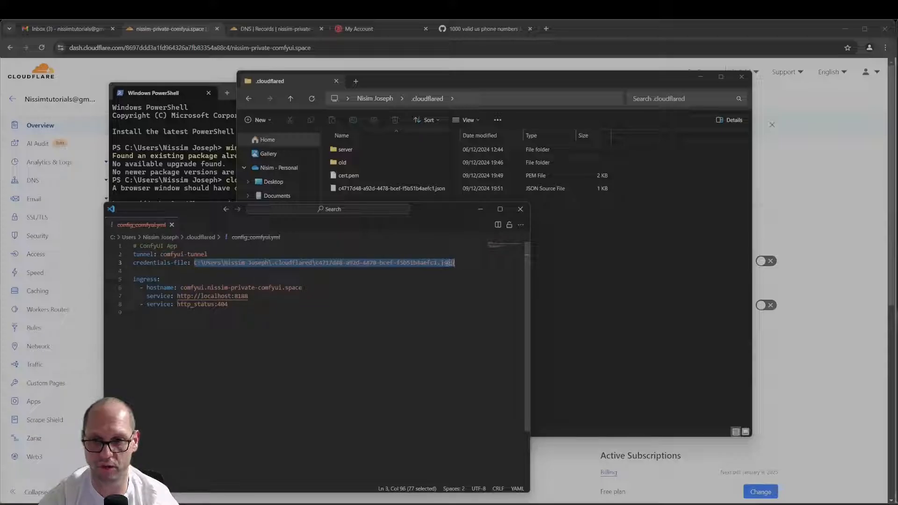
pyautogui.moveTo(446, 210); pyautogui.dragTo(447, 215)
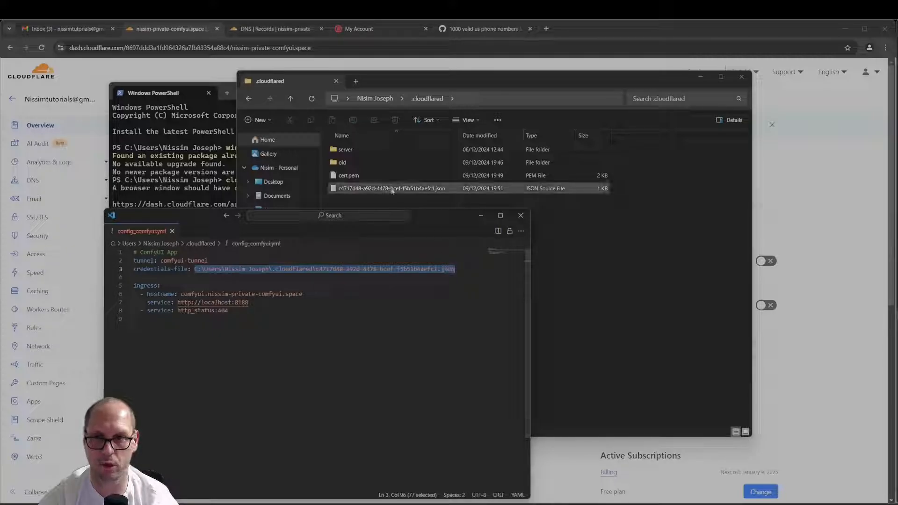
pyautogui.click(361, 189)
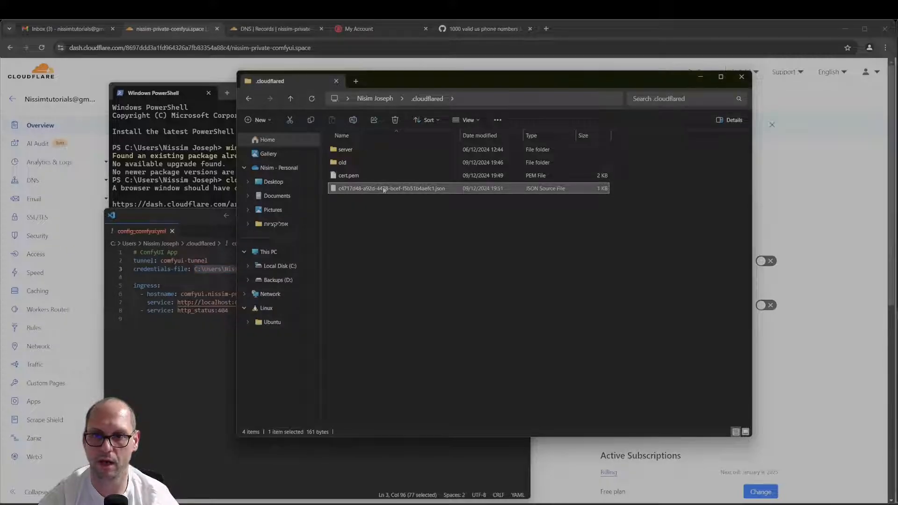
# - Examine the ingress section of config_comfyui.yml in the code editor: the hostname with its comfyui prefix, the localhost service and its port
pyautogui.rightClick(382, 188)
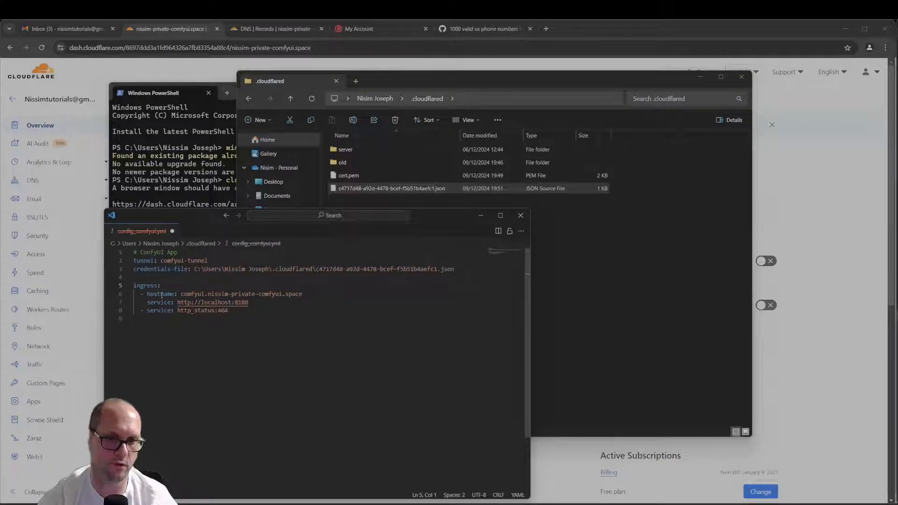
pyautogui.doubleClick(191, 293)
pyautogui.moveTo(192, 294); pyautogui.dragTo(247, 302)
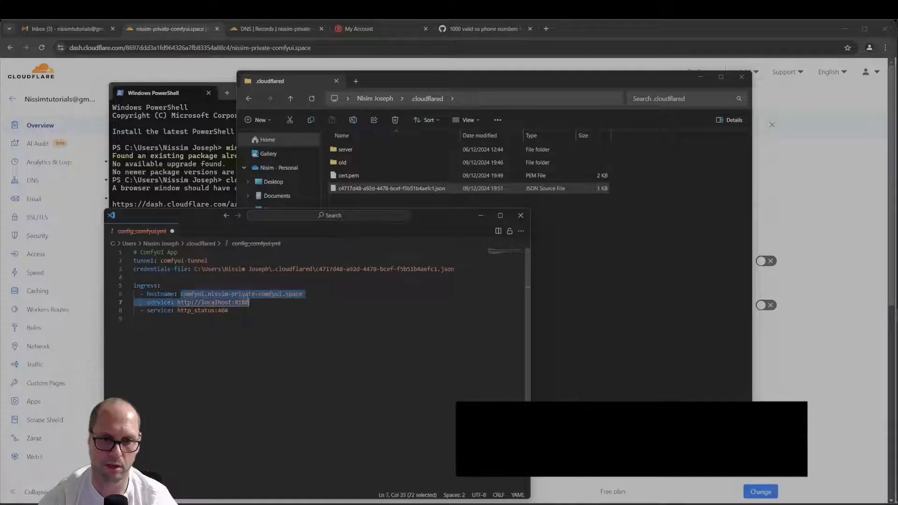
pyautogui.click(255, 294)
pyautogui.doubleClick(205, 294)
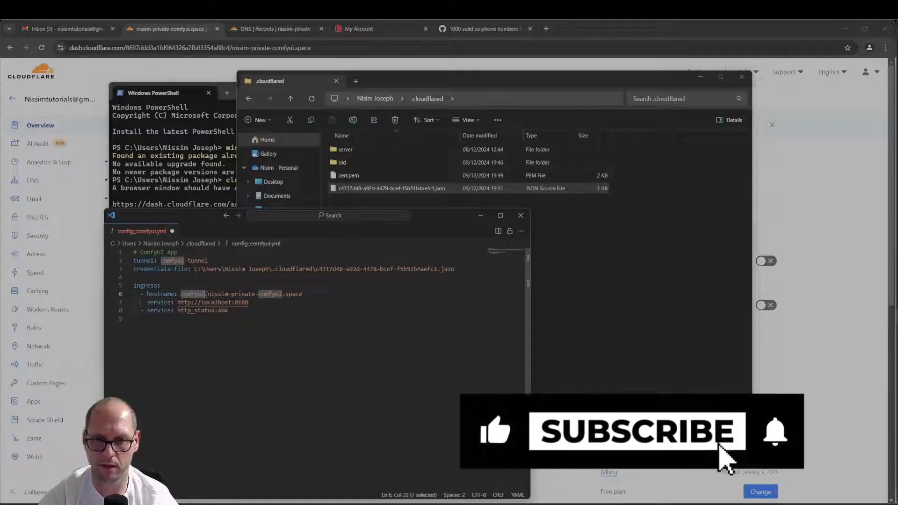
pyautogui.click(206, 294)
pyautogui.moveTo(209, 294); pyautogui.dragTo(177, 303)
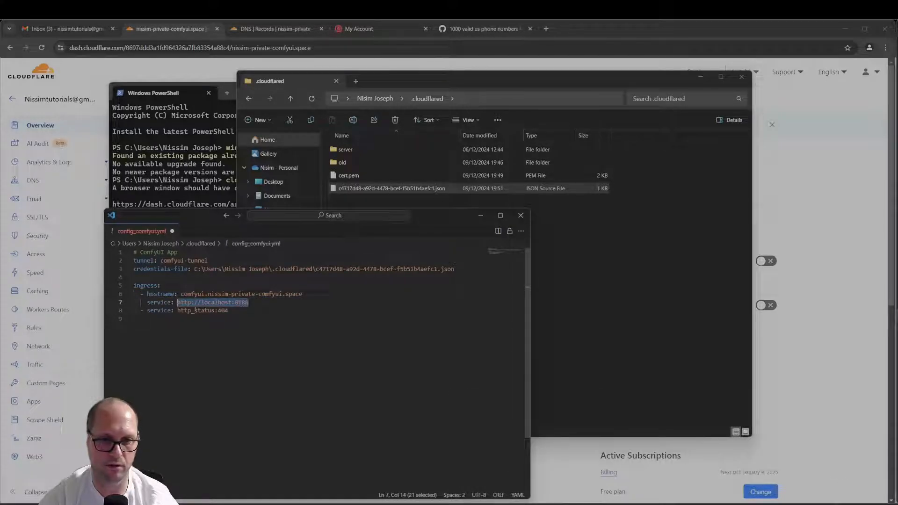
pyautogui.doubleClick(242, 303)
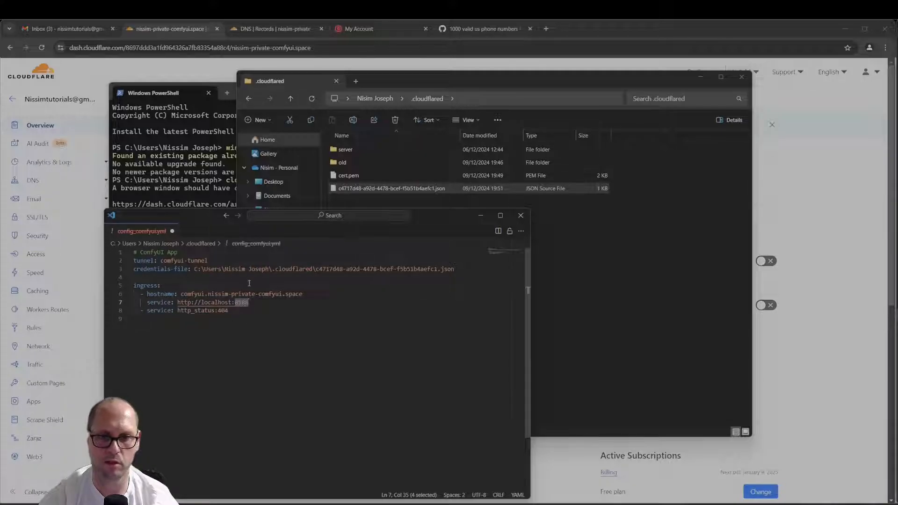
# - Save config_comfyui.yml and find the saved file in the .cloudflared folder in File Explorer
pyautogui.click(251, 284)
pyautogui.hotkey('ctrl', 's')
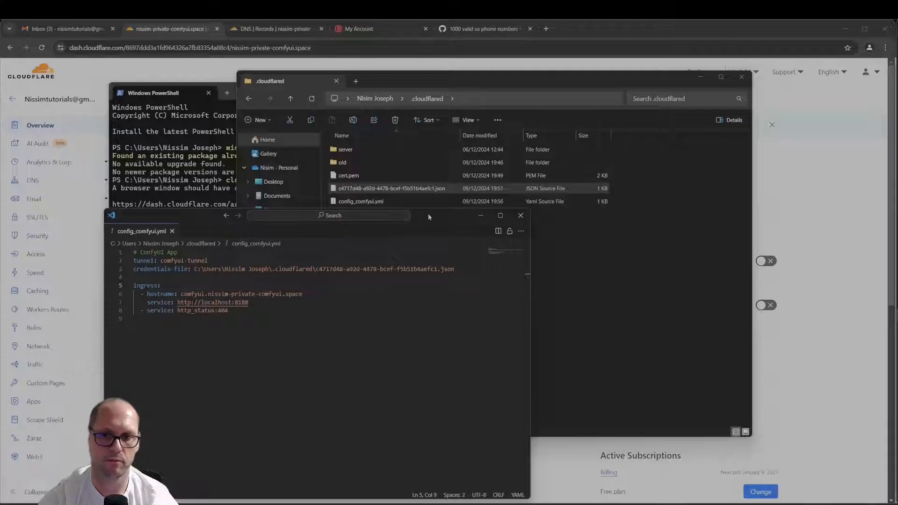
pyautogui.moveTo(428, 213); pyautogui.dragTo(432, 231)
pyautogui.click(343, 202)
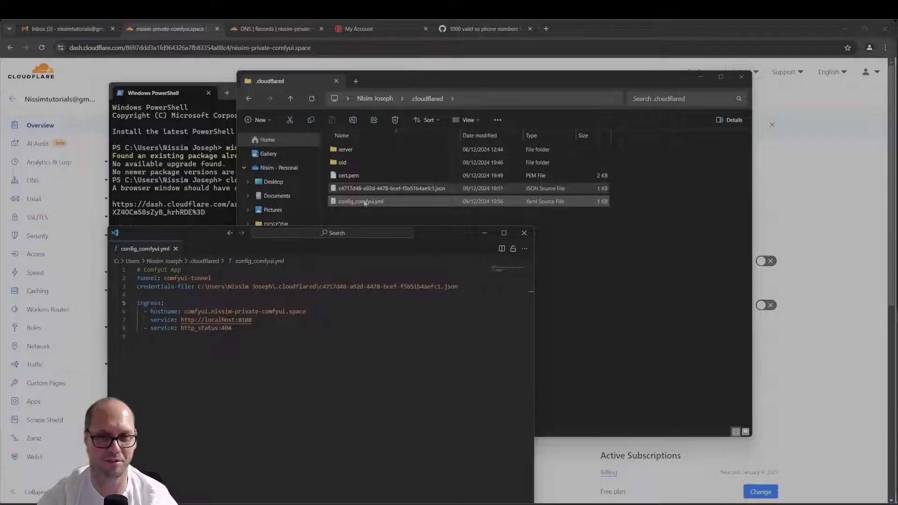
pyautogui.click(268, 346)
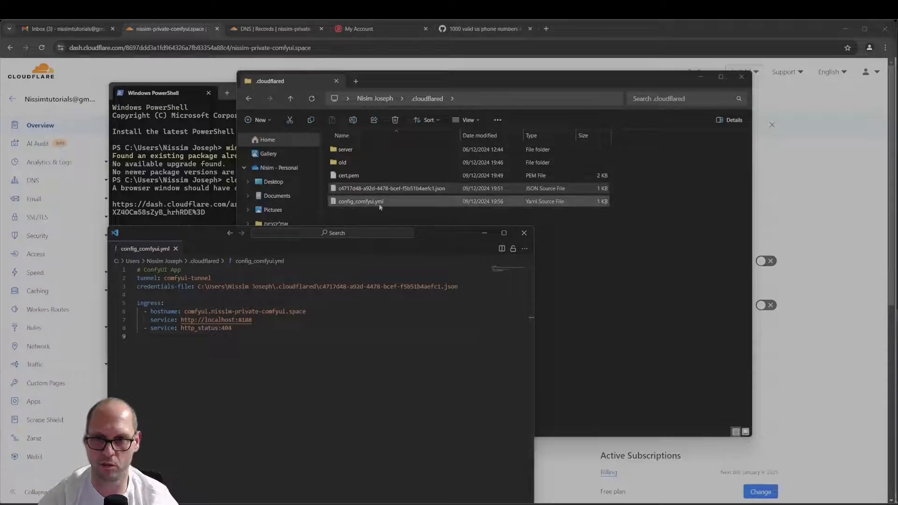
# - Check the .cloudflared folder's path and the Save As location for config_comfyui.yml without saving another copy
pyautogui.click(573, 95)
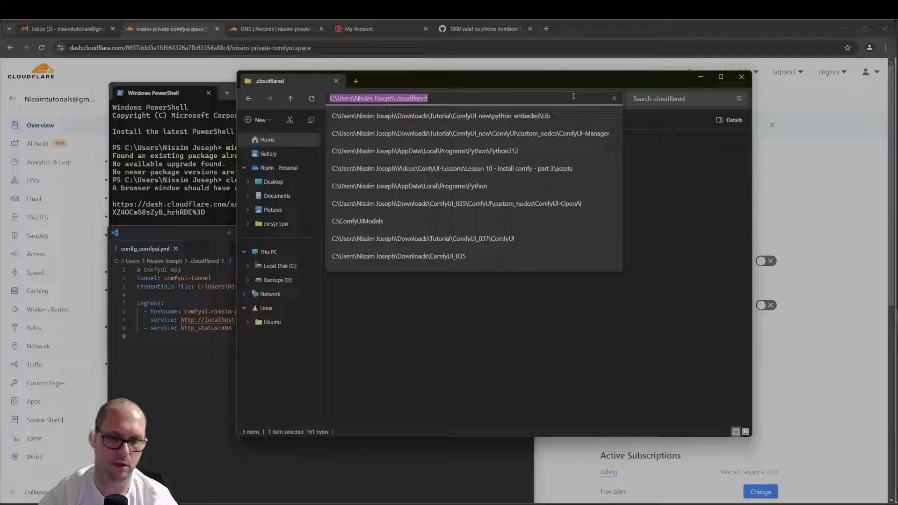
pyautogui.click(214, 362)
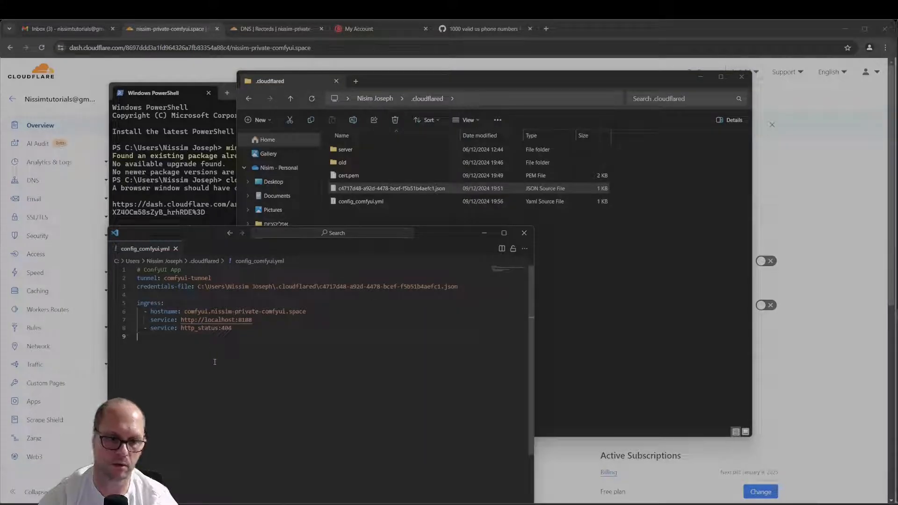
pyautogui.hotkey('ctrl', 'shift', 's')
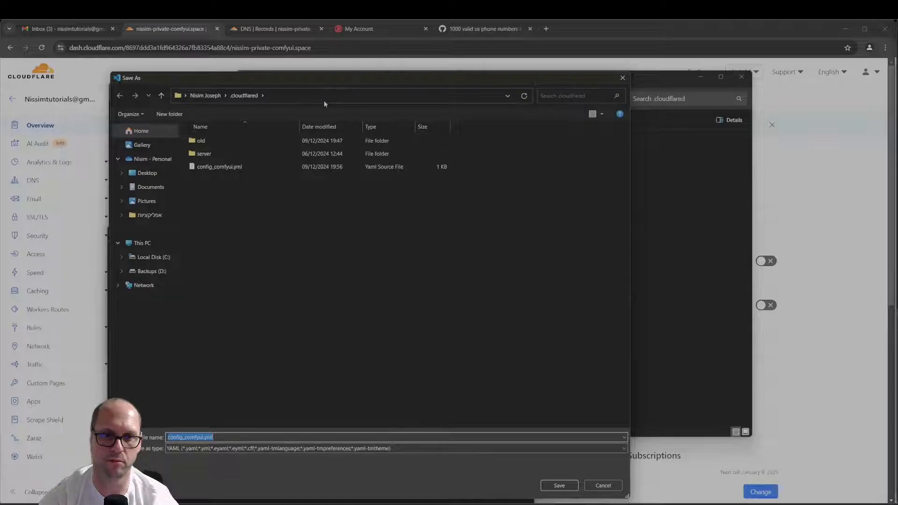
pyautogui.press('Escape')
# - Run comfyui-tunnel in a widened PowerShell window with "cloudflared tunnel --config" pointing to config_comfyui.yml in the user's .cloudflared folder
pyautogui.moveTo(202, 234); pyautogui.dragTo(165, 173)
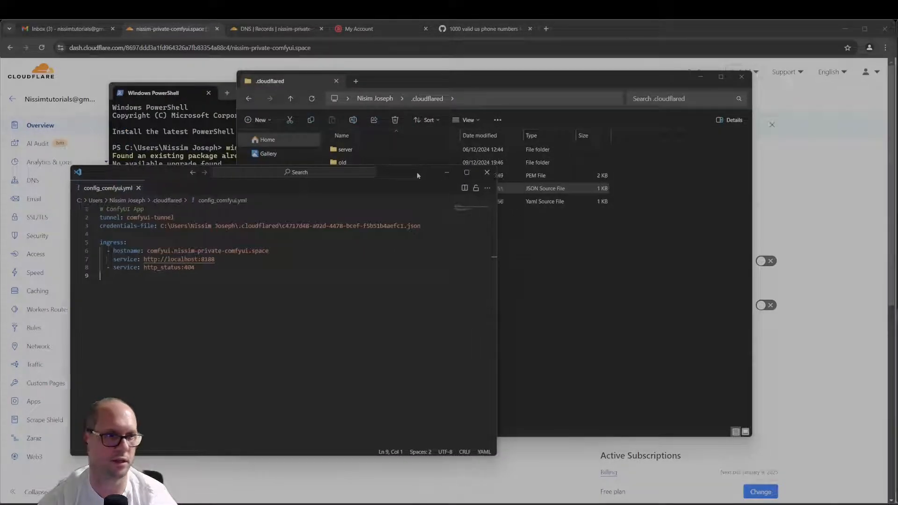
pyautogui.moveTo(418, 174); pyautogui.dragTo(1, 174)
pyautogui.click(431, 233)
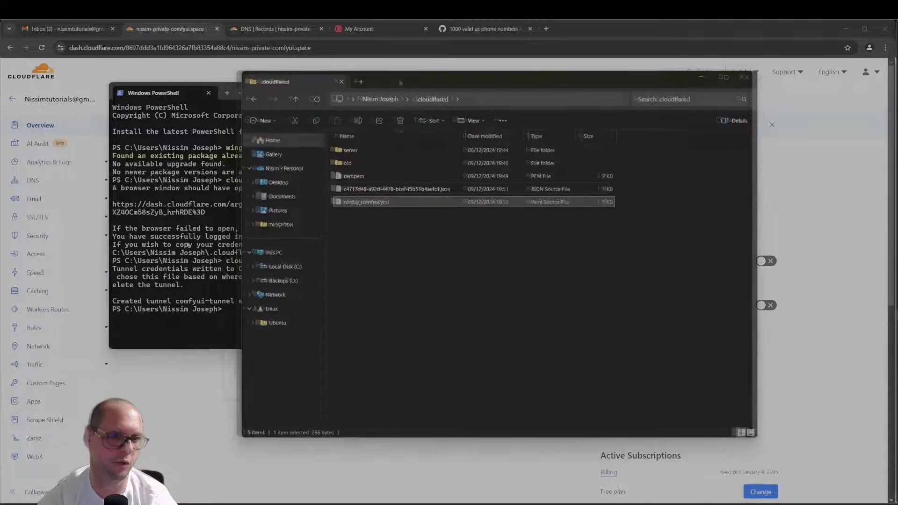
pyautogui.click(187, 245)
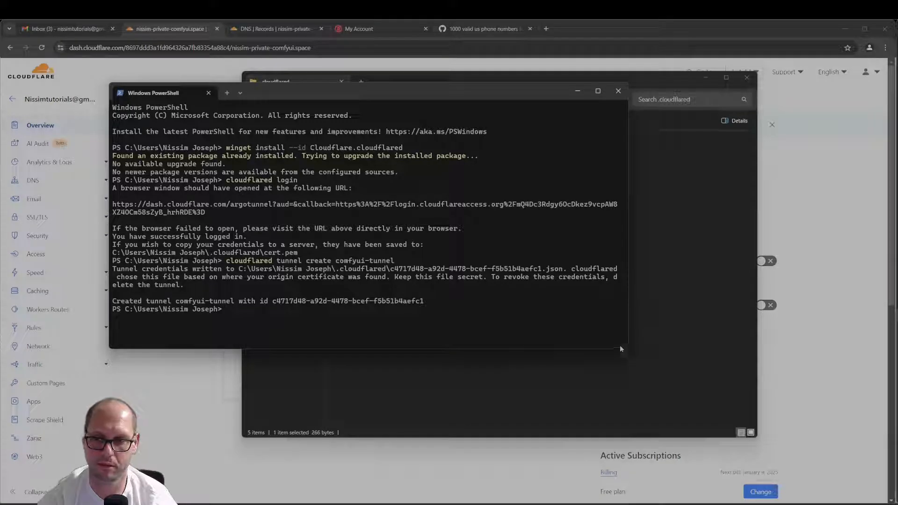
pyautogui.moveTo(623, 349); pyautogui.dragTo(768, 368)
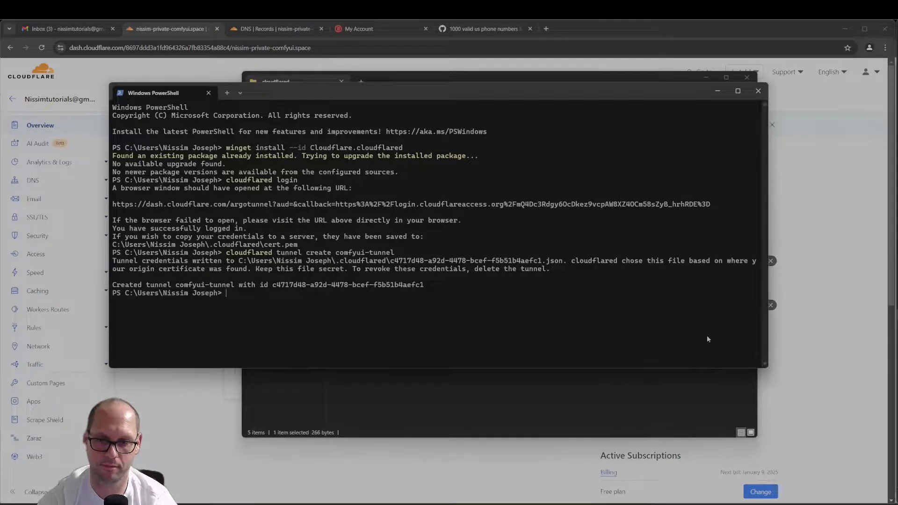
pyautogui.write('cloudflared tunnel --config "C:\\Users\\Nissim Joseph\\.cloudflared\\config_comfyui.yml" run comfyui-tunnel')
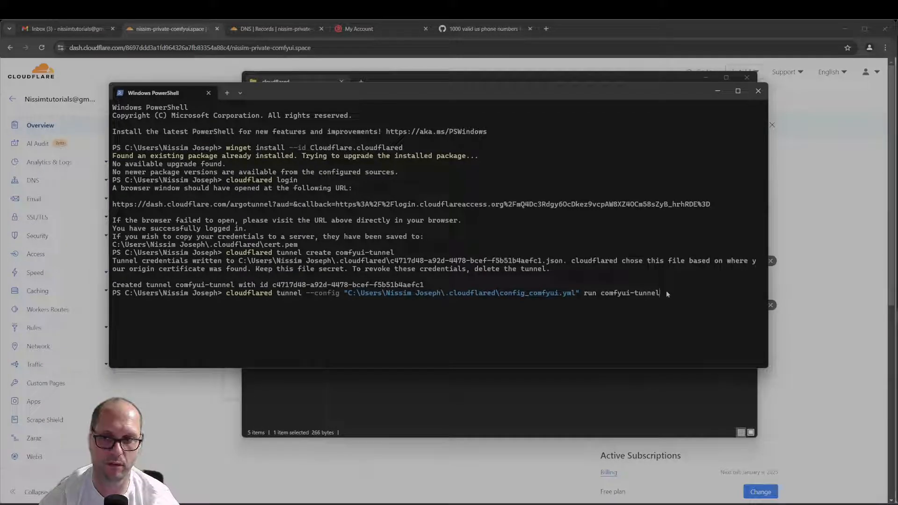
pyautogui.press('Return')
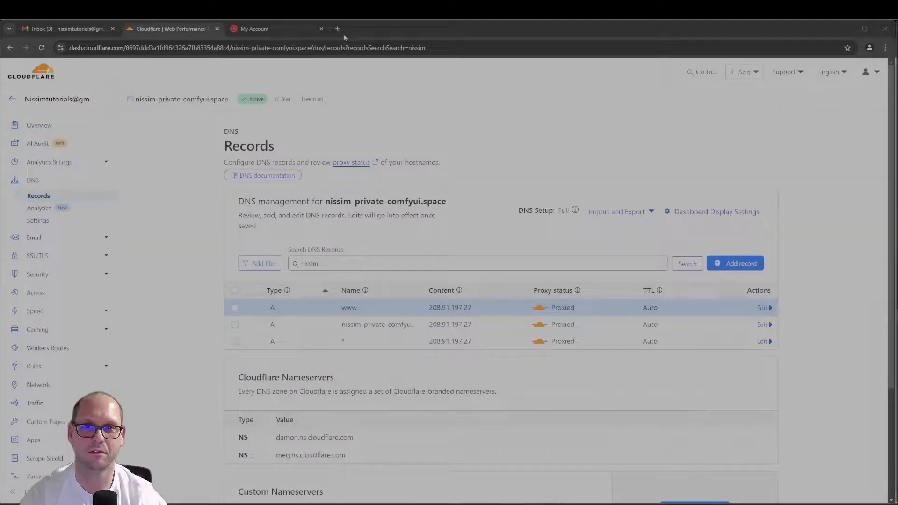
# - Open the comfyui subdomain of the .space domain in a new browser tab to test the tunnel
pyautogui.click(339, 28)
pyautogui.write('comfyui.nissim-private-comfyui.space')
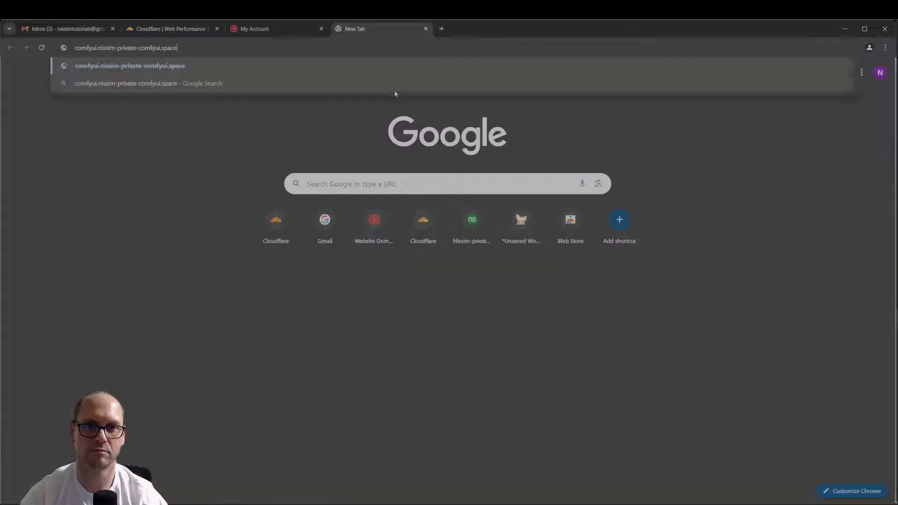
pyautogui.press('Return')
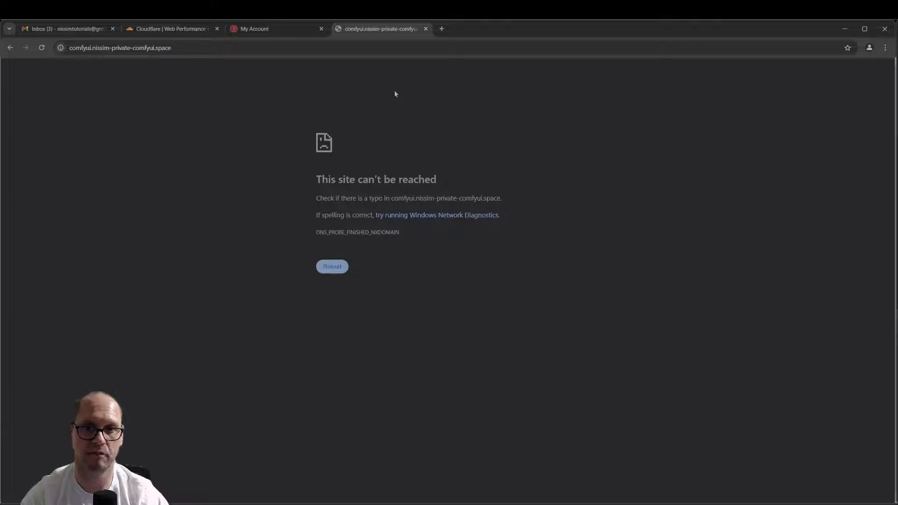
# - Load the root .space domain by removing the comfyui prefix from the address, and return to the subdomain page
pyautogui.click(151, 48)
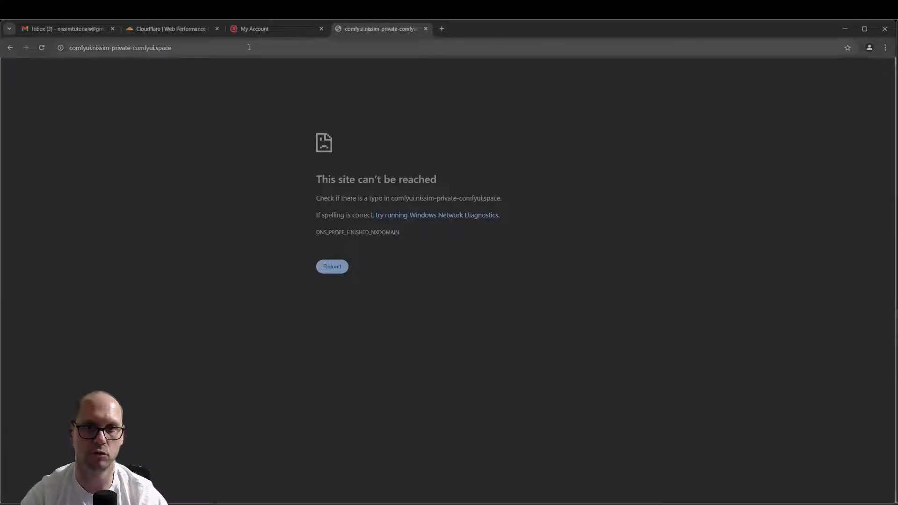
pyautogui.doubleClick(85, 49)
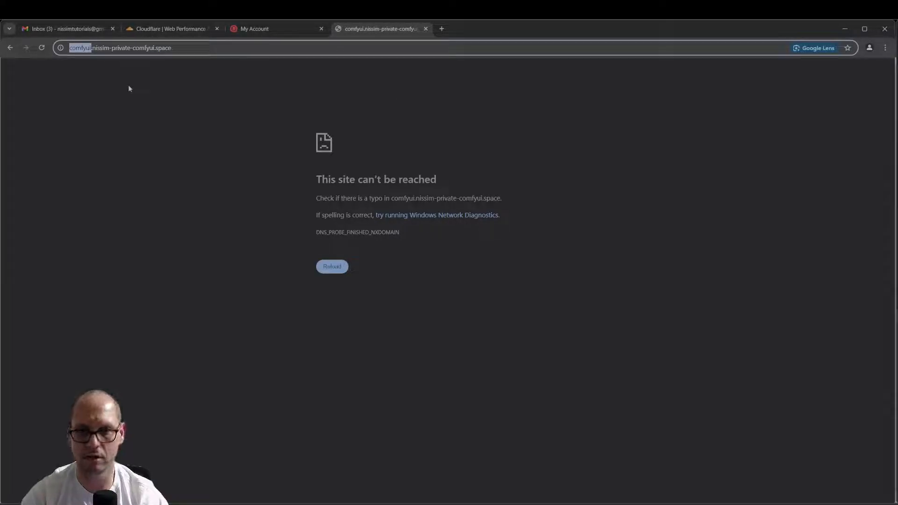
pyautogui.press('BackSpace')
pyautogui.press('Delete')
pyautogui.press('Return')
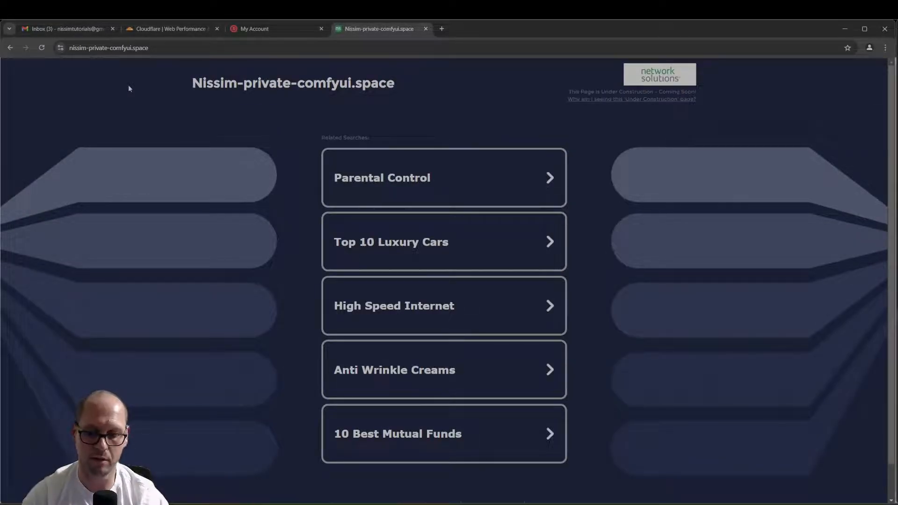
pyautogui.hotkey('alt', 'Left')
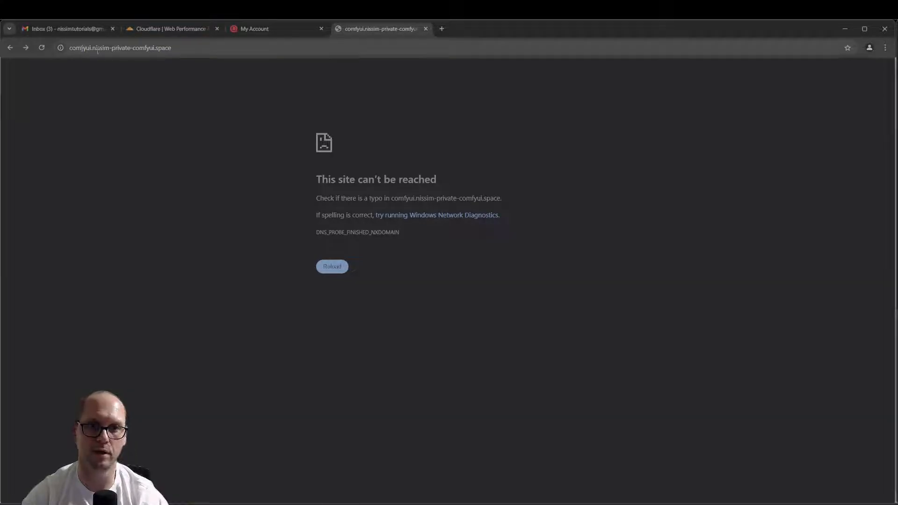
pyautogui.click(180, 31)
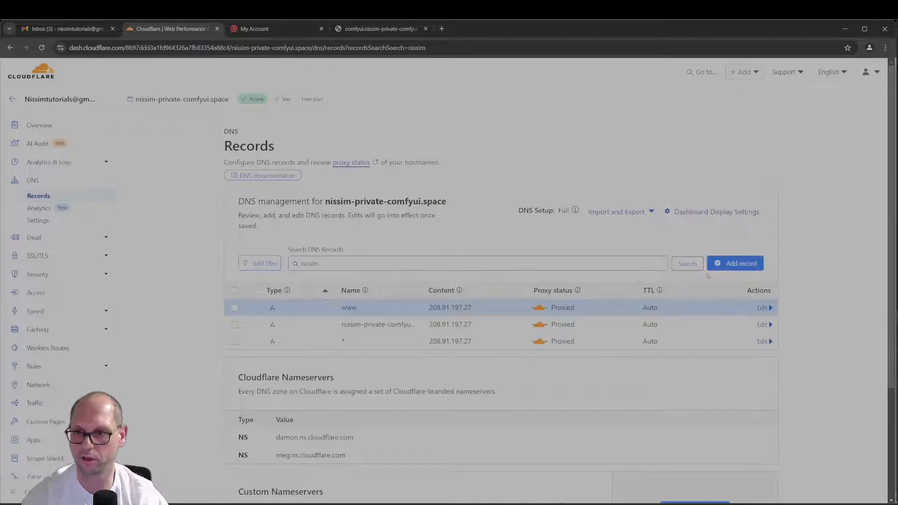
pyautogui.click(738, 264)
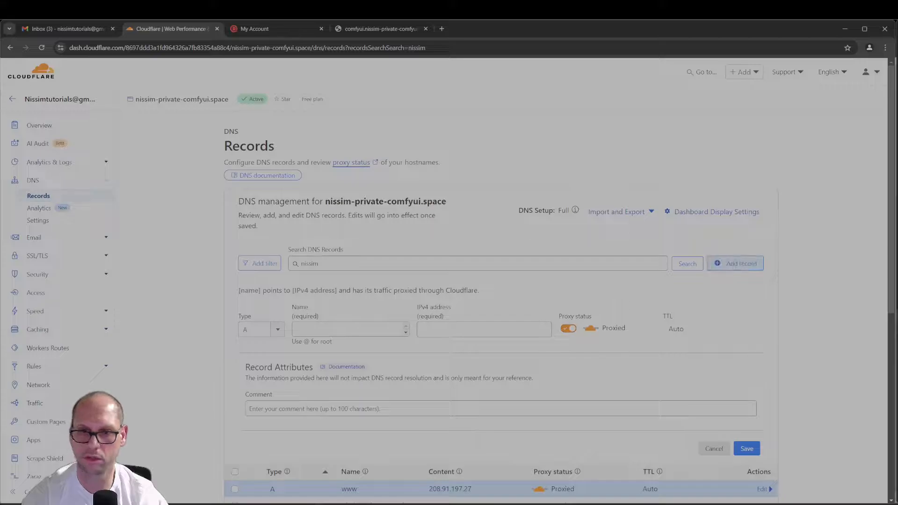
pyautogui.click(322, 328)
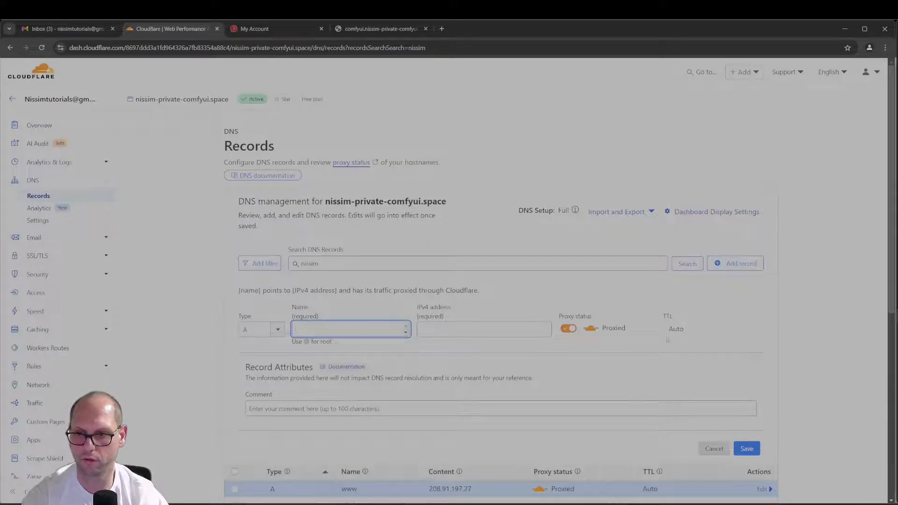
pyautogui.click(714, 449)
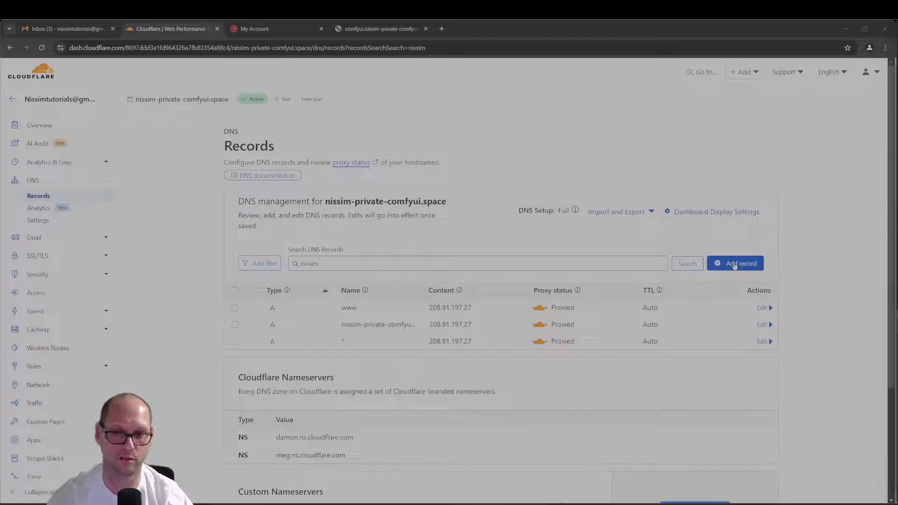
# - Start a new DNS record for the .space domain and set its type to CNAME
pyautogui.click(734, 265)
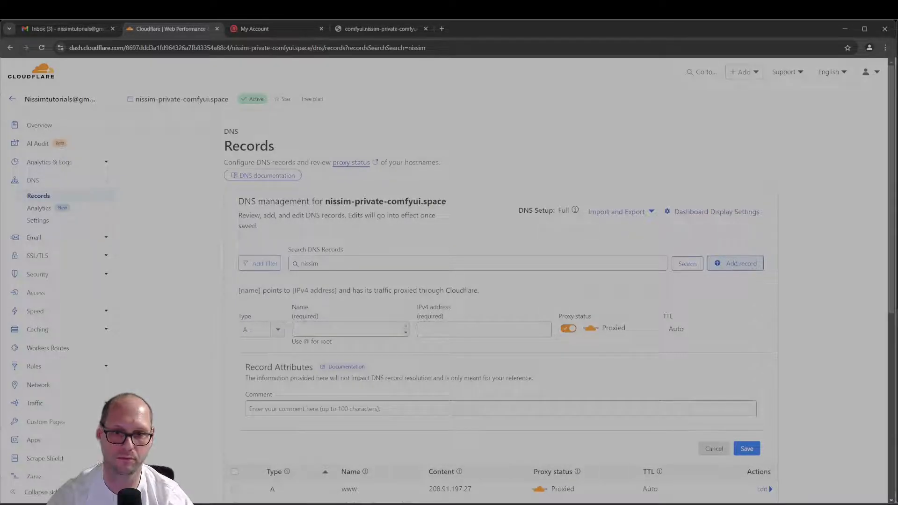
pyautogui.click(256, 327)
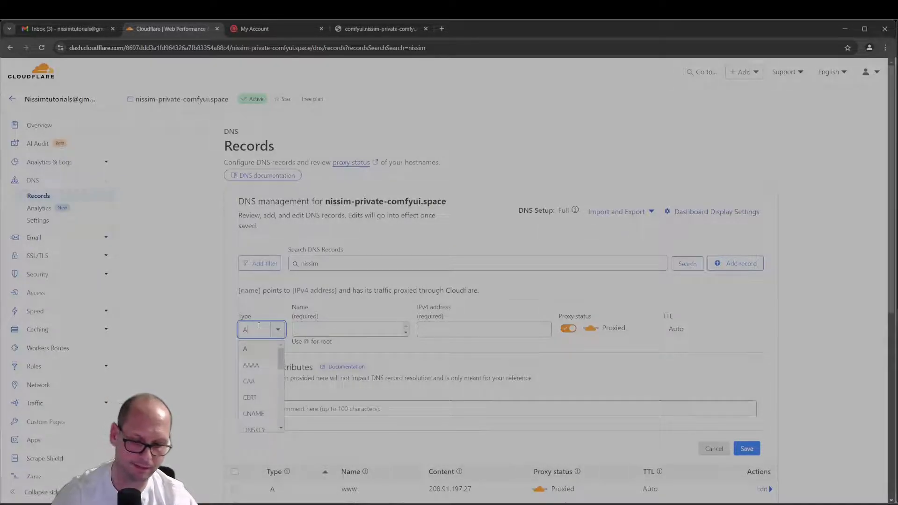
pyautogui.write('cna')
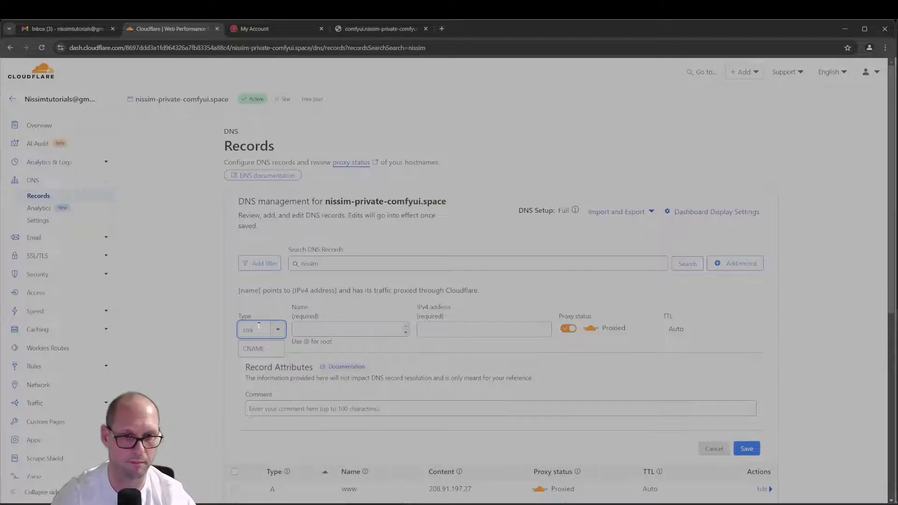
pyautogui.press('Return')
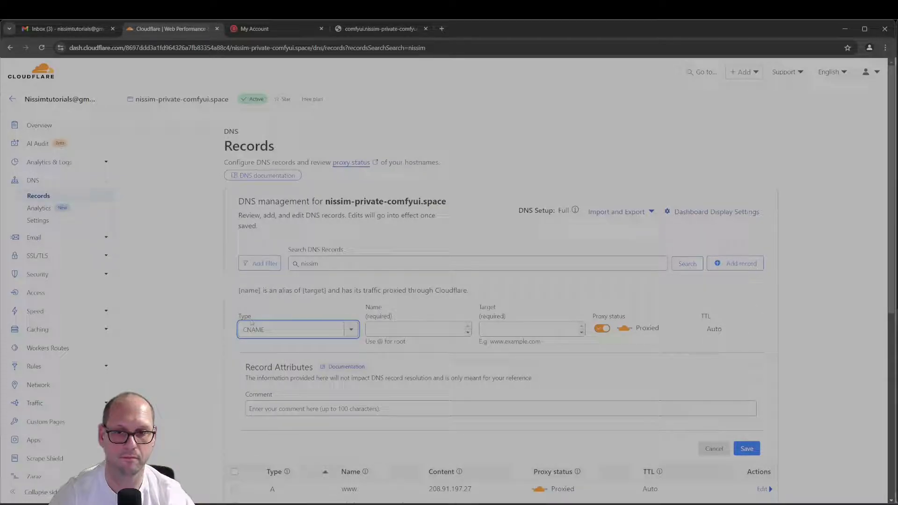
# - Set the CNAME record's name to comfyui, copied from the hostname line of config_comfyui.yml in VS Code
pyautogui.click(390, 330)
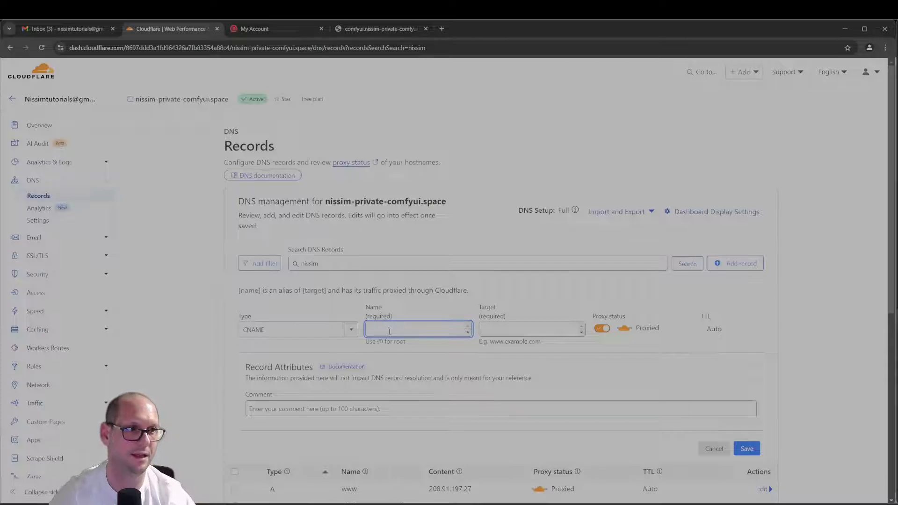
pyautogui.hotkey('alt', 'Tab')
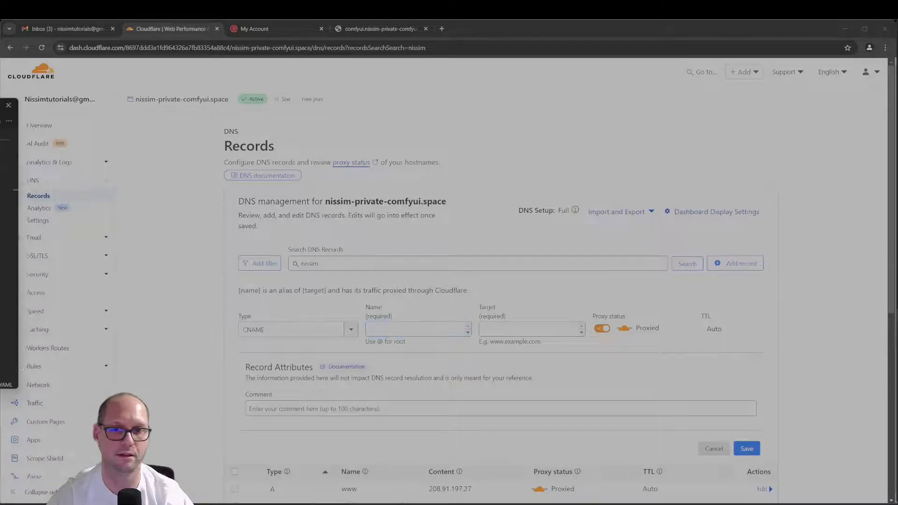
pyautogui.moveTo(0, 108); pyautogui.dragTo(264, 145)
pyautogui.click(265, 221)
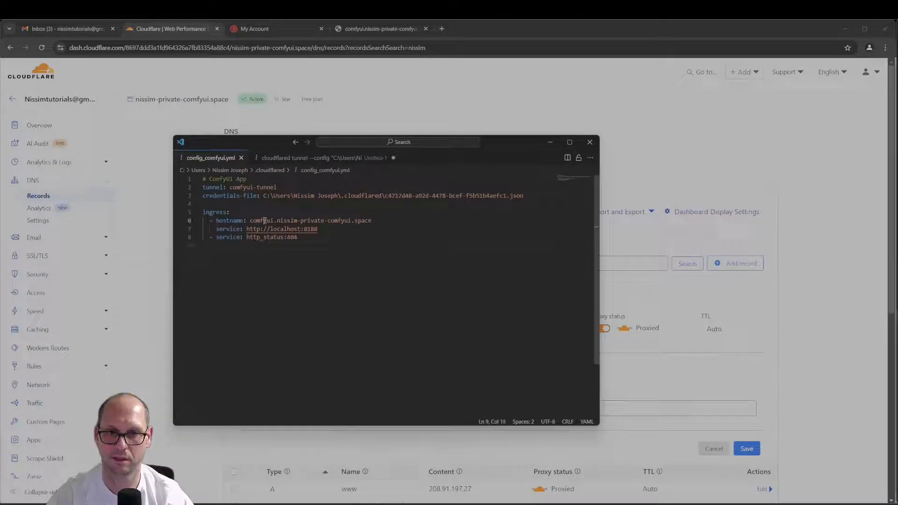
pyautogui.doubleClick(265, 220)
pyautogui.hotkey('ctrl', 'c')
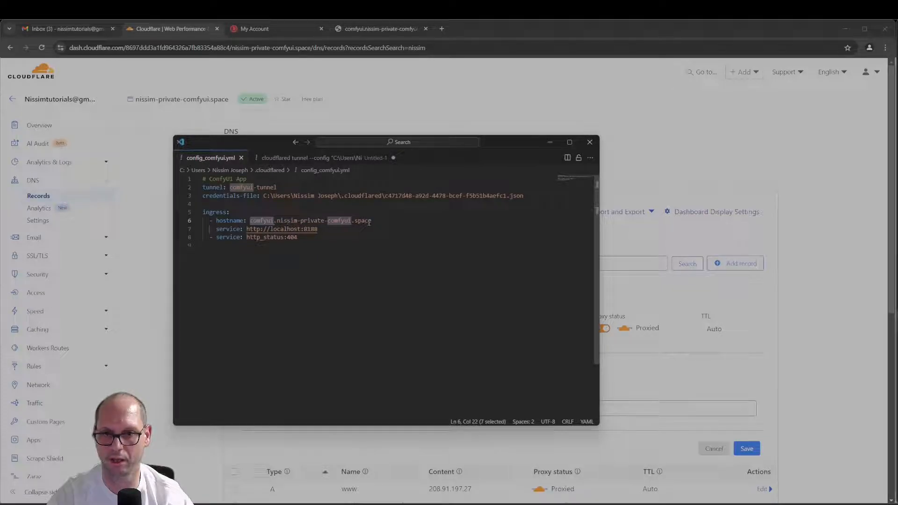
pyautogui.moveTo(507, 143); pyautogui.dragTo(0, 112)
pyautogui.click(438, 329)
pyautogui.hotkey('ctrl', 'v')
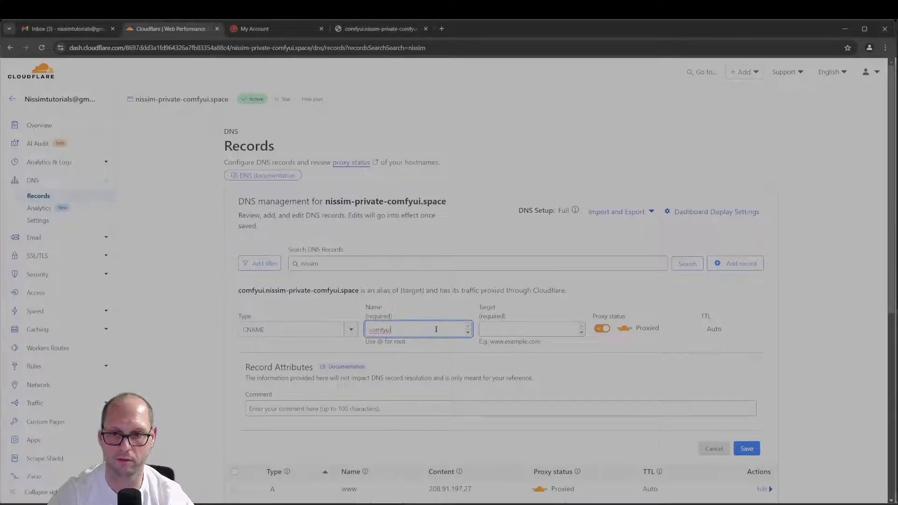
# - Compare the tunnel ID in the credentials-file line of config_comfyui.yml with the cfargotunnel.com address in the untitled VS Code file
pyautogui.click(500, 329)
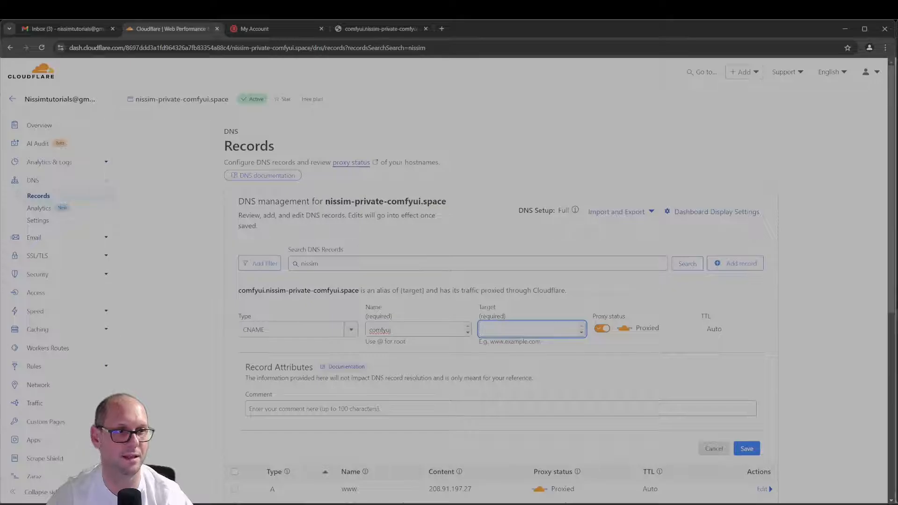
pyautogui.hotkey('alt', 'Tab')
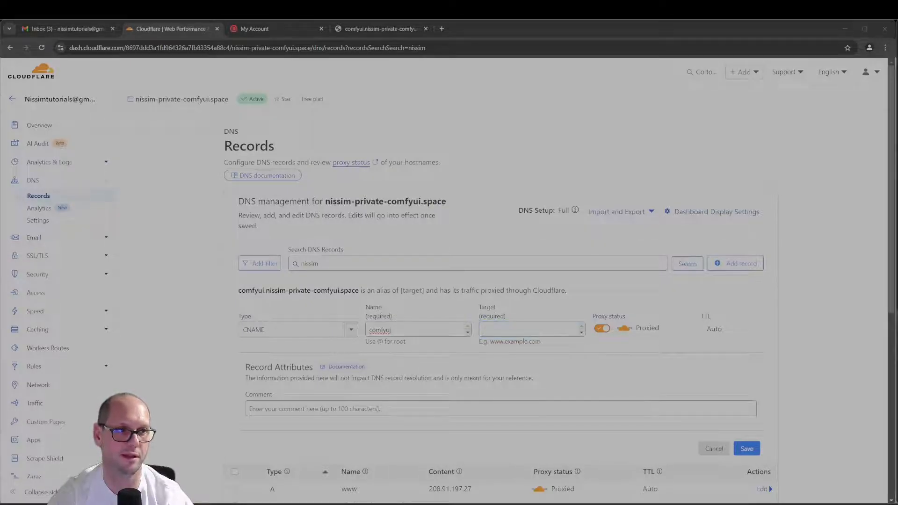
pyautogui.moveTo(0, 122); pyautogui.dragTo(564, 124)
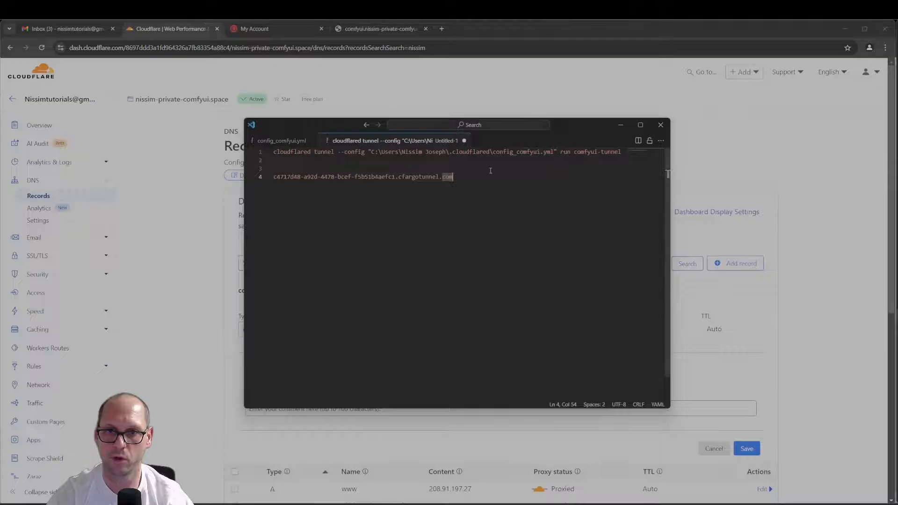
pyautogui.click(281, 141)
pyautogui.moveTo(456, 178); pyautogui.dragTo(564, 180)
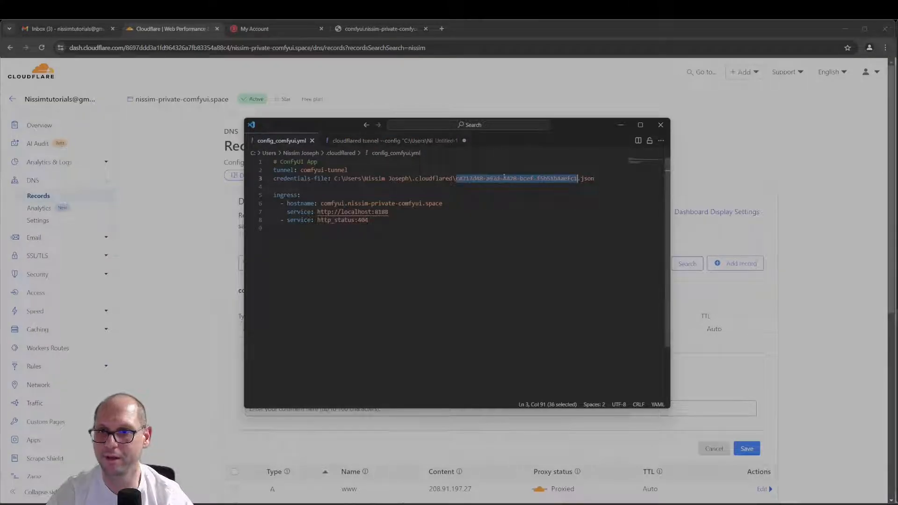
pyautogui.click(388, 141)
pyautogui.moveTo(273, 177); pyautogui.dragTo(396, 177)
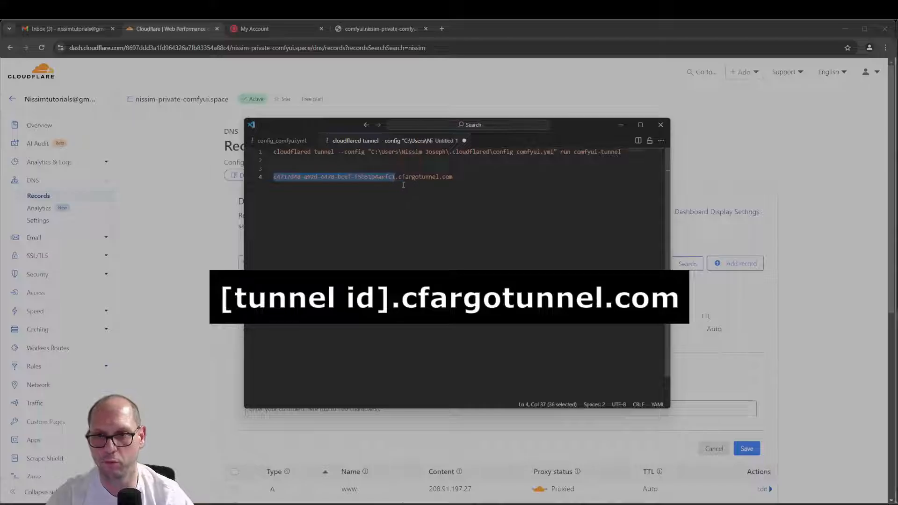
pyautogui.moveTo(399, 177); pyautogui.dragTo(439, 178)
pyautogui.click(452, 209)
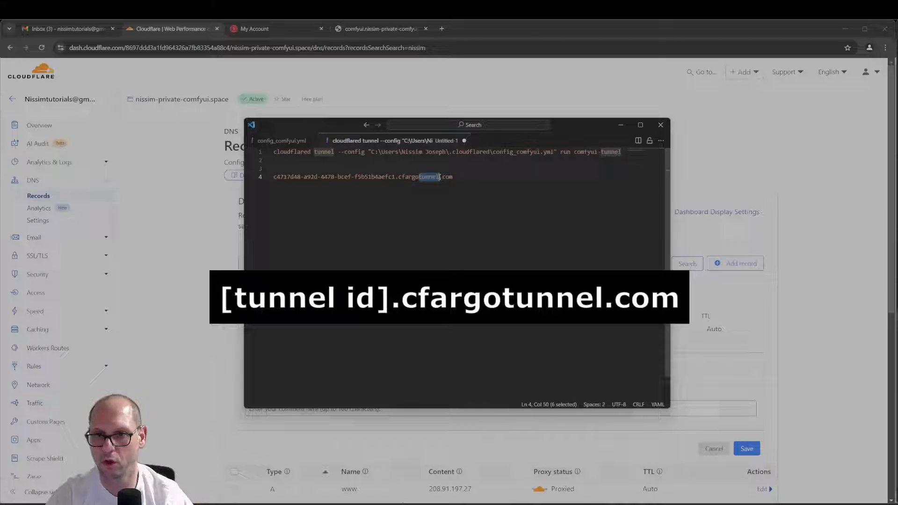
pyautogui.click(437, 206)
pyautogui.moveTo(274, 177); pyautogui.dragTo(453, 177)
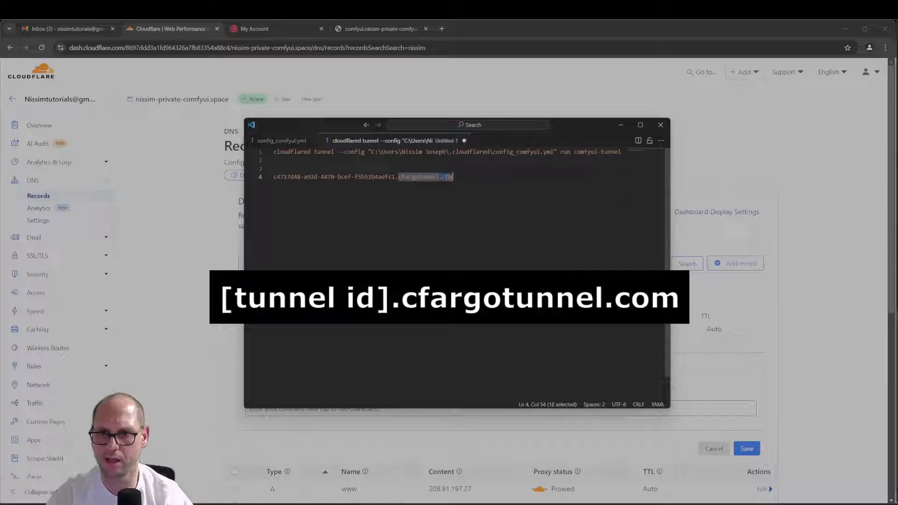
pyautogui.click(451, 206)
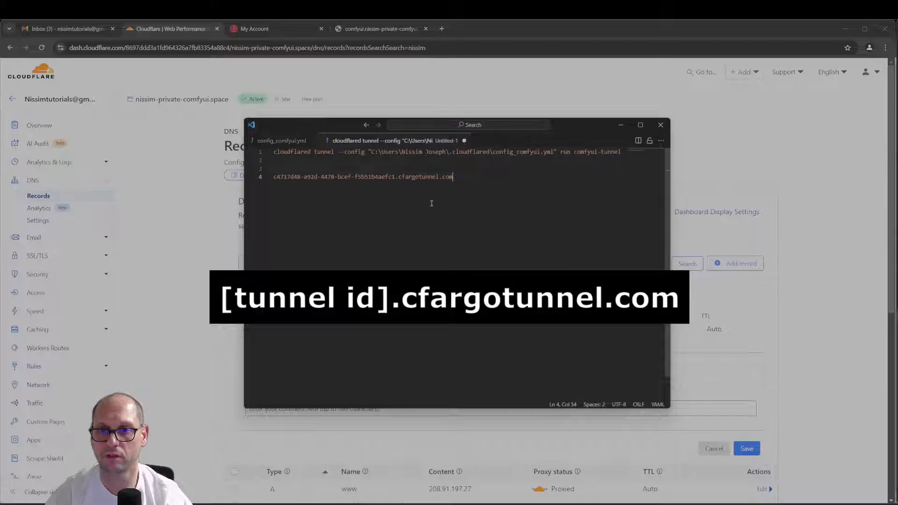
pyautogui.hotkey('ctrl', '=')
pyautogui.hotkey('ctrl', '=')
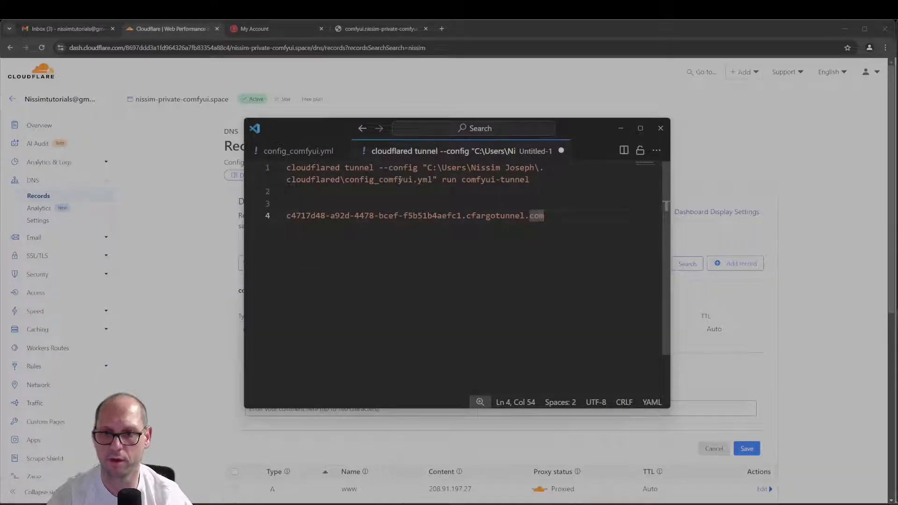
pyautogui.hotkey('ctrl', '-')
pyautogui.hotkey('ctrl', '-')
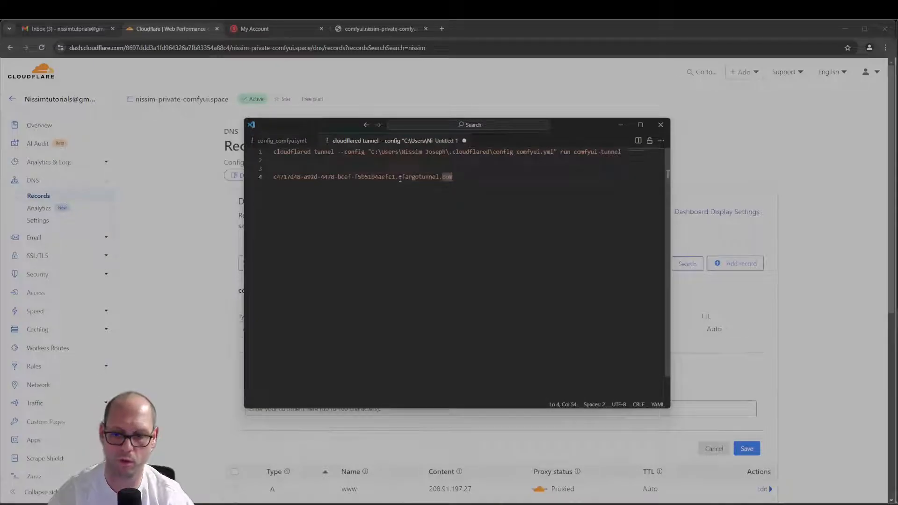
# - Copy the tunnel ID address ending in .cfargotunnel.com from the untitled file into the CNAME record's target and save the record
pyautogui.hotkey('shift', 'Home')
pyautogui.hotkey('ctrl', 'c')
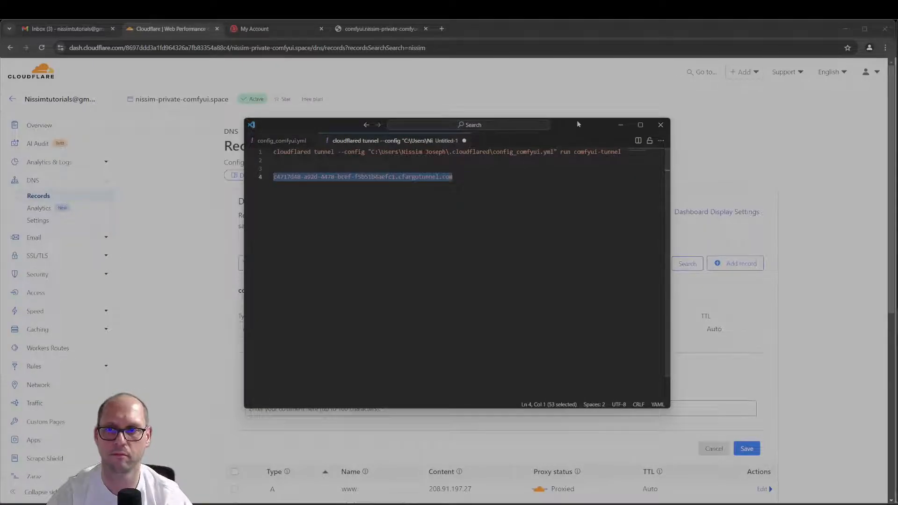
pyautogui.click(621, 124)
pyautogui.click(517, 330)
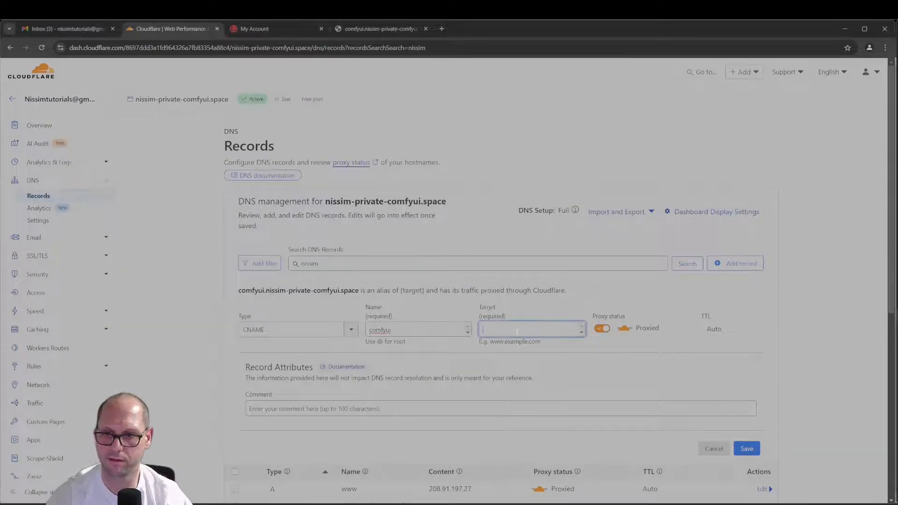
pyautogui.hotkey('ctrl', 'v')
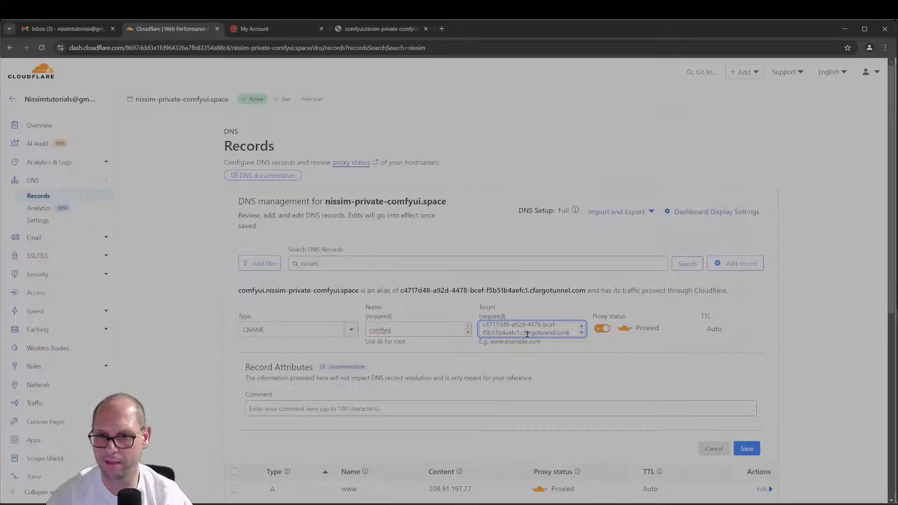
pyautogui.click(747, 448)
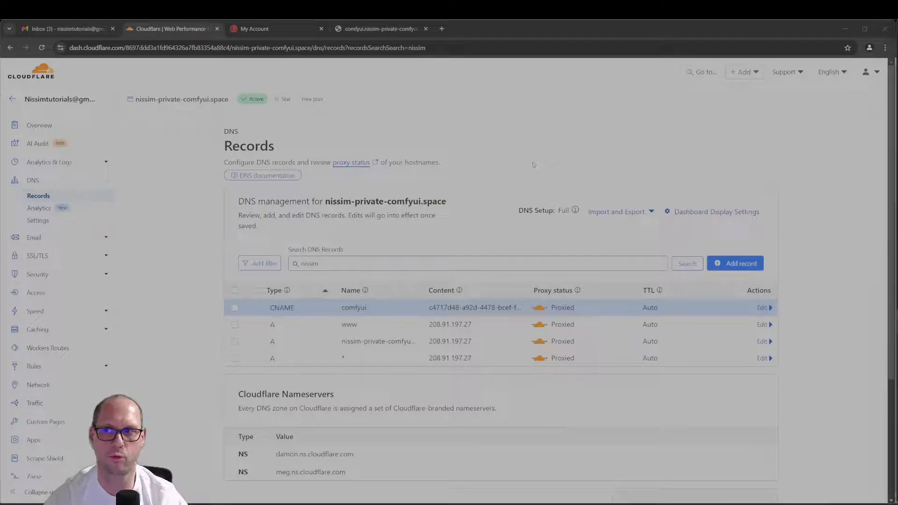
# - Find the Zero Trust Networks Tunnels page by searching the Cloudflare dashboard for "tun" and open it
pyautogui.click(702, 73)
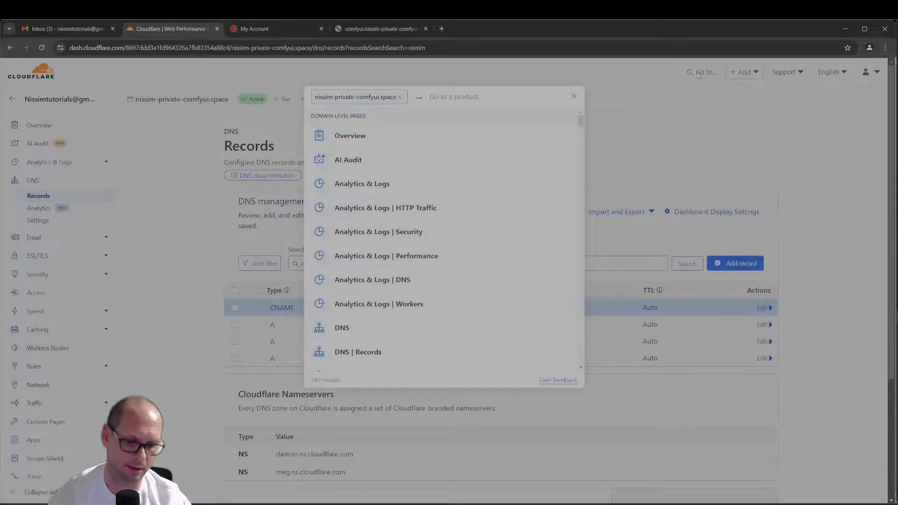
pyautogui.write('tun')
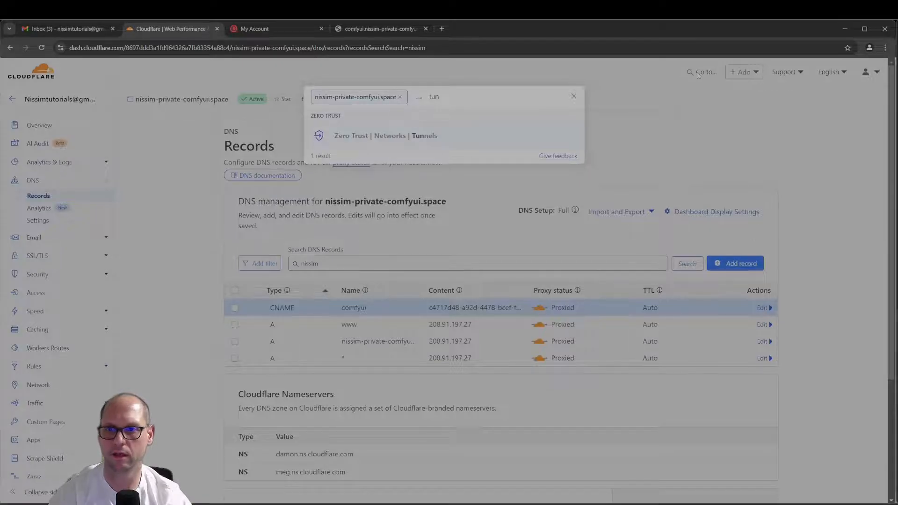
pyautogui.click(424, 139)
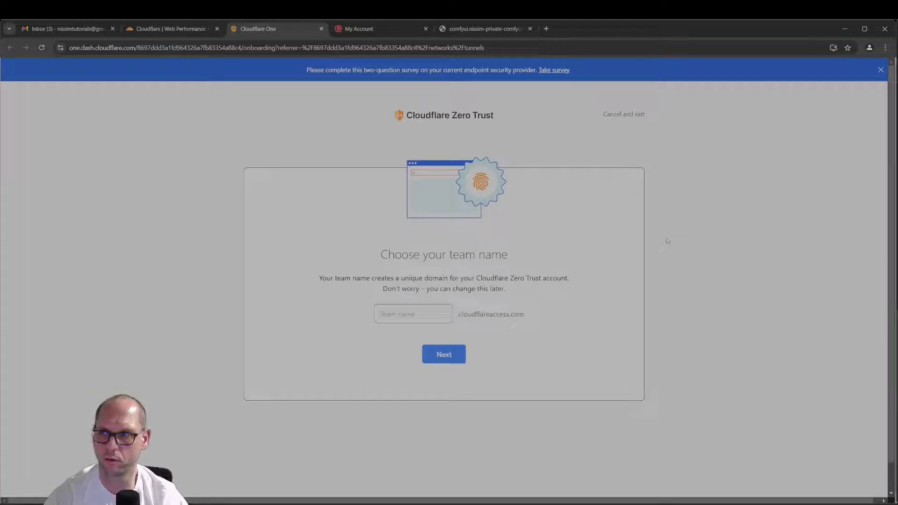
# - Enter a Zero Trust team name made of the owner's first name plus "team", choose the Free plan and proceed to payment
pyautogui.click(415, 319)
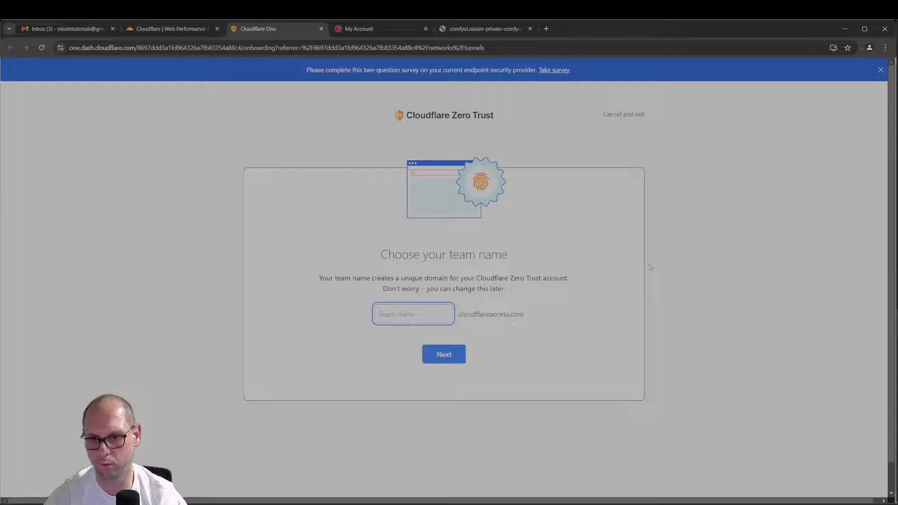
pyautogui.write('nissim')
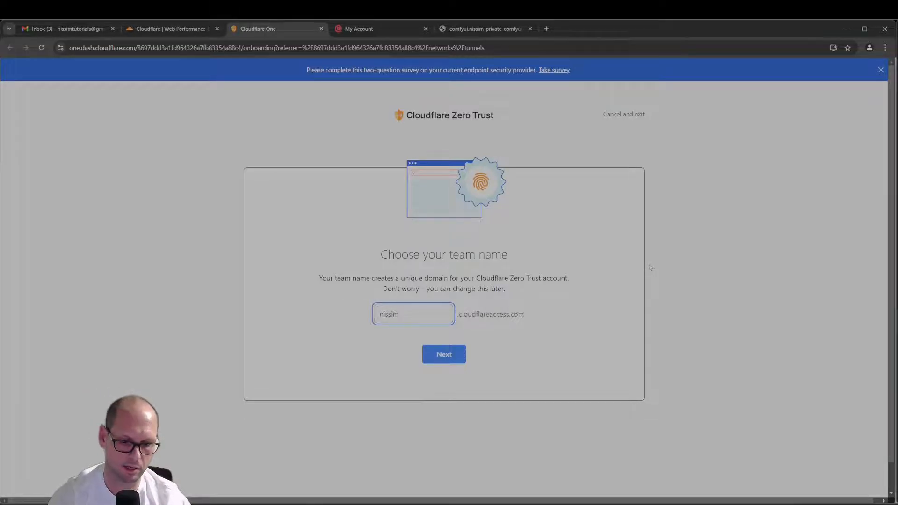
pyautogui.write('team')
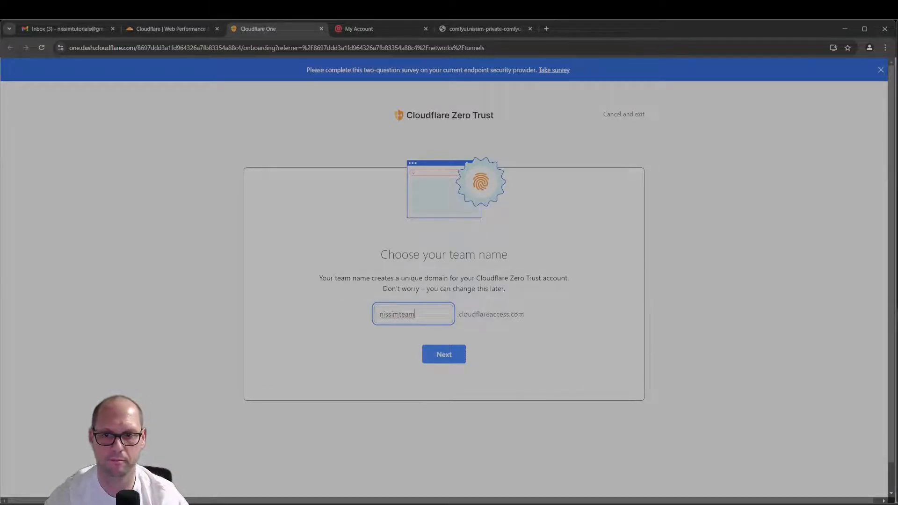
pyautogui.press('Return')
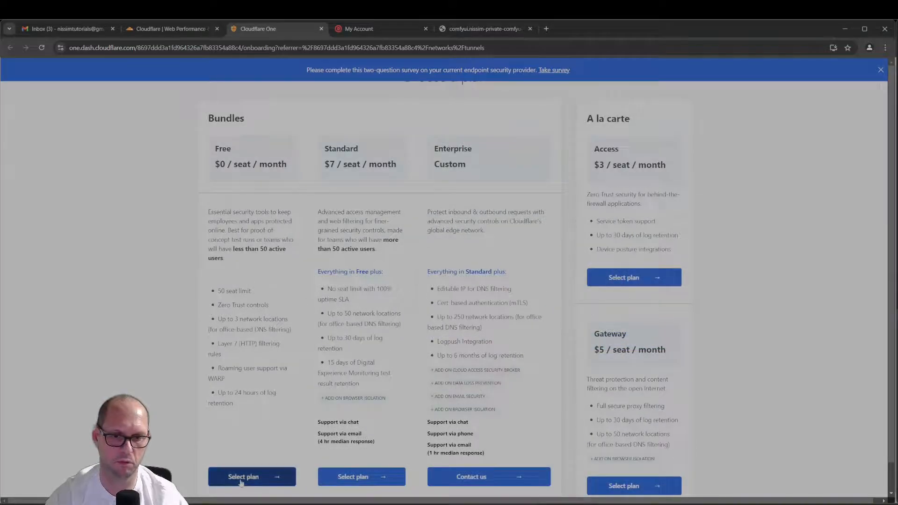
pyautogui.click(241, 480)
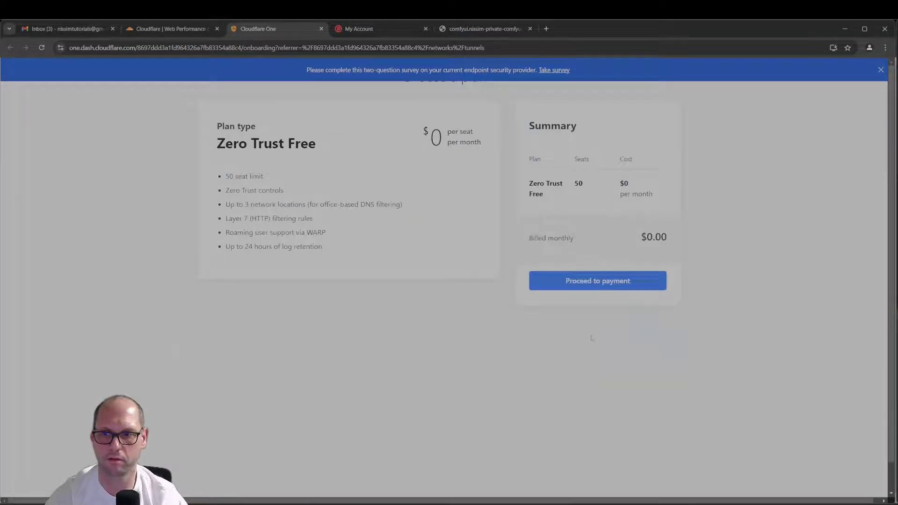
pyautogui.click(609, 286)
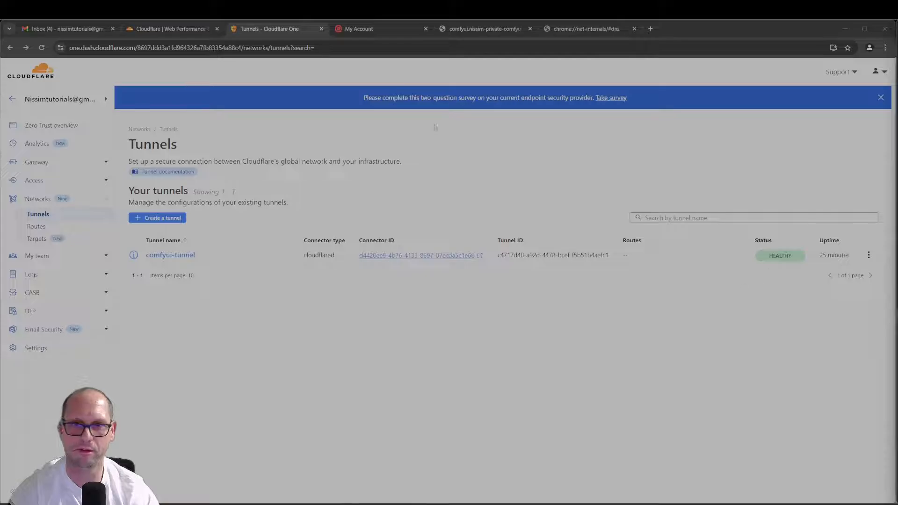
# - Check the domain's DNS records, reload the comfyui subdomain page and dock the Queue controls in ComfyUI's menu bar
pyautogui.click(183, 29)
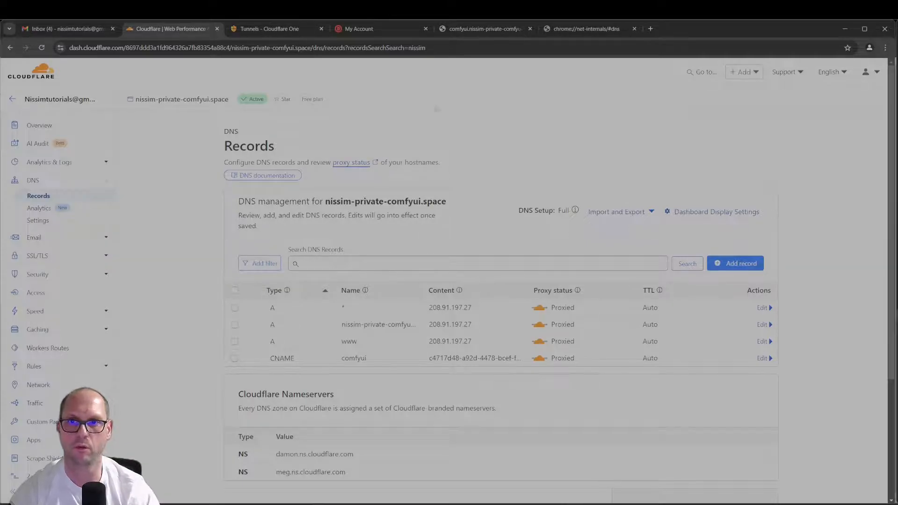
pyautogui.click(464, 30)
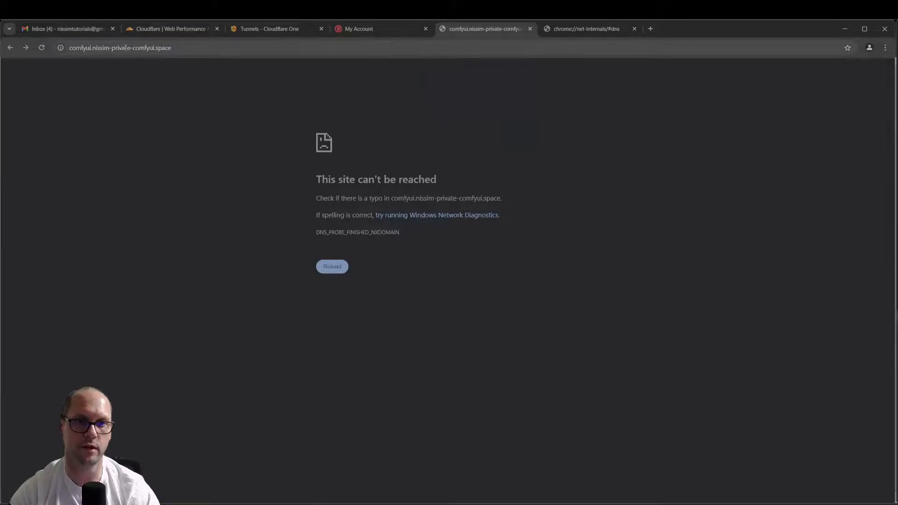
pyautogui.click(332, 274)
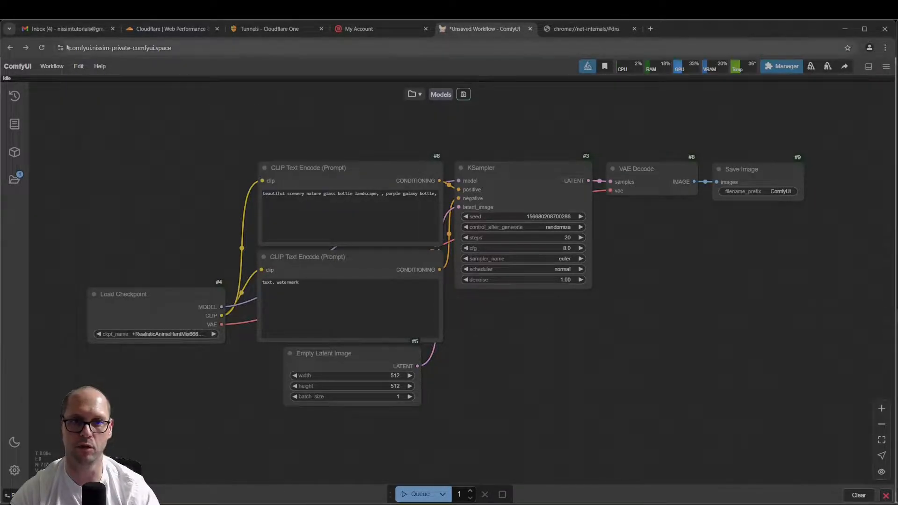
pyautogui.moveTo(392, 494); pyautogui.dragTo(779, 67)
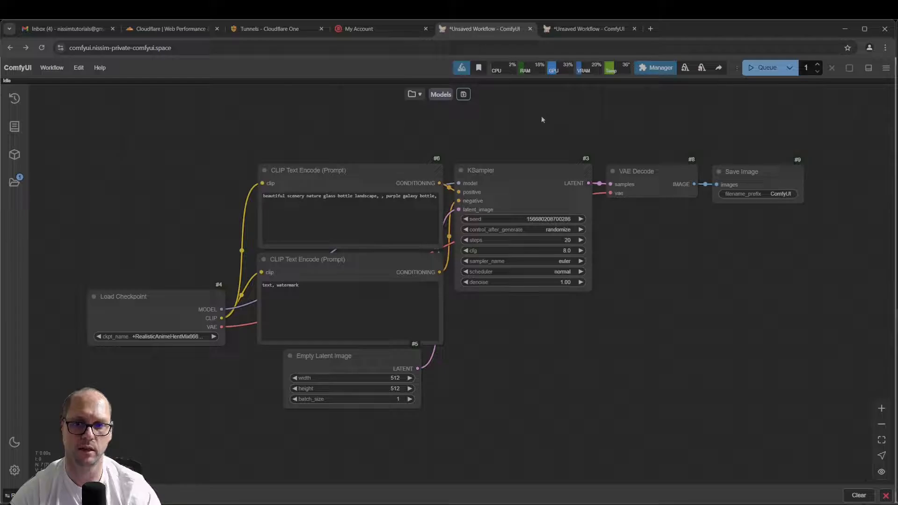
# - Set the Load Checkpoint node's model to delta_v10.safetensors and queue an image generation
pyautogui.click(178, 337)
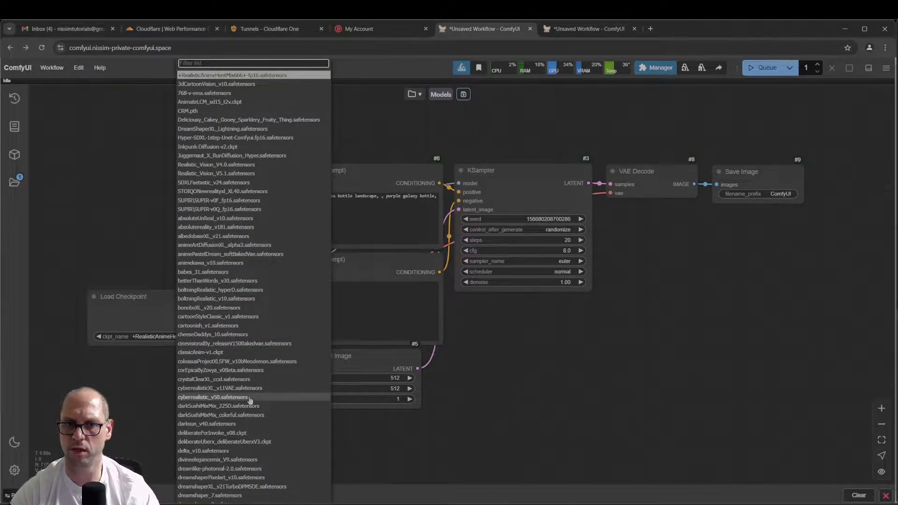
pyautogui.click(457, 389)
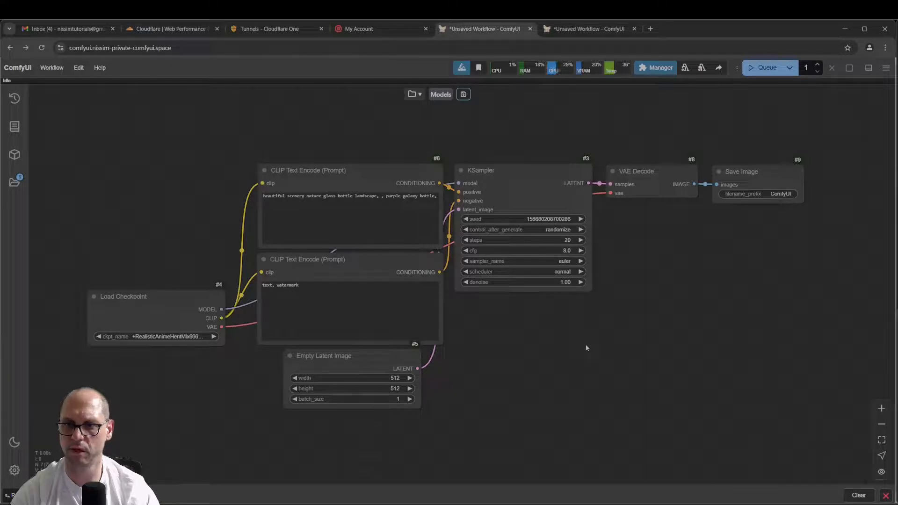
pyautogui.click(149, 338)
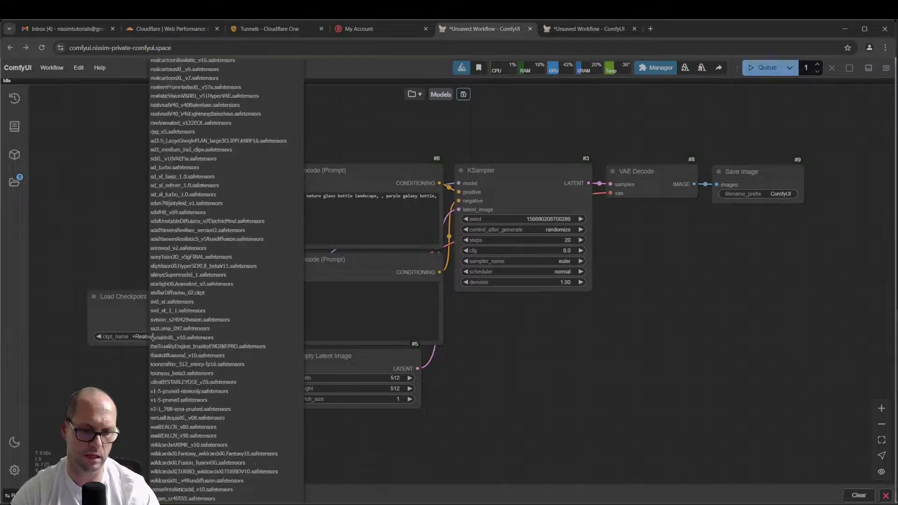
pyautogui.write('delta')
pyautogui.press('Return')
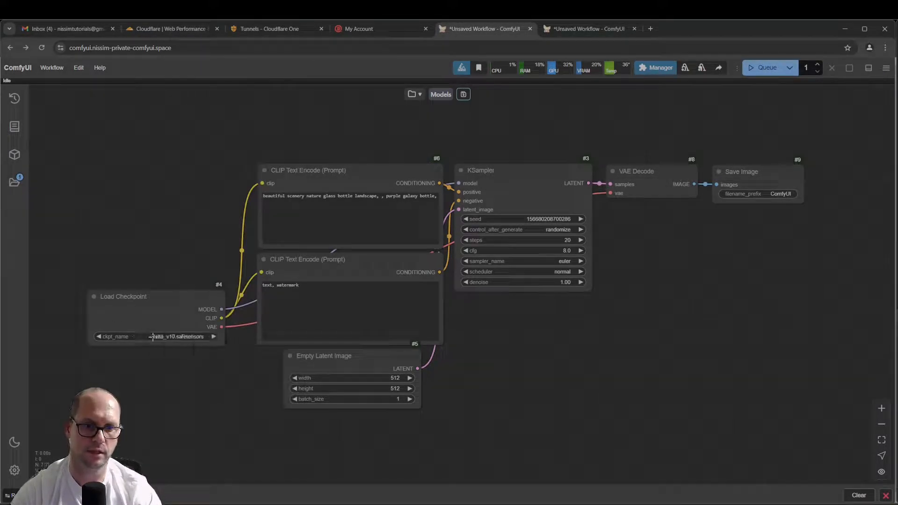
pyautogui.hotkey('ctrl', 'Return')
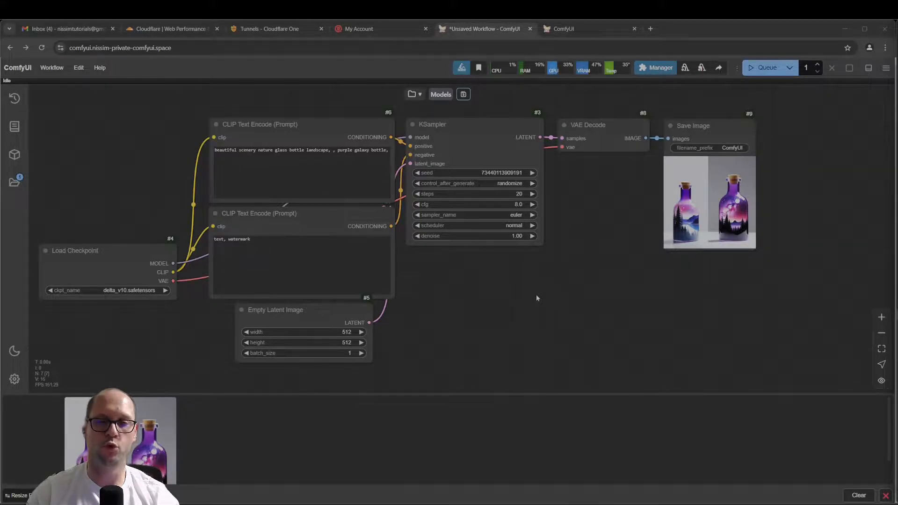
# - Open the output directory listing at 127.0.0.1:8000, look through its images and folders, and view ComfyUI_00321_.png
pyautogui.click(650, 29)
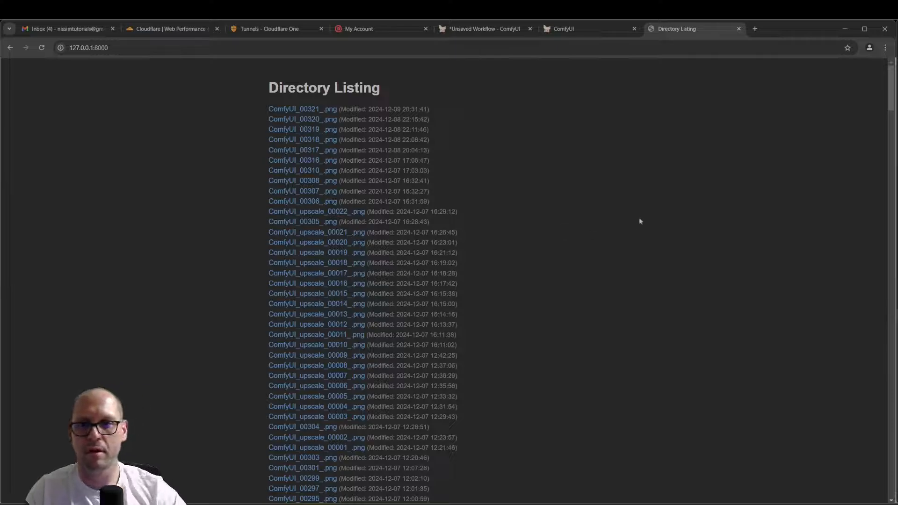
pyautogui.scroll(-15, 571, 207)
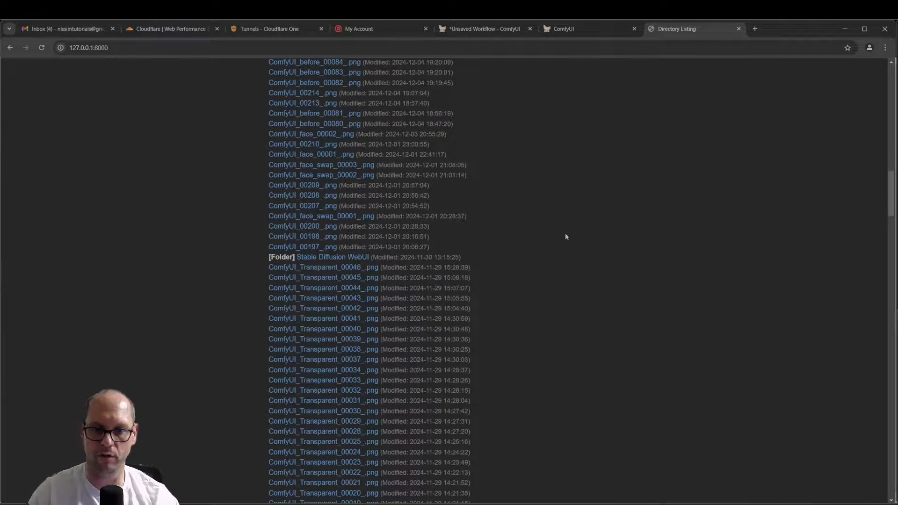
pyautogui.scroll(-10, 370, 267)
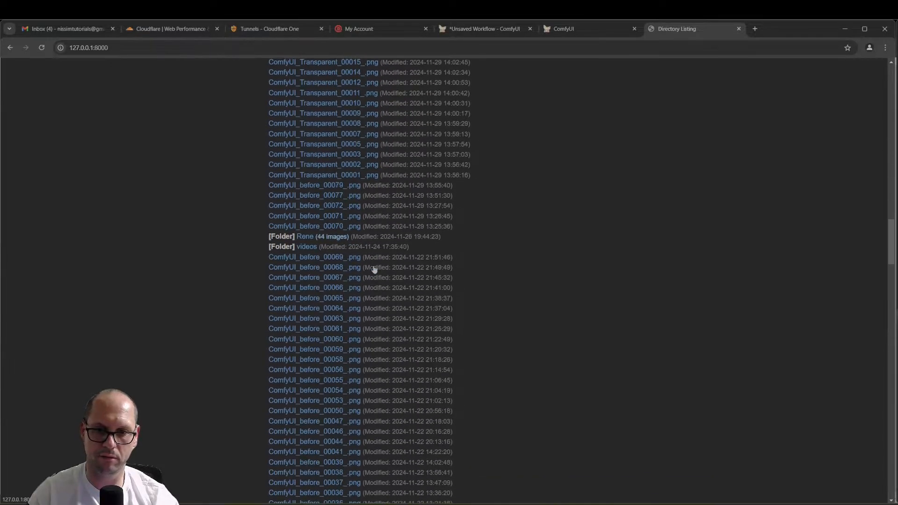
pyautogui.scroll(-5, 374, 269)
pyautogui.scroll(9, 374, 269)
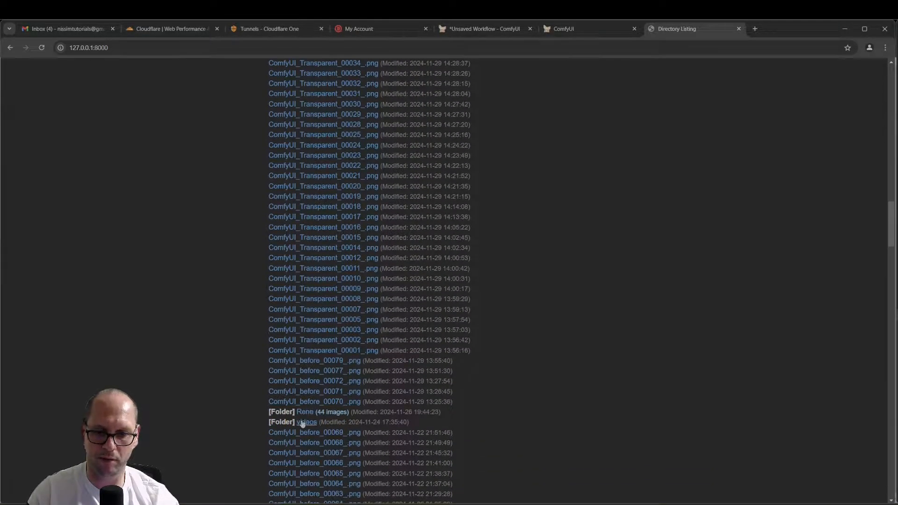
pyautogui.scroll(20, 501, 282)
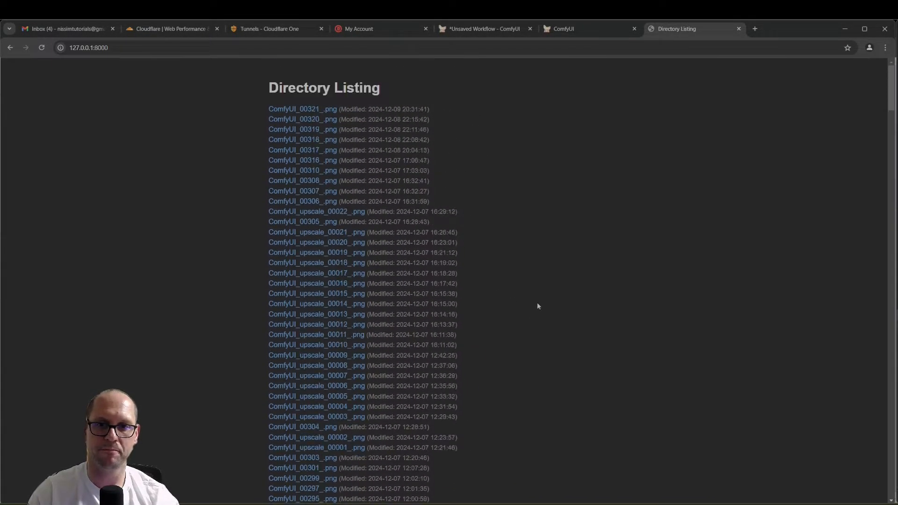
pyautogui.click(323, 112)
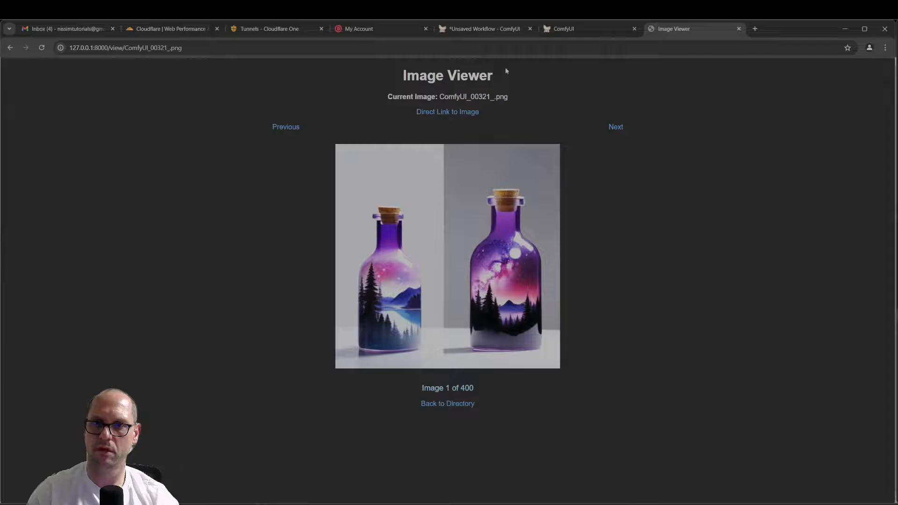
# - Compare the viewed image with the ComfyUI workflow's output and queue another image generation
pyautogui.click(509, 30)
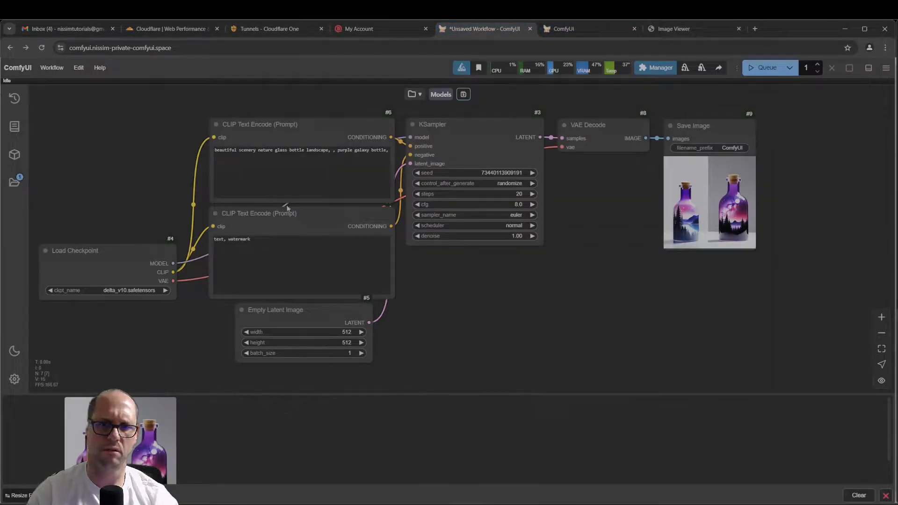
pyautogui.click(715, 28)
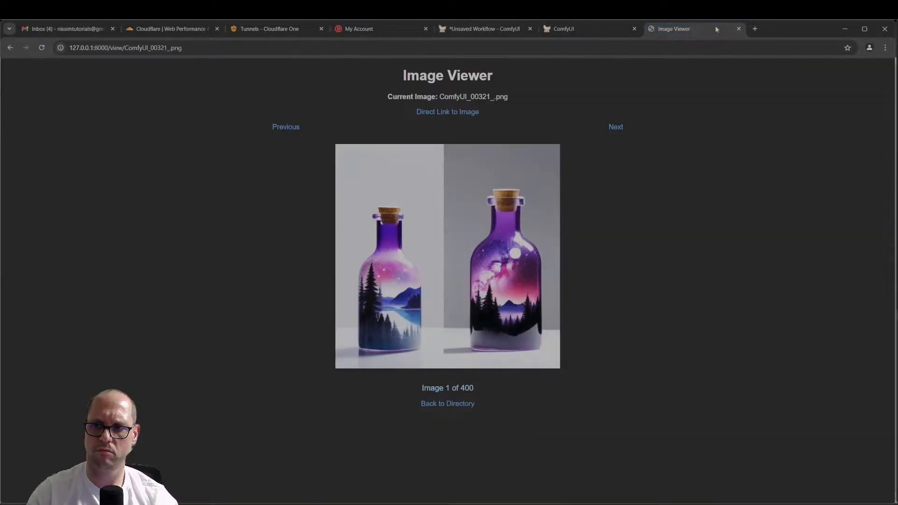
pyautogui.click(476, 30)
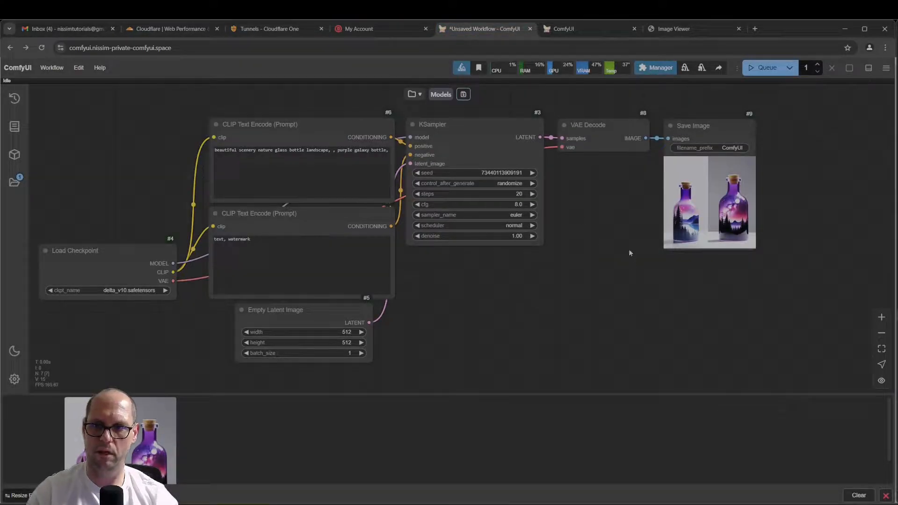
pyautogui.hotkey('ctrl', 'Return')
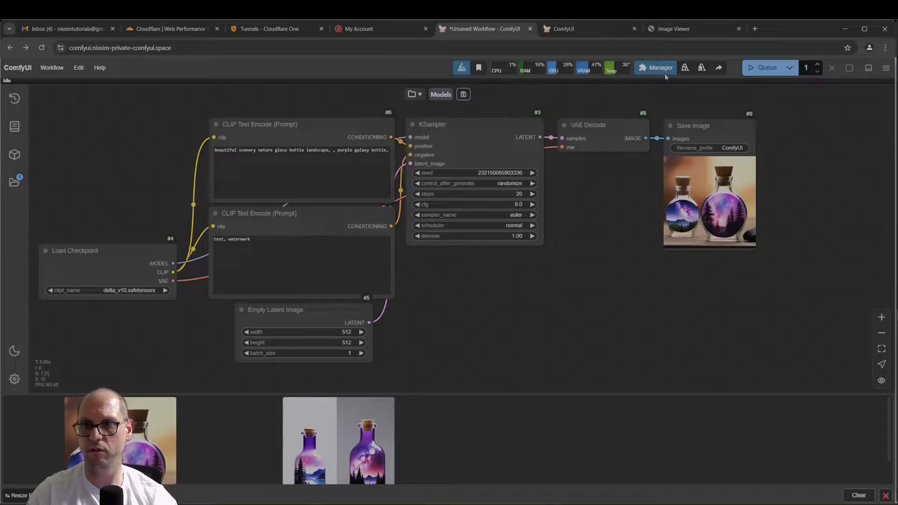
# - Return to the local output directory listing, reload it and view the newest image, ComfyUI_00322_.png
pyautogui.click(686, 33)
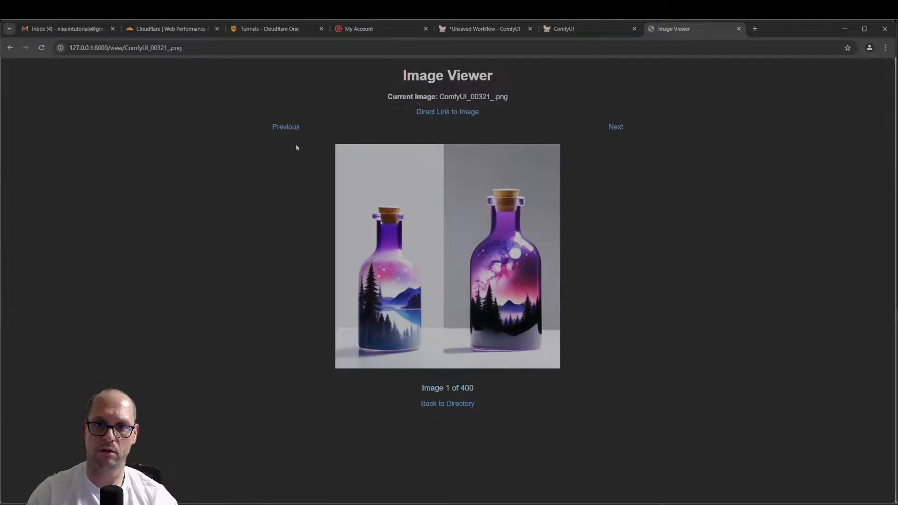
pyautogui.click(446, 402)
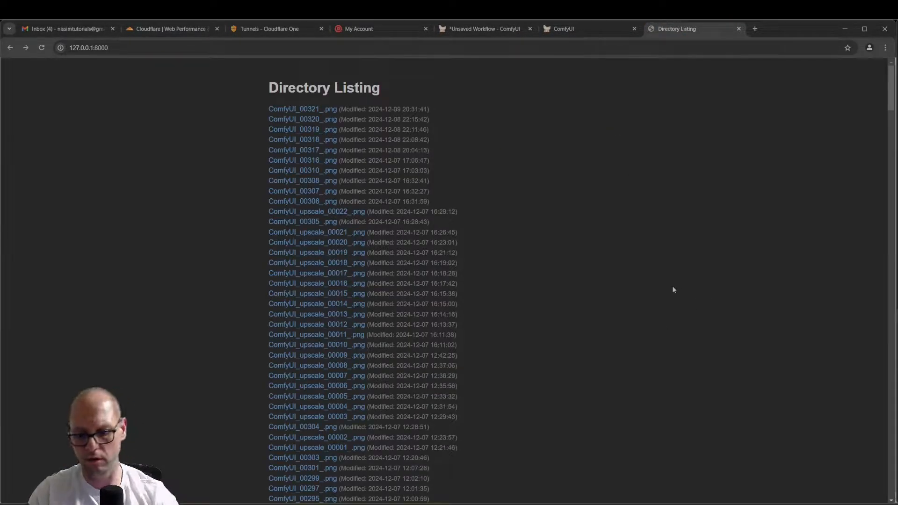
pyautogui.press('F6')
pyautogui.click(662, 292)
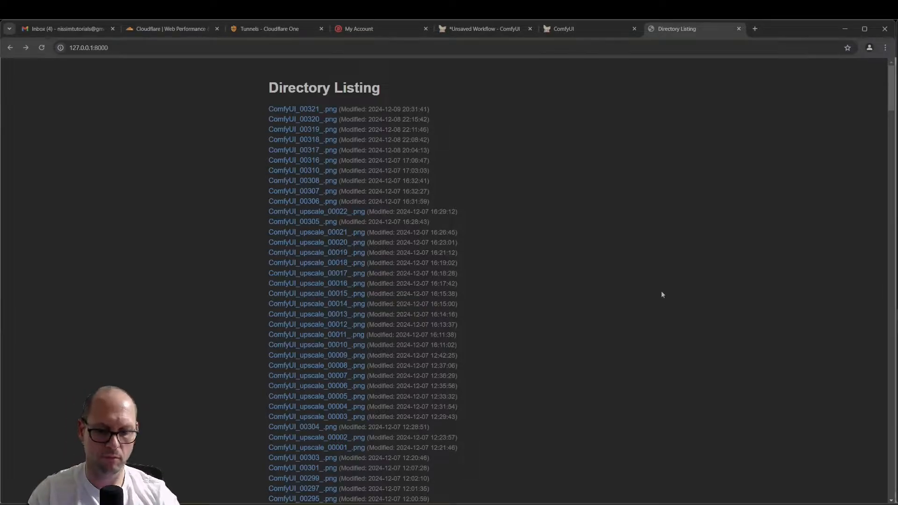
pyautogui.press('F5')
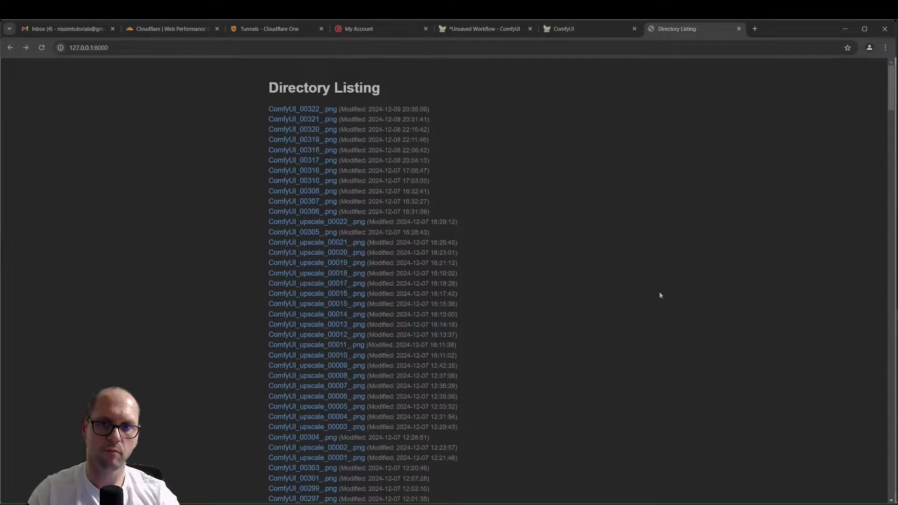
pyautogui.click(315, 109)
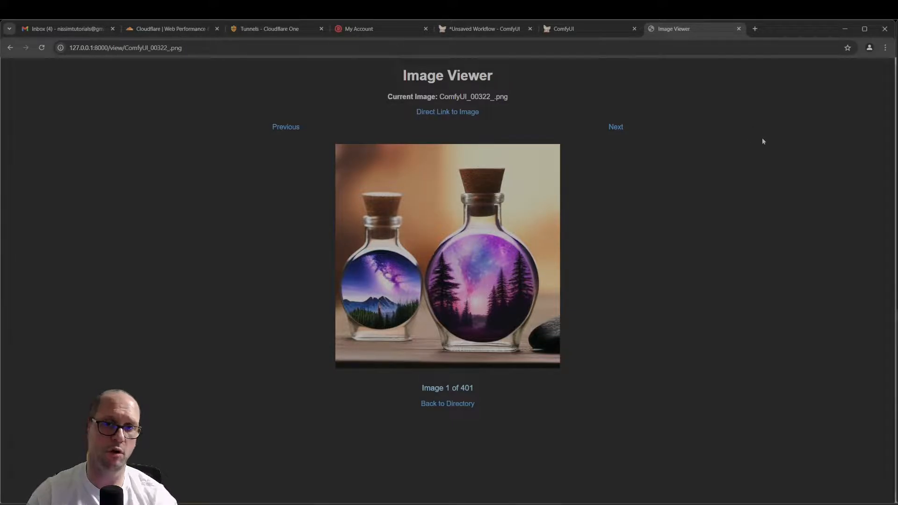
# - View ComfyUI_00322_.png through the online comfyui-output subdomain and go back to its directory listing
pyautogui.click(497, 31)
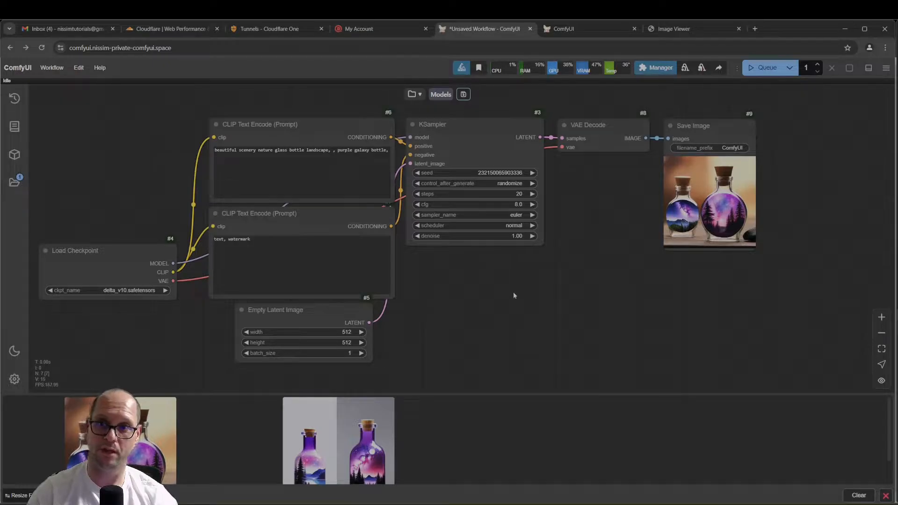
pyautogui.click(692, 29)
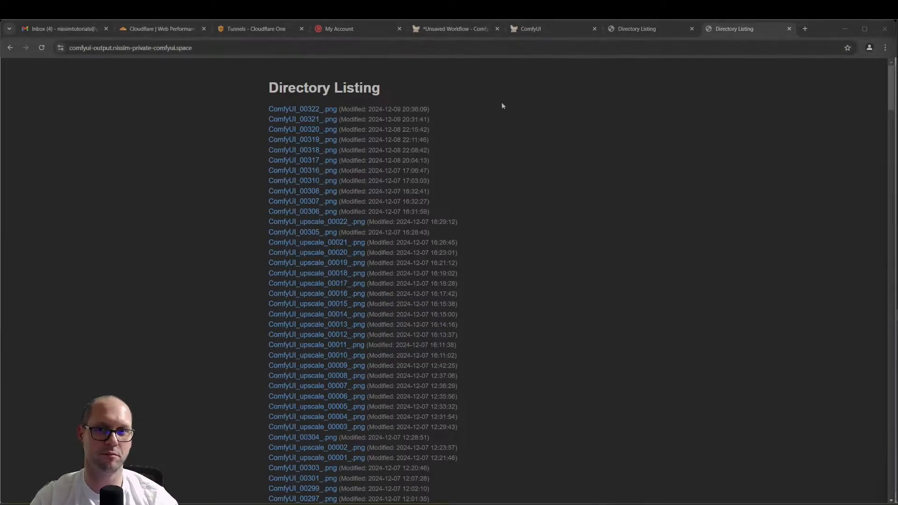
pyautogui.click(322, 110)
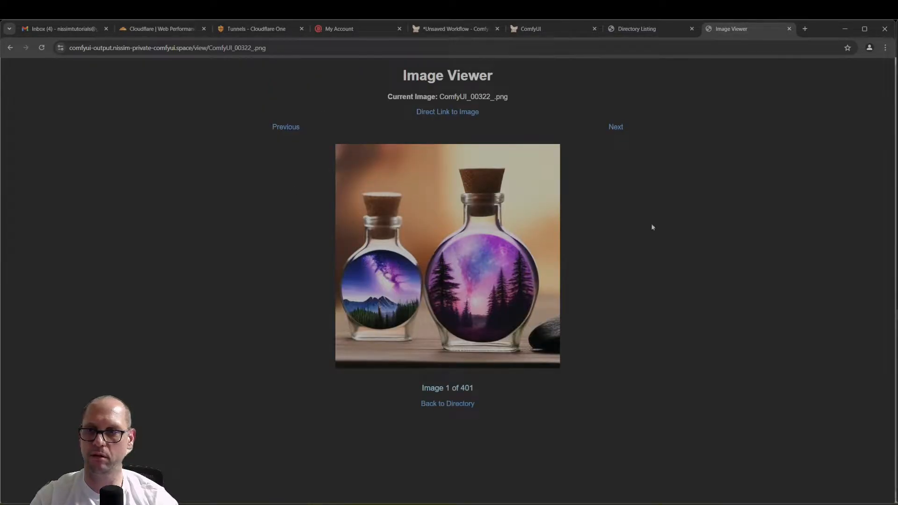
pyautogui.hotkey('alt', 'Left')
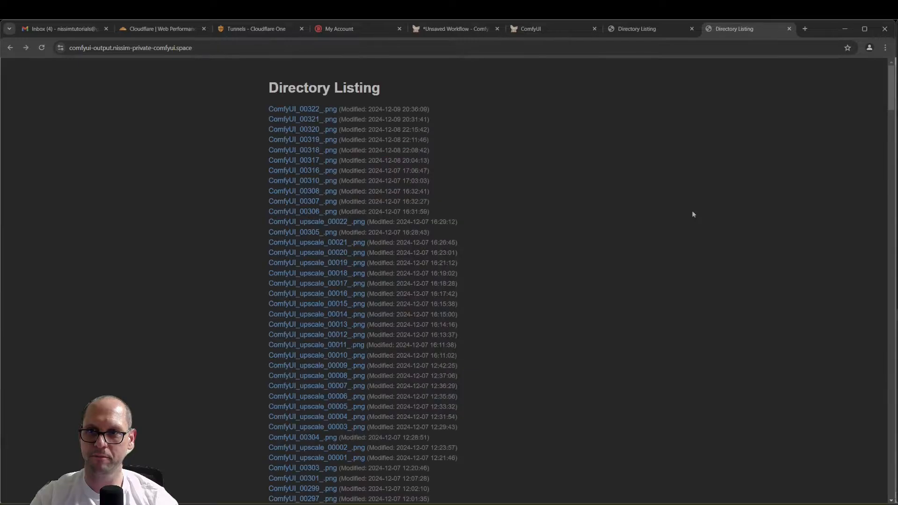
# - Reload the Zero Trust Tunnels page and check the status of comfyui-output-tunnel
pyautogui.click(248, 29)
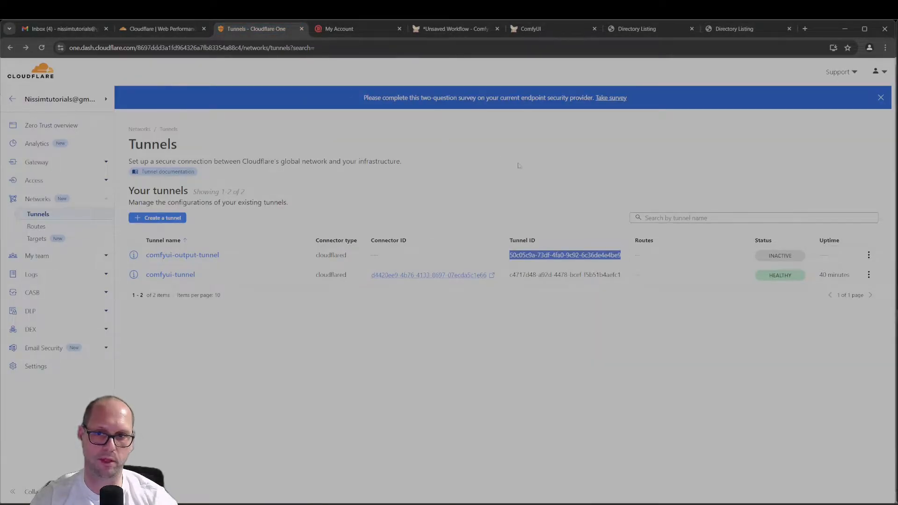
pyautogui.click(558, 187)
pyautogui.hotkey('ctrl', 'l')
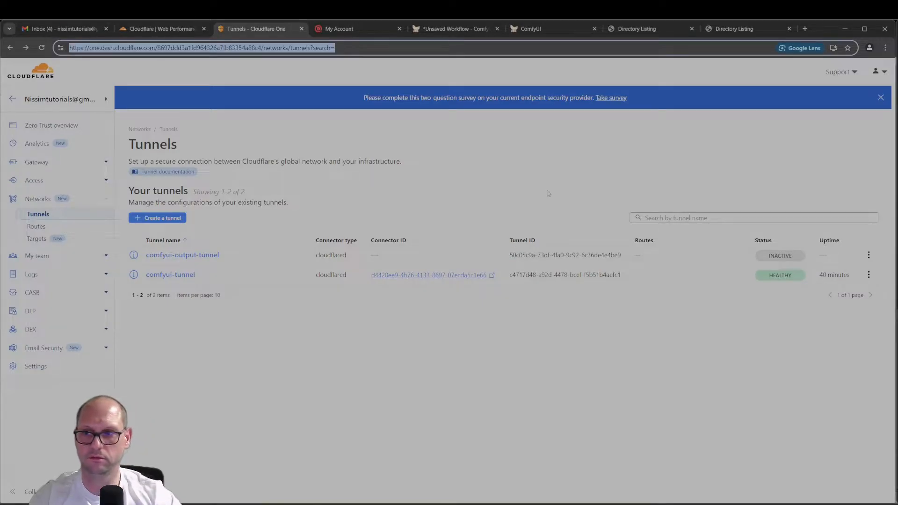
pyautogui.press('Return')
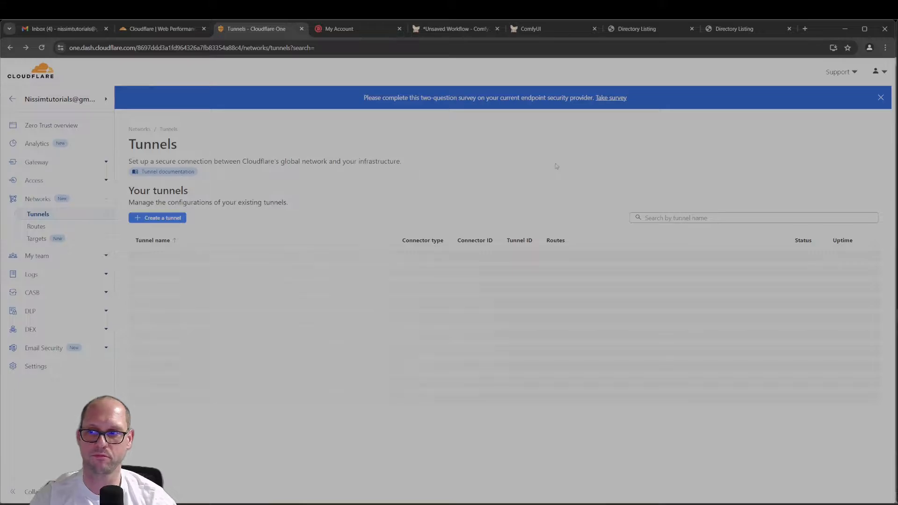
pyautogui.moveTo(779, 259)
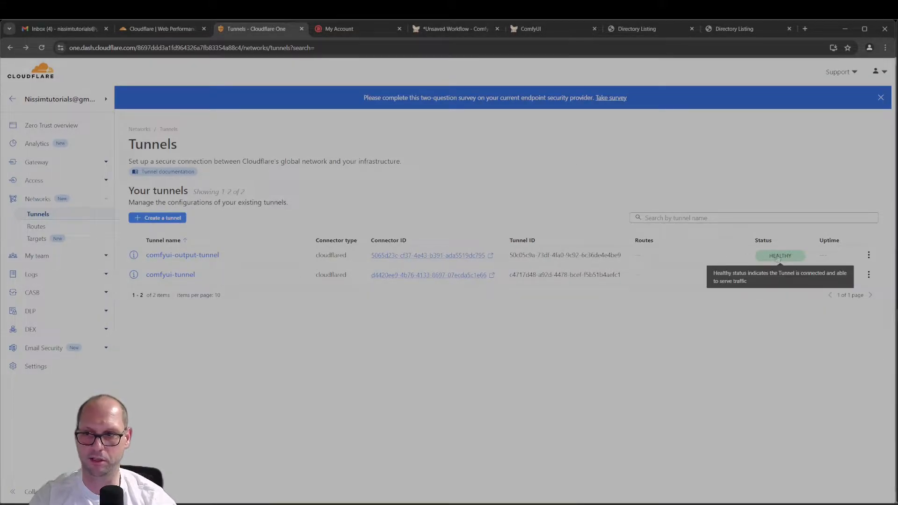
# - Examine the comfyui-output CNAME record's target in the domain's DNS records and return to the Tunnels page
pyautogui.click(182, 28)
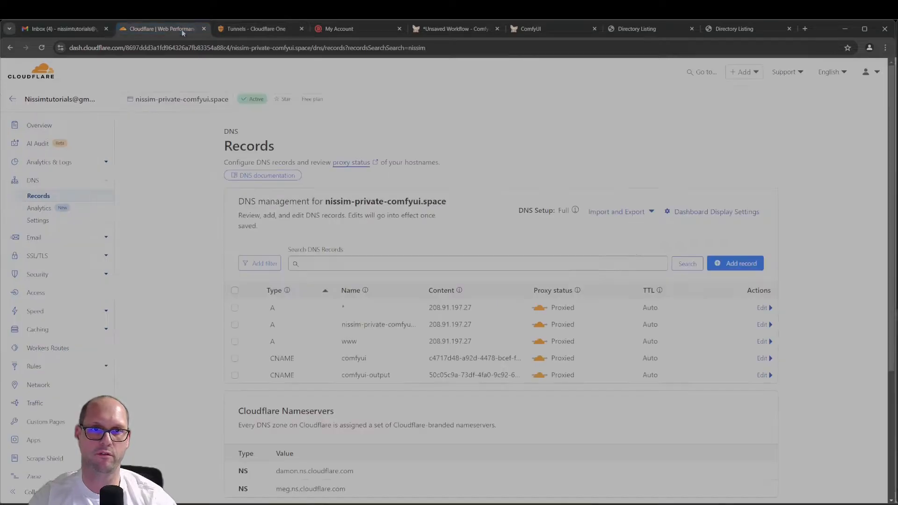
pyautogui.scroll(-1, 346, 347)
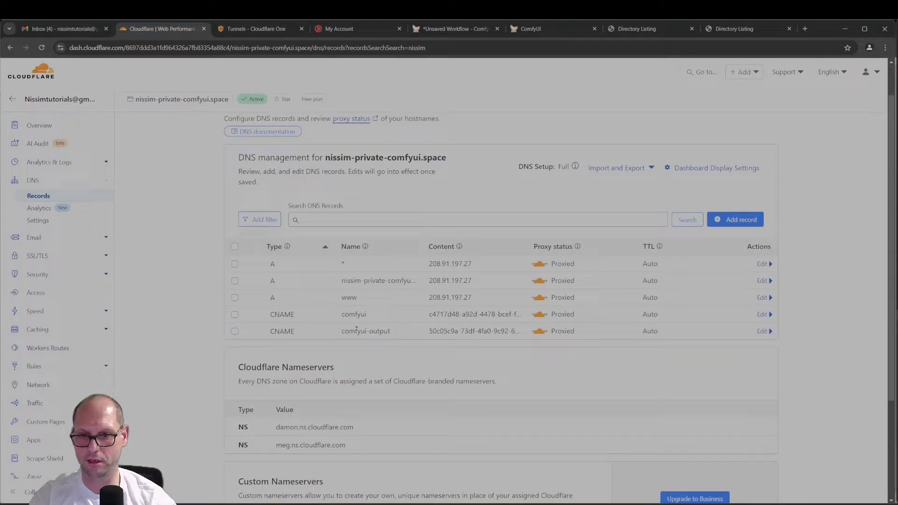
pyautogui.moveTo(342, 332); pyautogui.dragTo(514, 331)
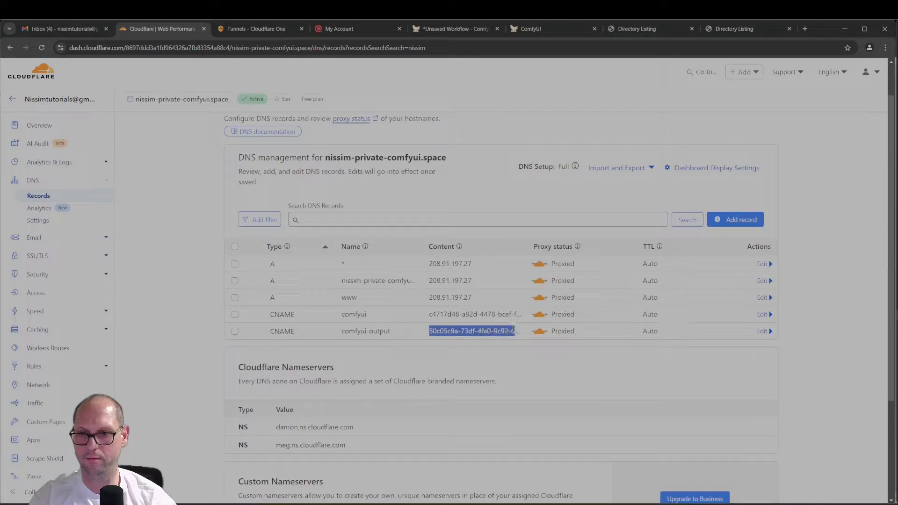
pyautogui.click(248, 29)
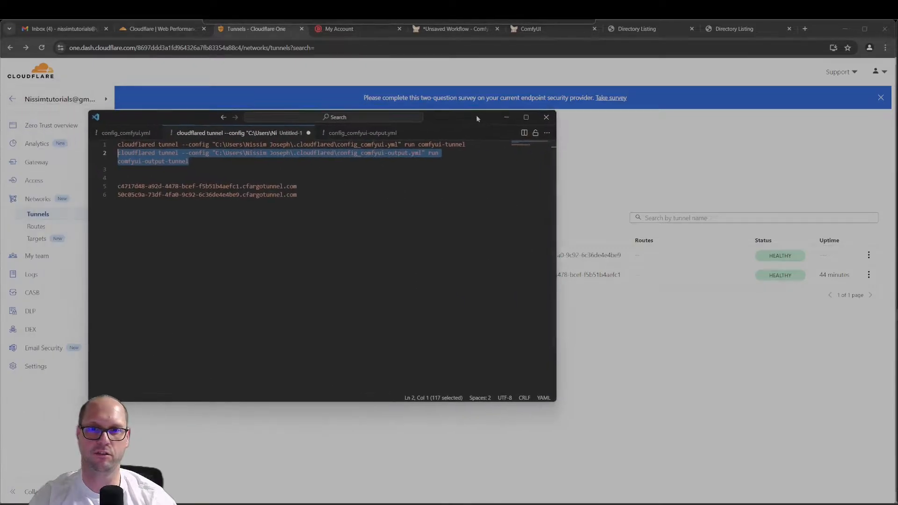
# - Review the credentials file and ingress hostname in config_comfyui.yml in the code editor
pyautogui.moveTo(476, 115); pyautogui.dragTo(494, 116)
pyautogui.click(142, 136)
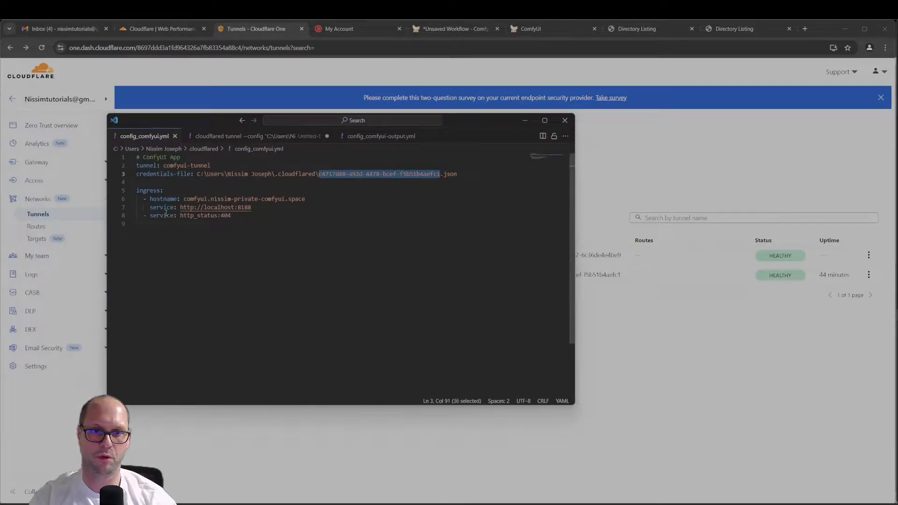
pyautogui.click(396, 173)
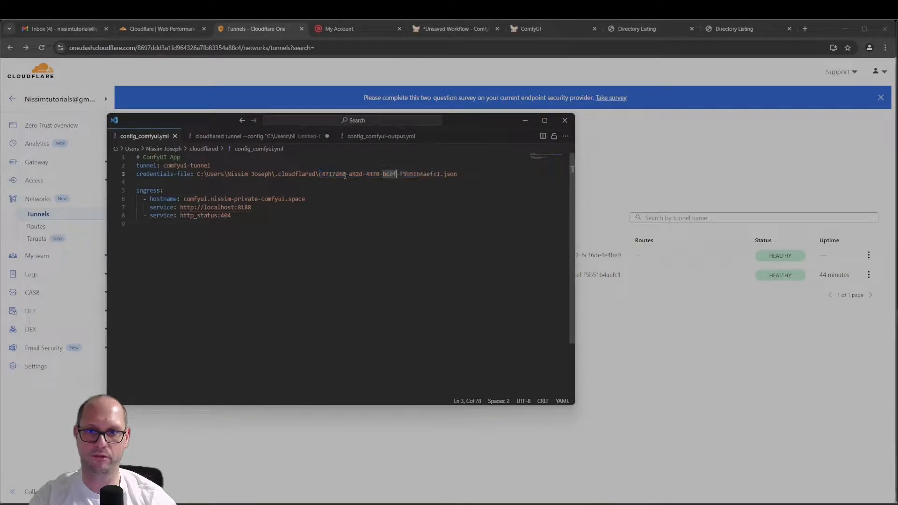
pyautogui.click(265, 205)
pyautogui.moveTo(183, 199); pyautogui.dragTo(257, 198)
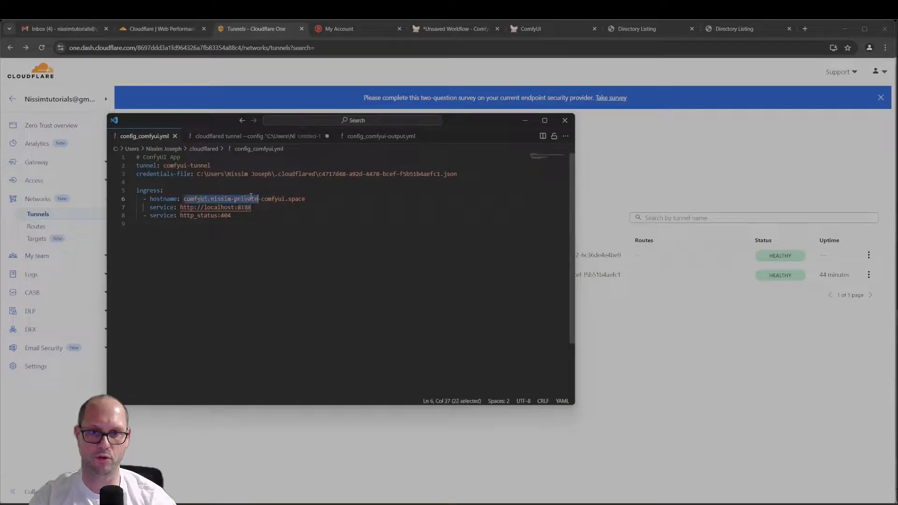
# - Review the ingress hostname and localhost service port in config_comfyui-output.yml
pyautogui.click(374, 136)
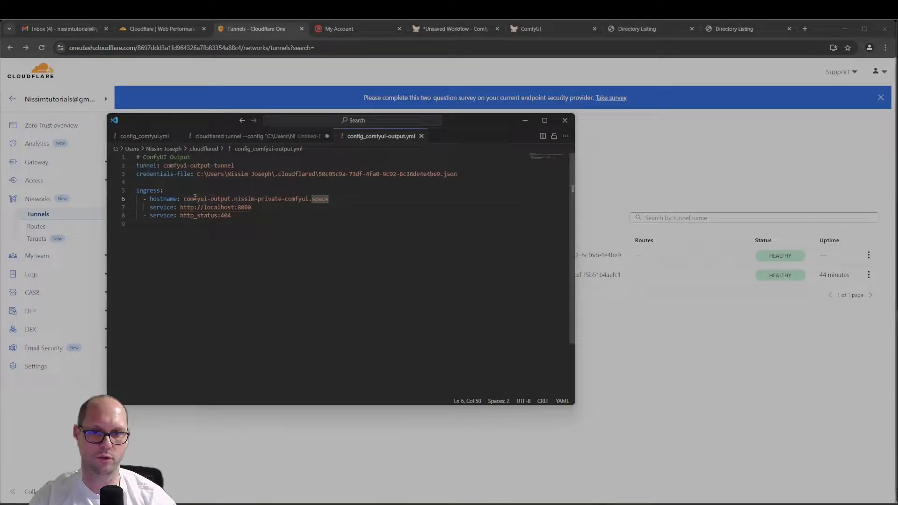
pyautogui.moveTo(184, 199); pyautogui.dragTo(329, 199)
pyautogui.click(245, 208)
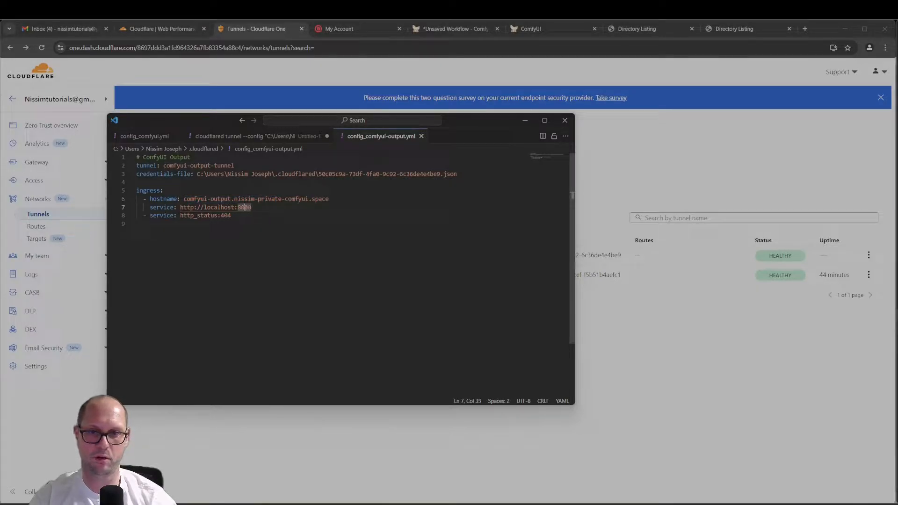
pyautogui.doubleClick(245, 207)
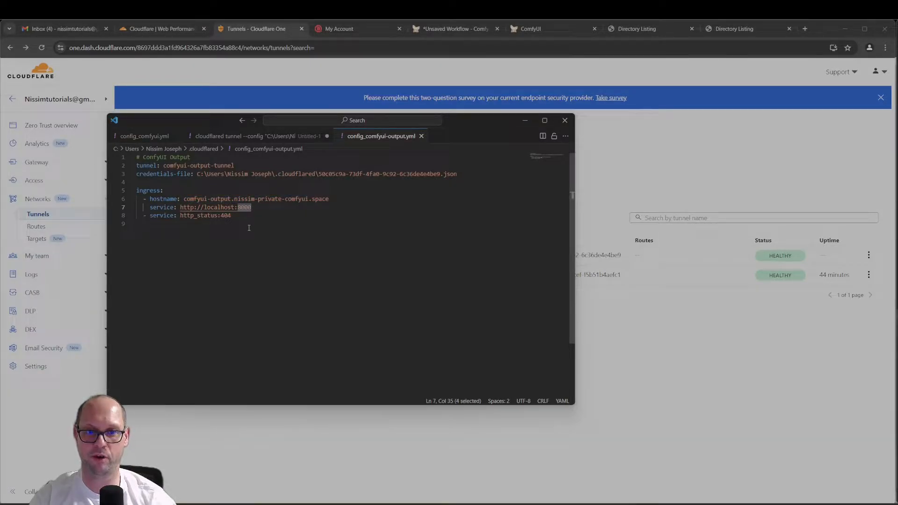
# - Review the output tunnel's cfargotunnel.com address and the comfyui-output-tunnel run command in the untitled notes file
pyautogui.click(272, 137)
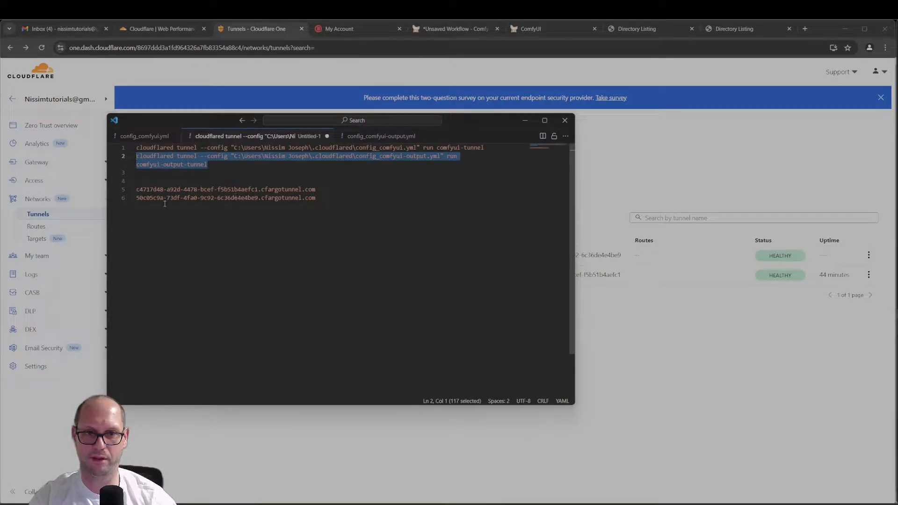
pyautogui.moveTo(136, 198); pyautogui.dragTo(311, 209)
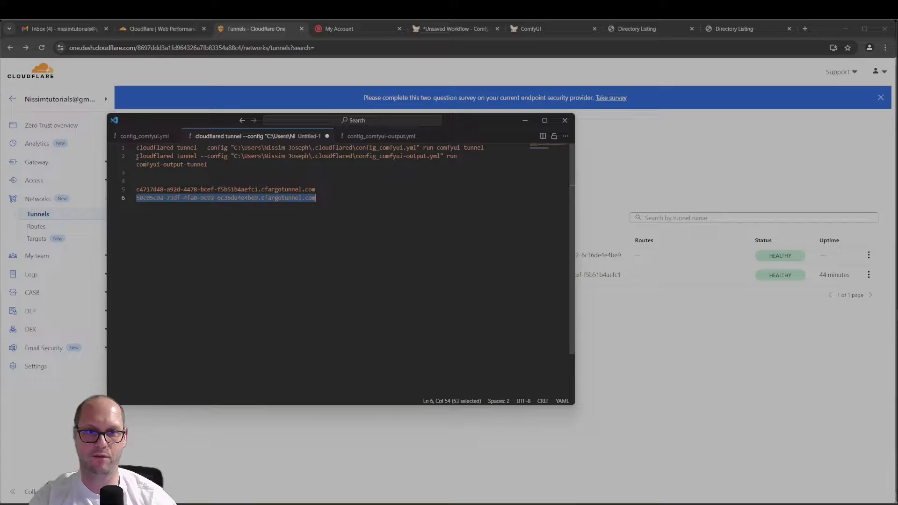
pyautogui.moveTo(137, 155); pyautogui.dragTo(210, 168)
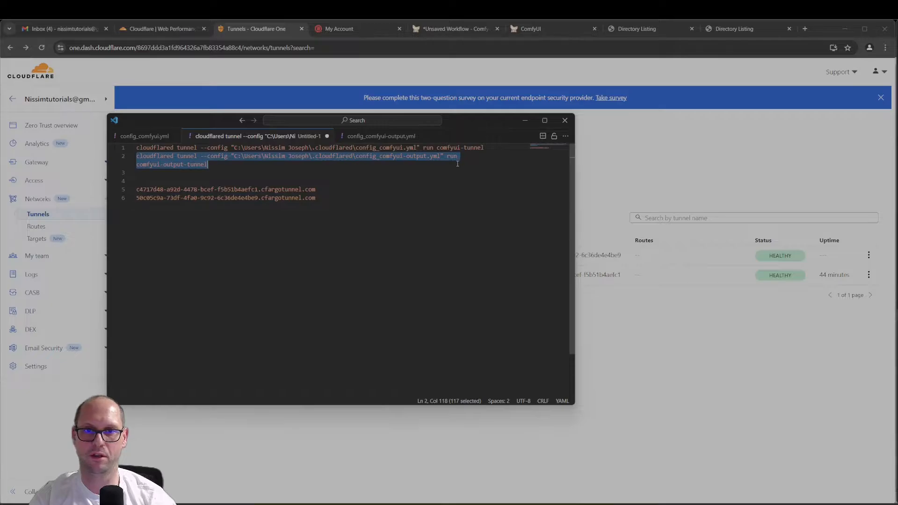
# - Switch to PowerShell, stop the running output tunnel and rerun comfyui-output-tunnel with the config_comfyui-output.yml configuration
pyautogui.press('super+Tab')
pyautogui.click(310, 155)
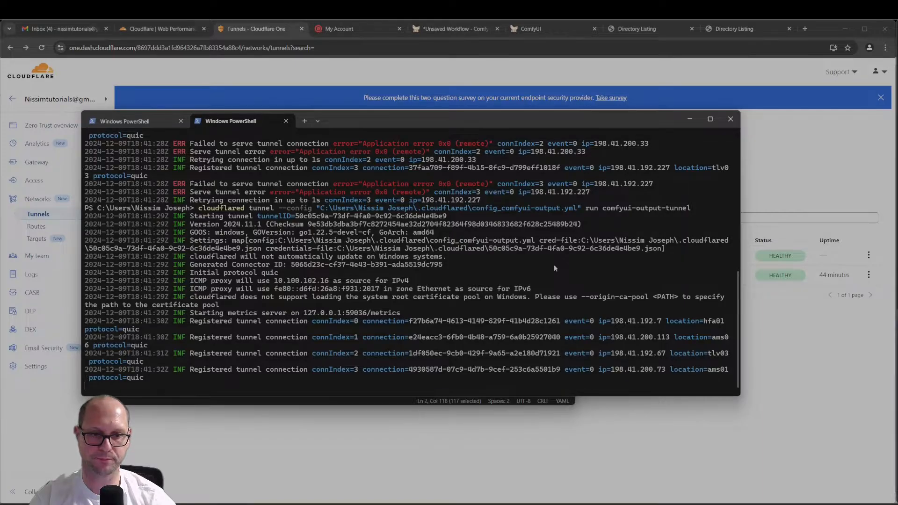
pyautogui.hotkey('ctrl', 'c')
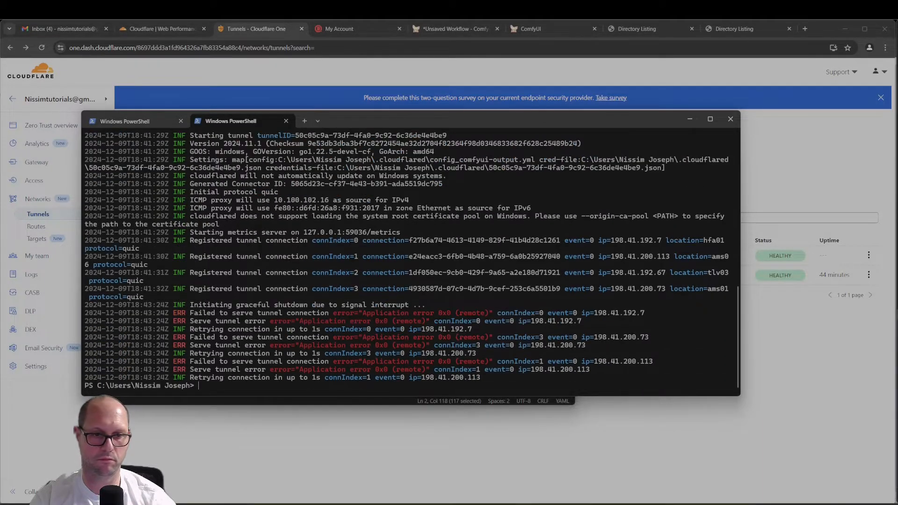
pyautogui.press('Up')
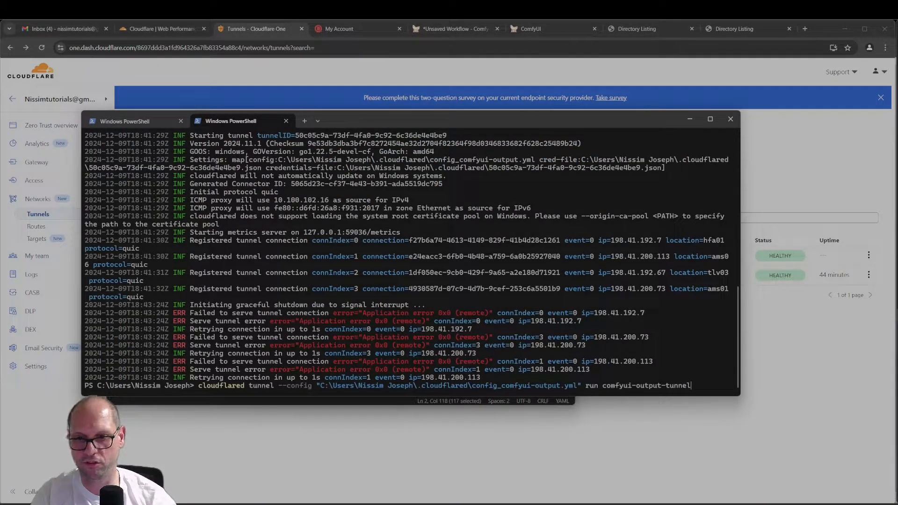
pyautogui.press('Up')
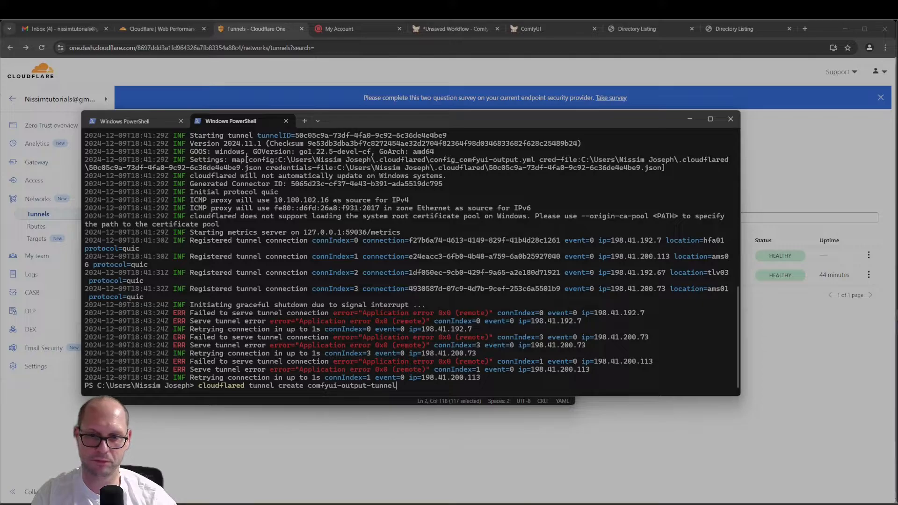
pyautogui.press('Down')
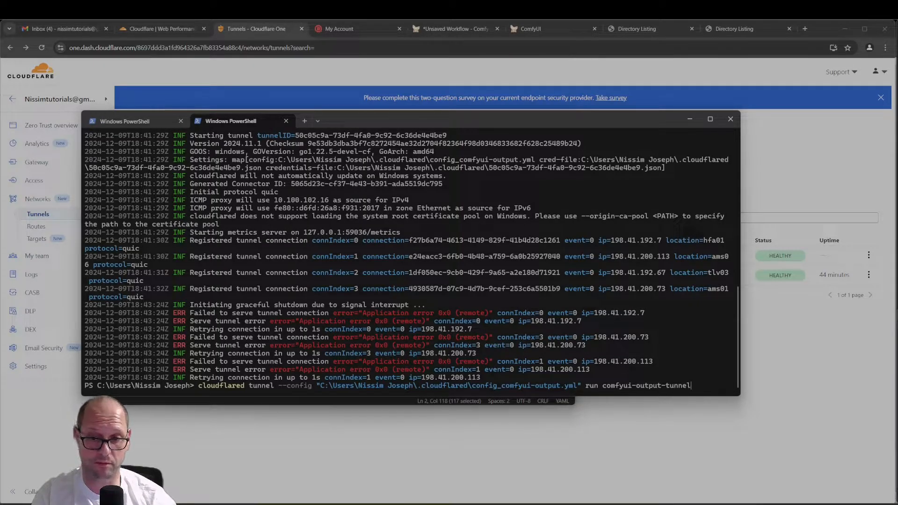
pyautogui.press('Return')
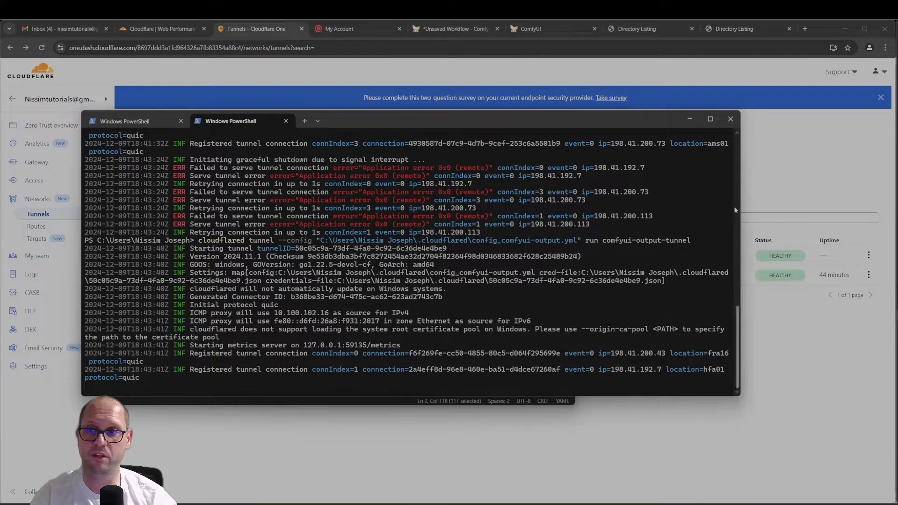
# - Return to the browser and close the local 127.0.0.1:8000 directory listing and the local 127.0.0.1:8188 ComfyUI page
pyautogui.click(712, 50)
pyautogui.click(732, 29)
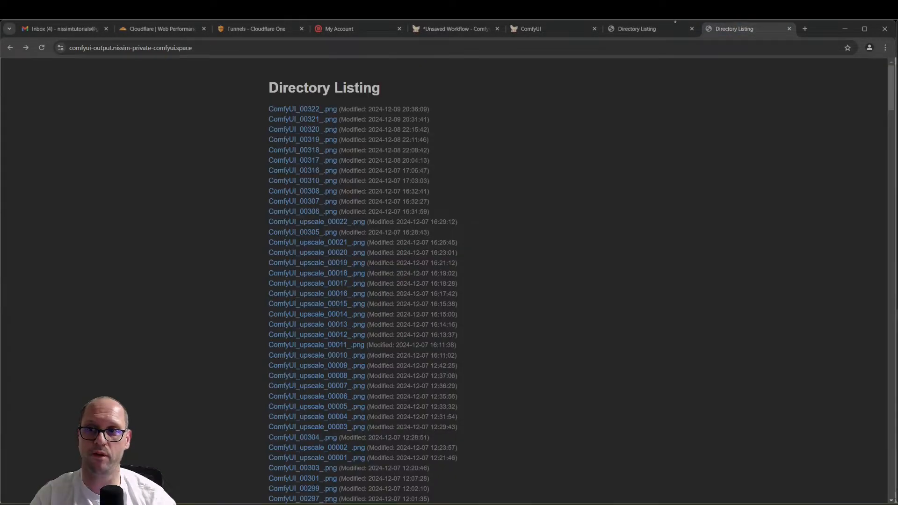
pyautogui.click(647, 31)
pyautogui.hotkey('ctrl', 'w')
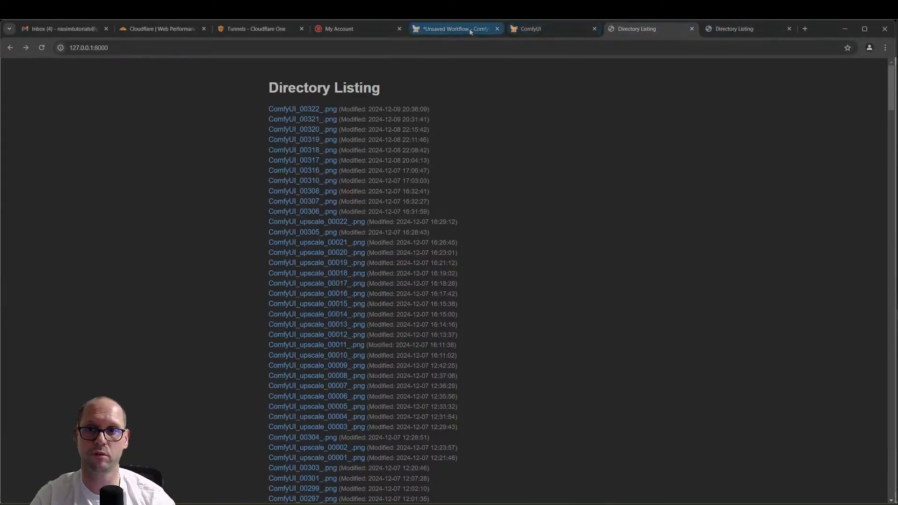
pyautogui.click(573, 30)
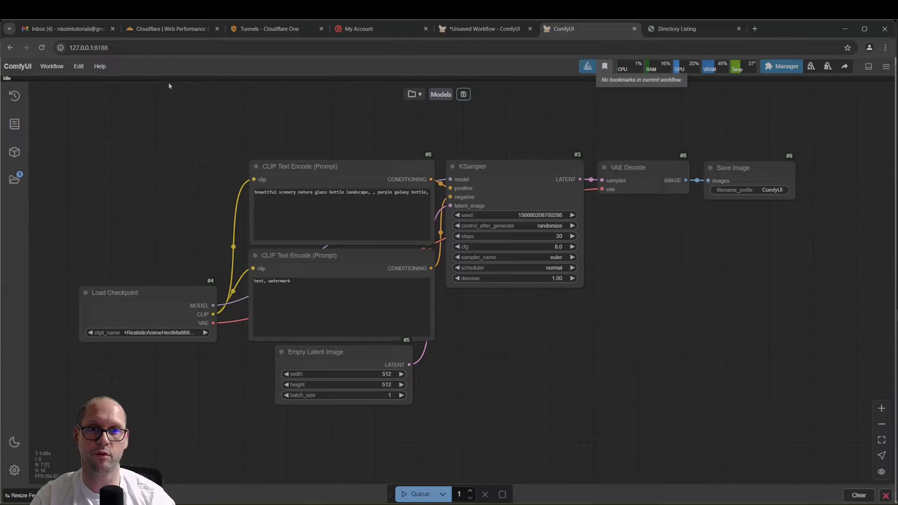
pyautogui.hotkey('ctrl', 'w')
# - Compare the online ComfyUI workflow with the comfyui-output directory listing and examine the listing's domain address
pyautogui.click(487, 29)
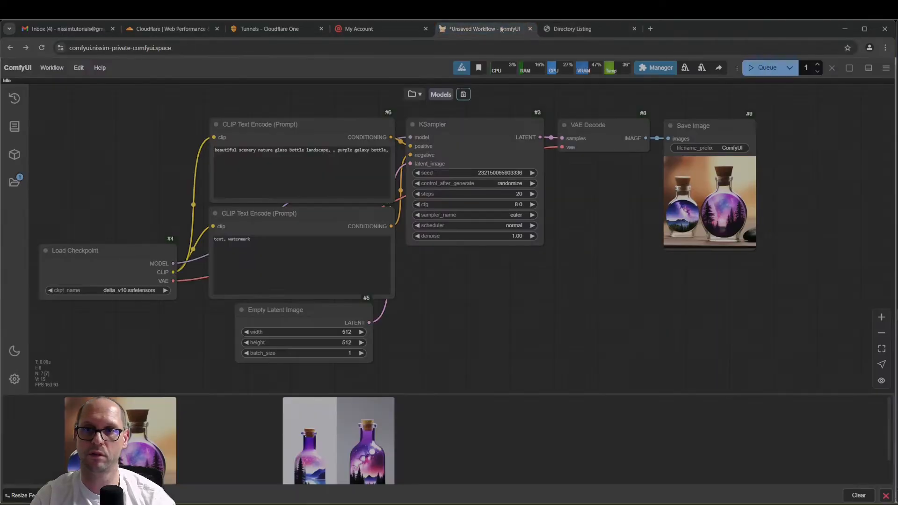
pyautogui.click(580, 30)
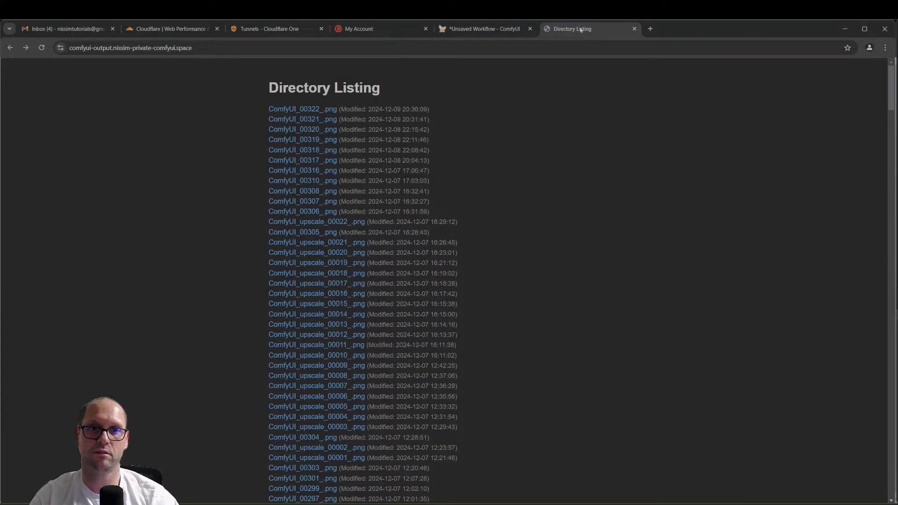
pyautogui.click(510, 30)
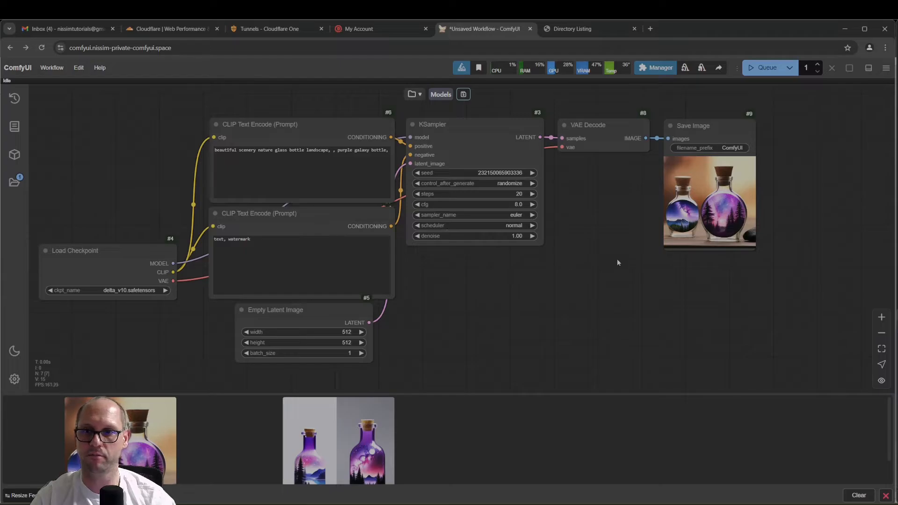
pyautogui.click(576, 29)
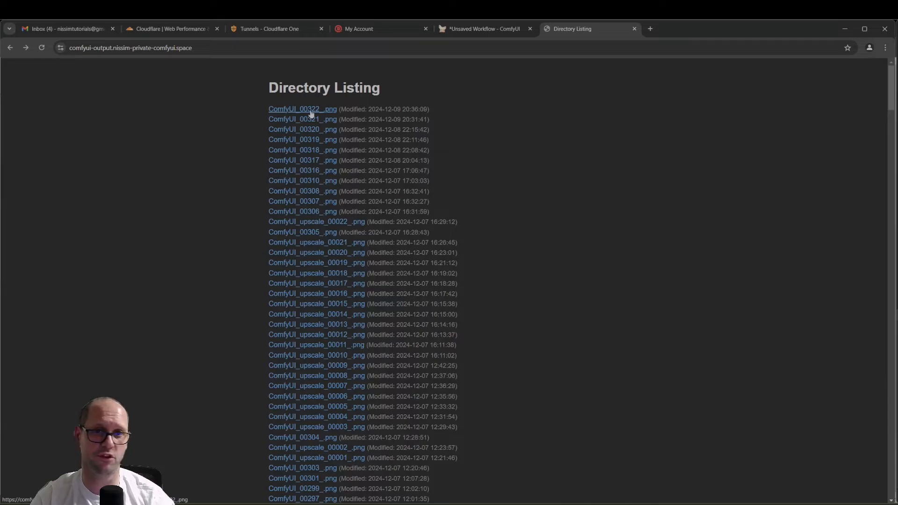
pyautogui.click(117, 48)
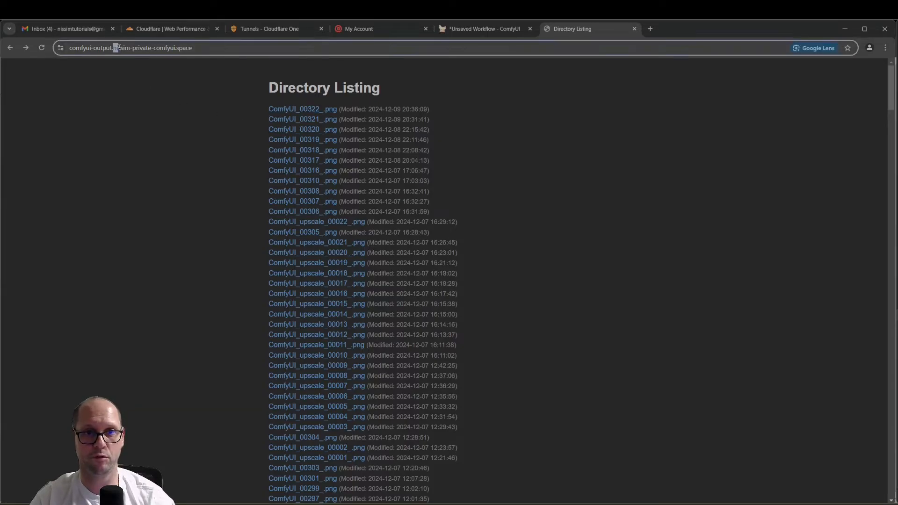
pyautogui.moveTo(117, 48); pyautogui.dragTo(193, 48)
pyautogui.click(195, 94)
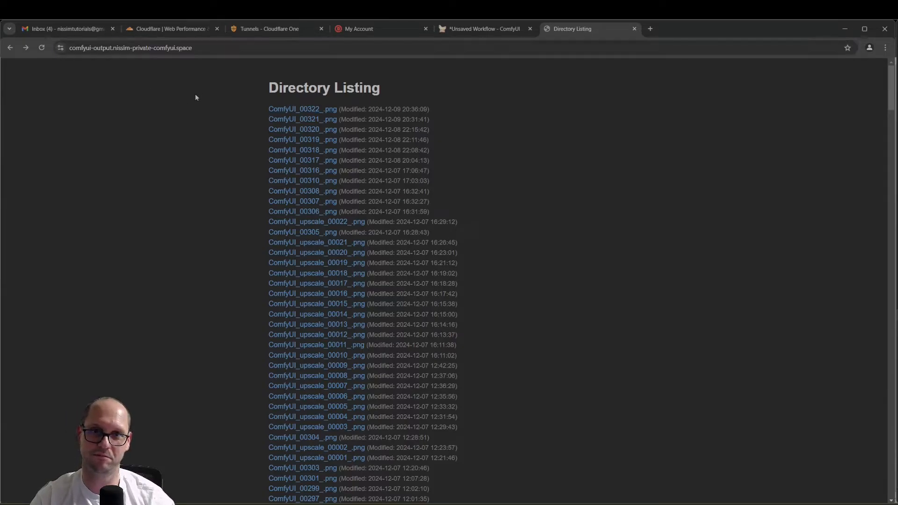